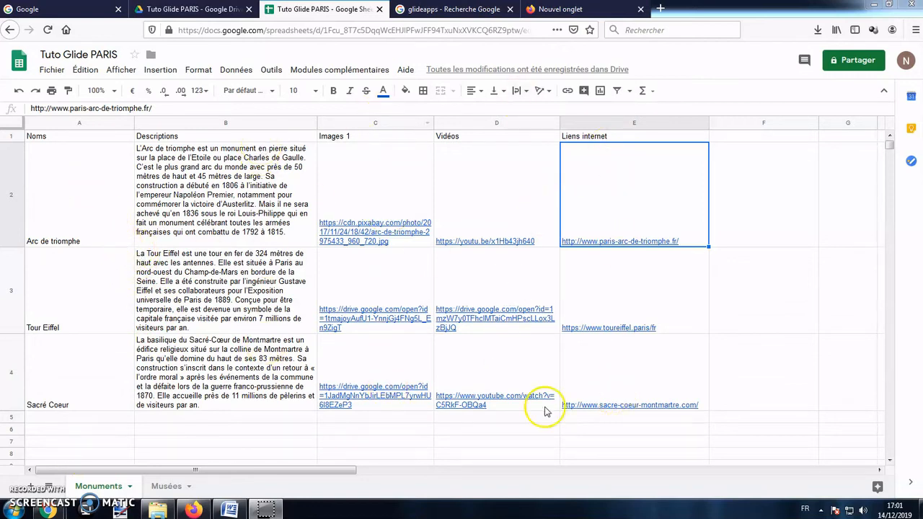
Review the museum names listed in the Musées sheet.
click(170, 486)
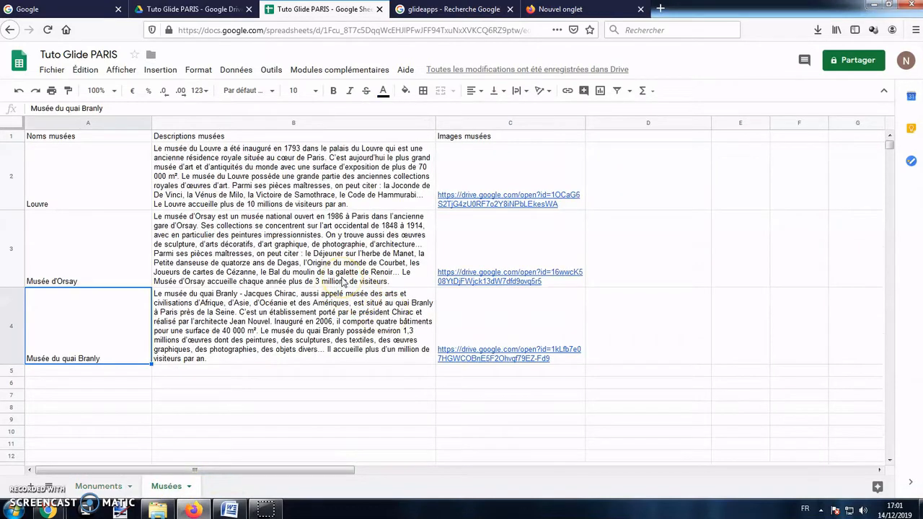
click(134, 186)
click(129, 263)
click(124, 316)
Open the Glide website from the glideapps search results and bring up its sign-up form.
click(450, 10)
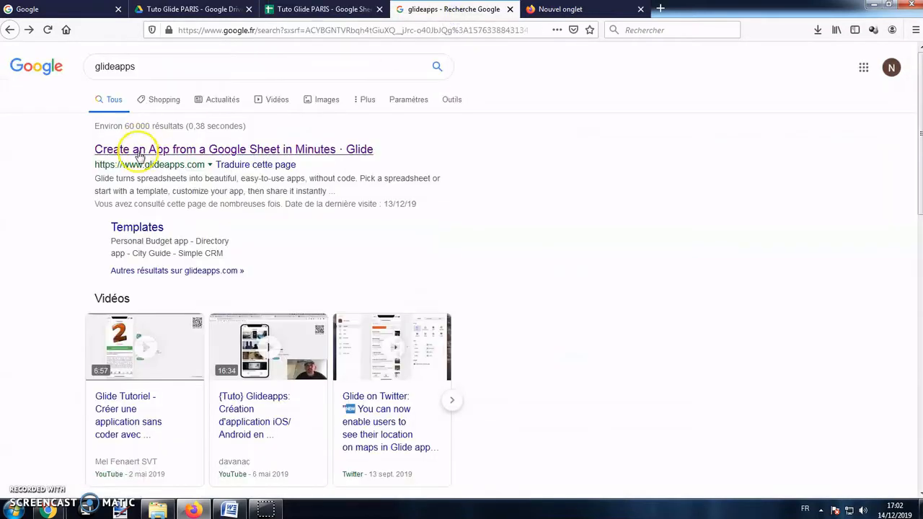
click(200, 156)
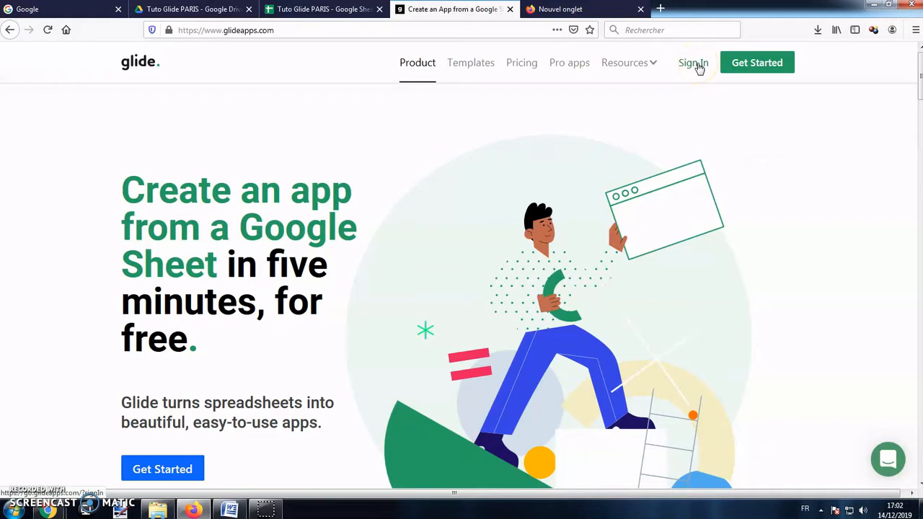
click(749, 65)
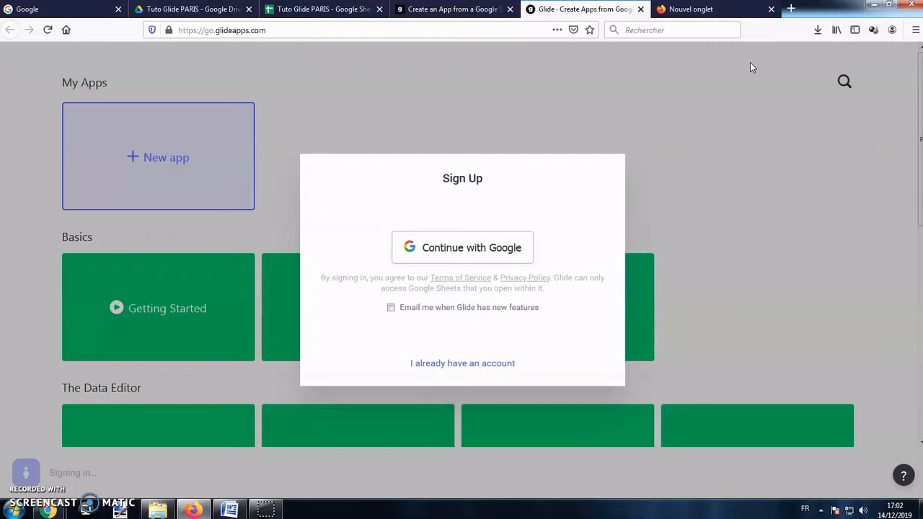
click(303, 9)
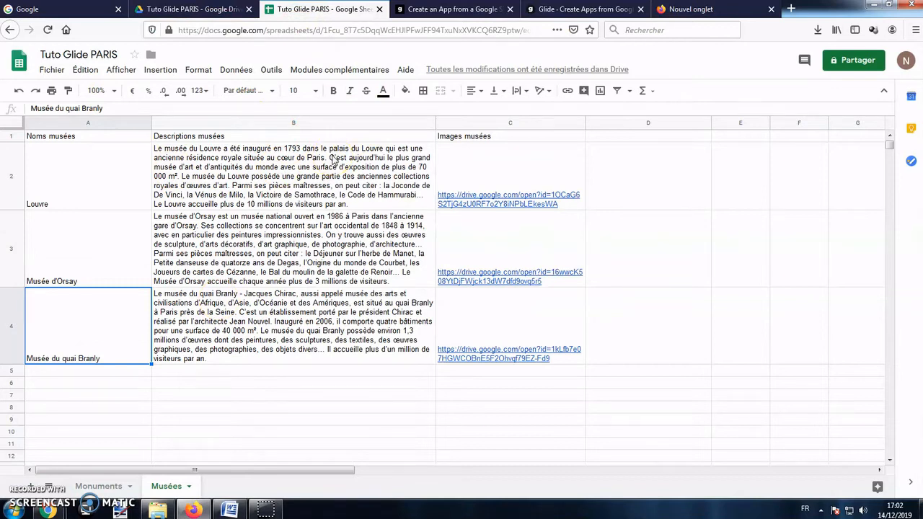
click(541, 10)
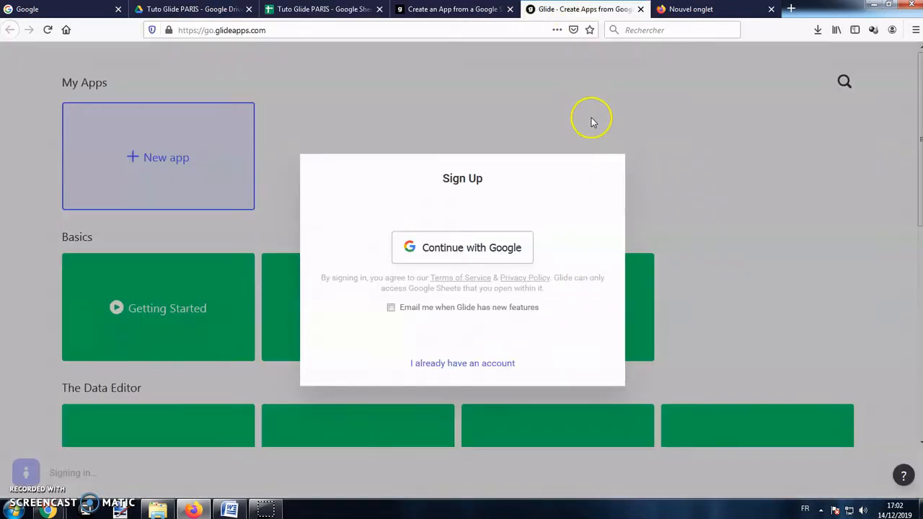
Sign up to Glide with the Google account that owns the spreadsheet and authorize the requested Google Drive access.
click(502, 260)
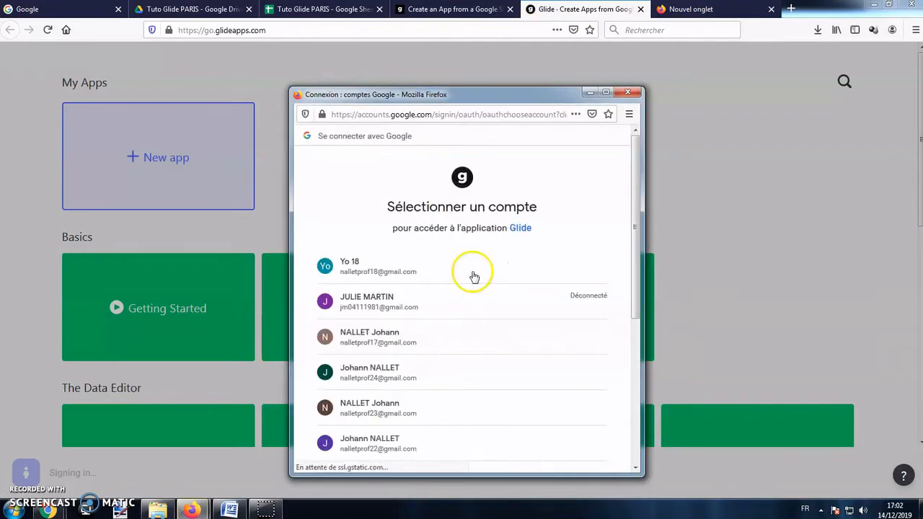
click(383, 336)
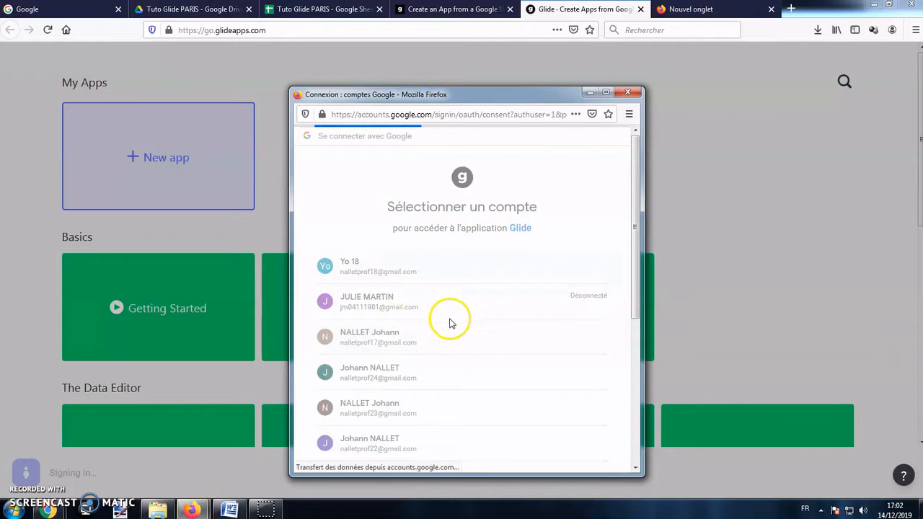
scroll(524, 308, down, 2)
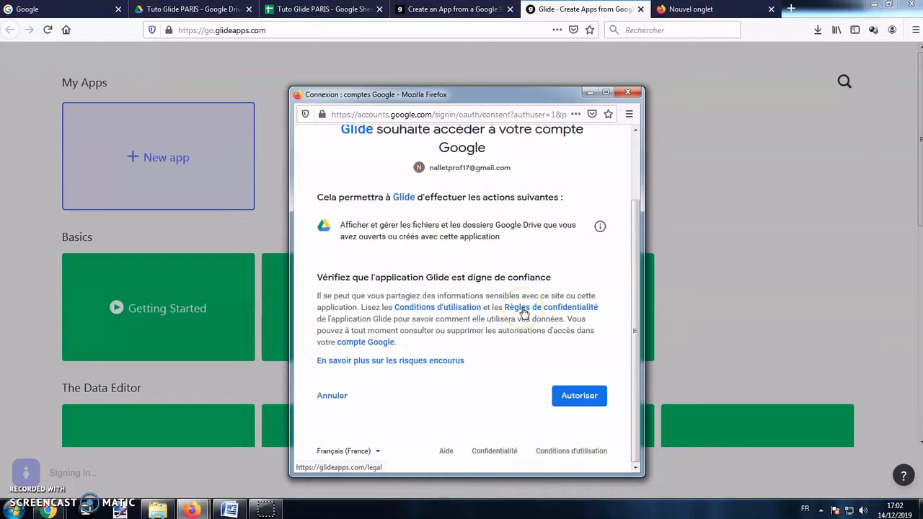
scroll(504, 303, up, 2)
drag(406, 284, 546, 285)
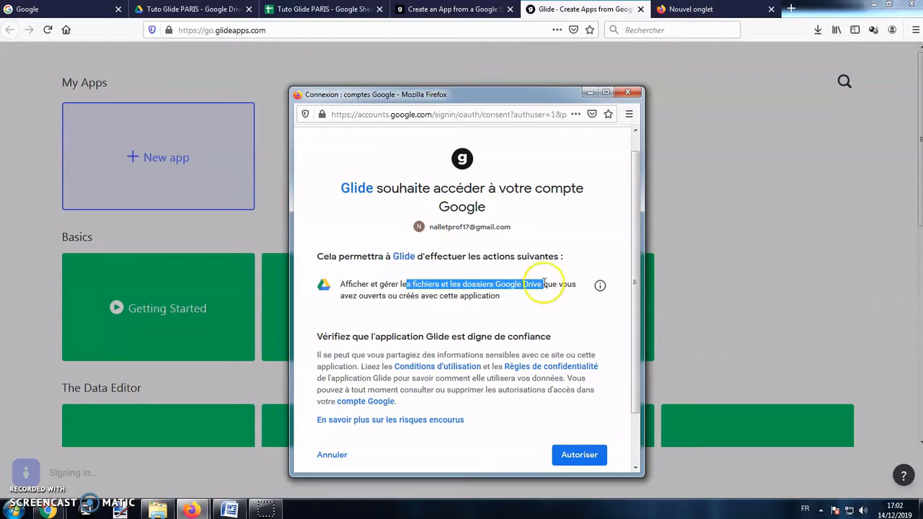
scroll(540, 324, down, 2)
click(574, 395)
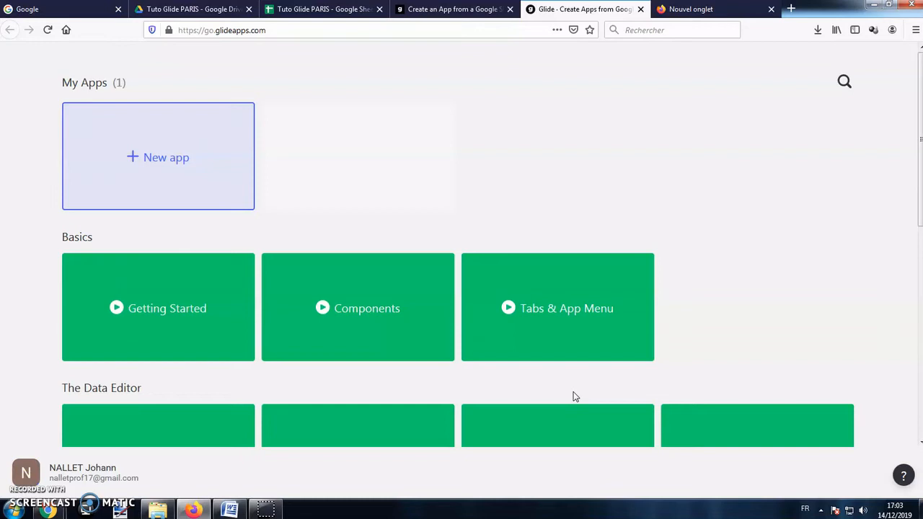
mouse_move(63, 470)
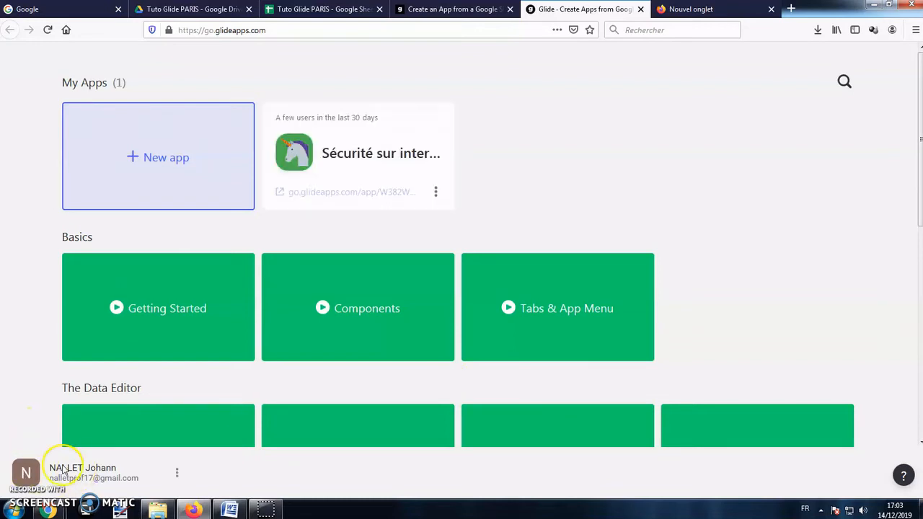
click(178, 477)
click(634, 188)
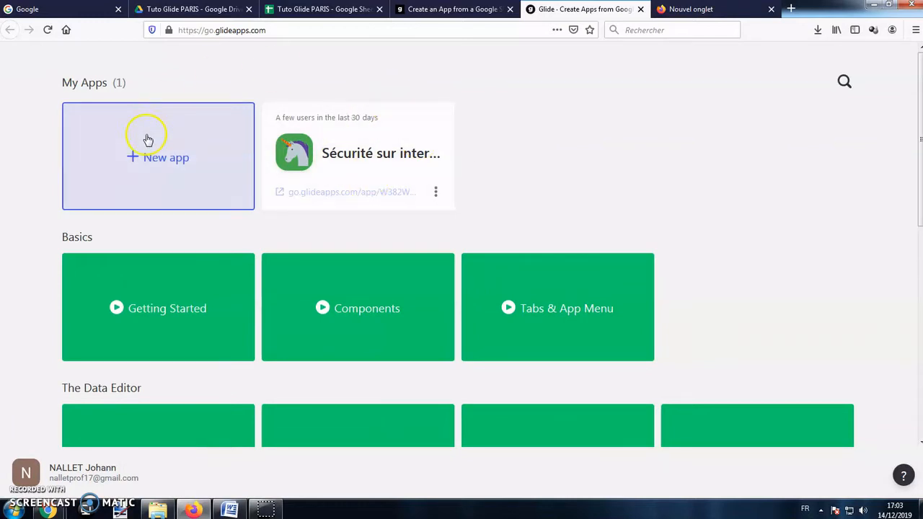
Create a new app from the Tuto Glide PARIS spreadsheet.
click(157, 166)
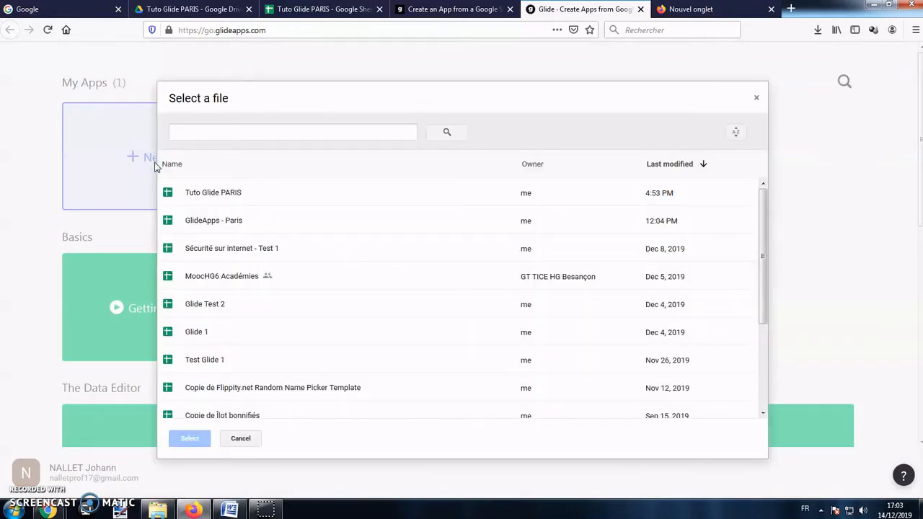
click(212, 194)
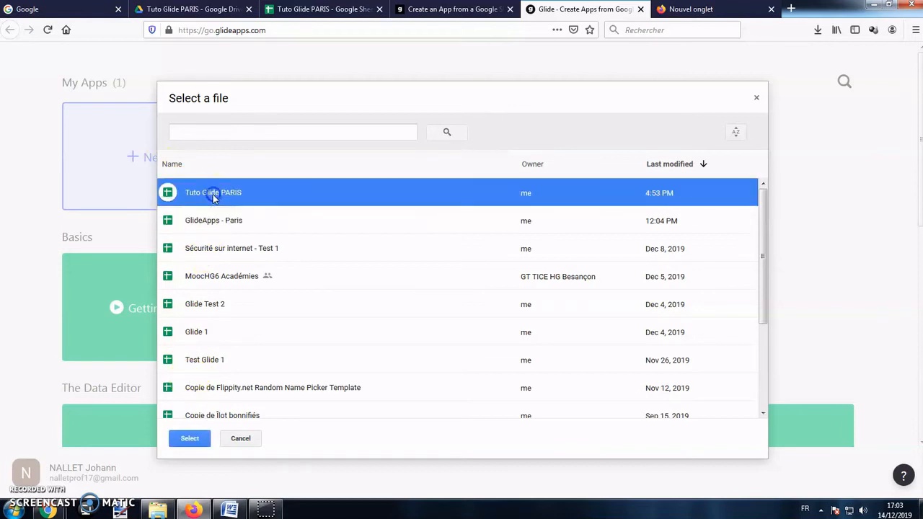
click(190, 438)
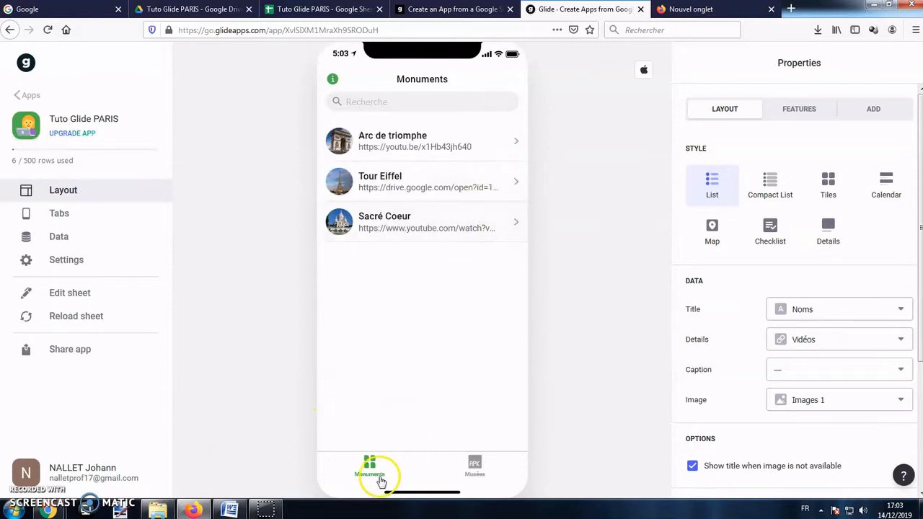
Examine the Musées and Monuments screens and the Arc de triomphe detail page in the app preview.
click(476, 472)
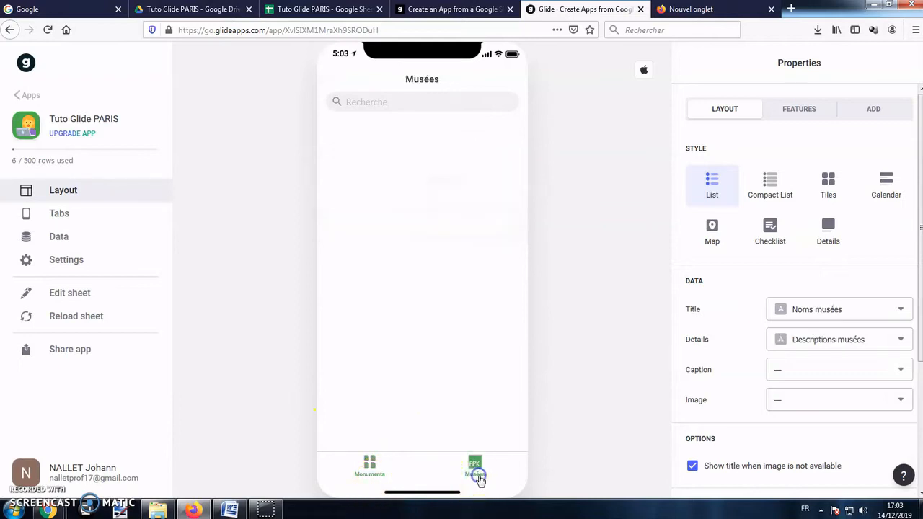
click(368, 466)
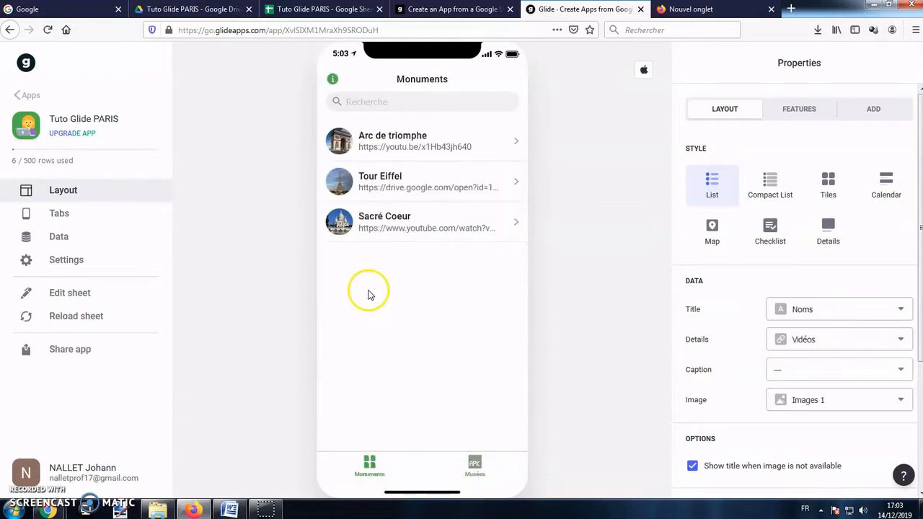
click(443, 148)
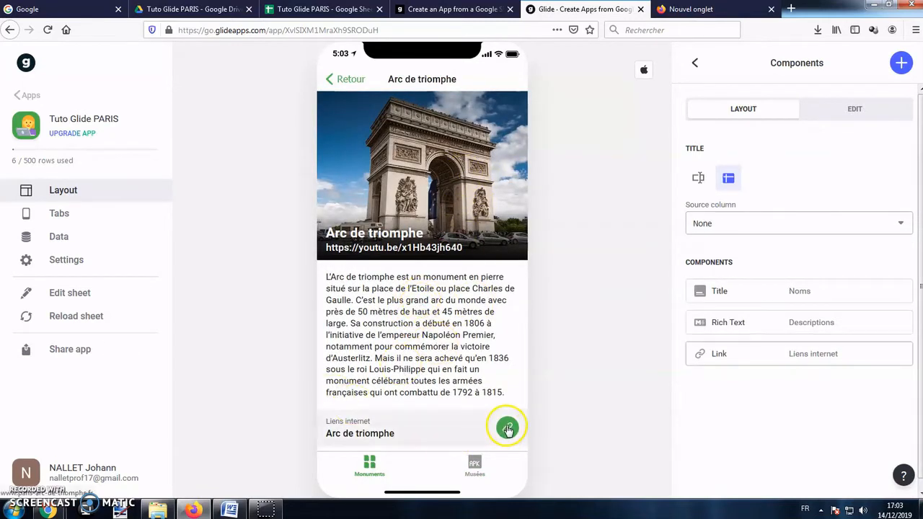
click(336, 79)
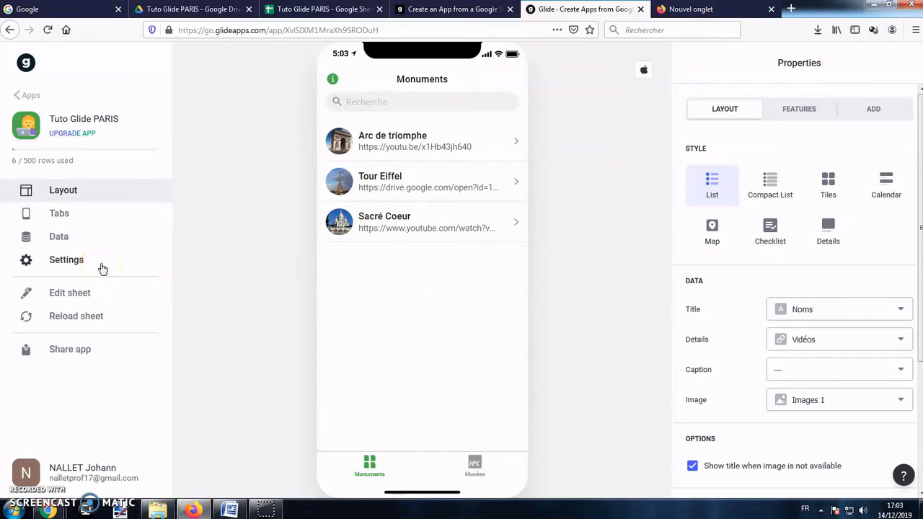
Upload the Logo image from the GlideApps - Paris folder as the app icon.
click(66, 259)
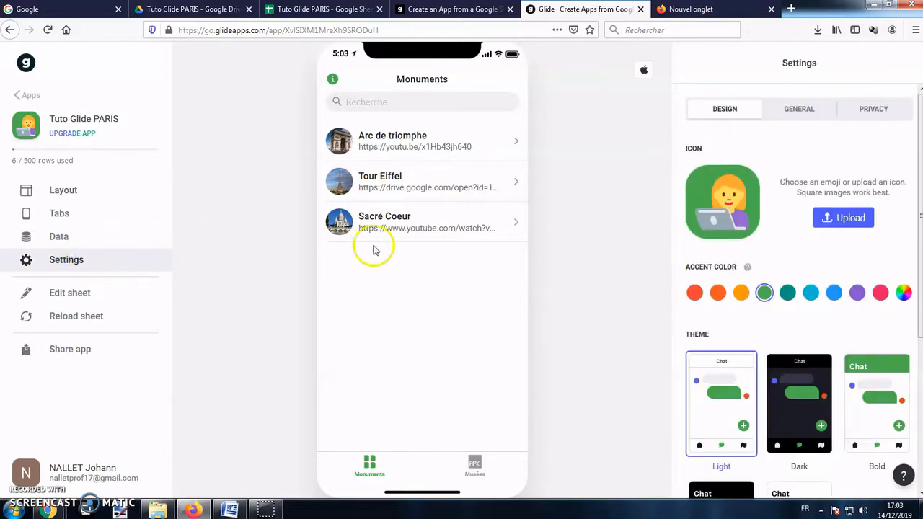
mouse_move(691, 181)
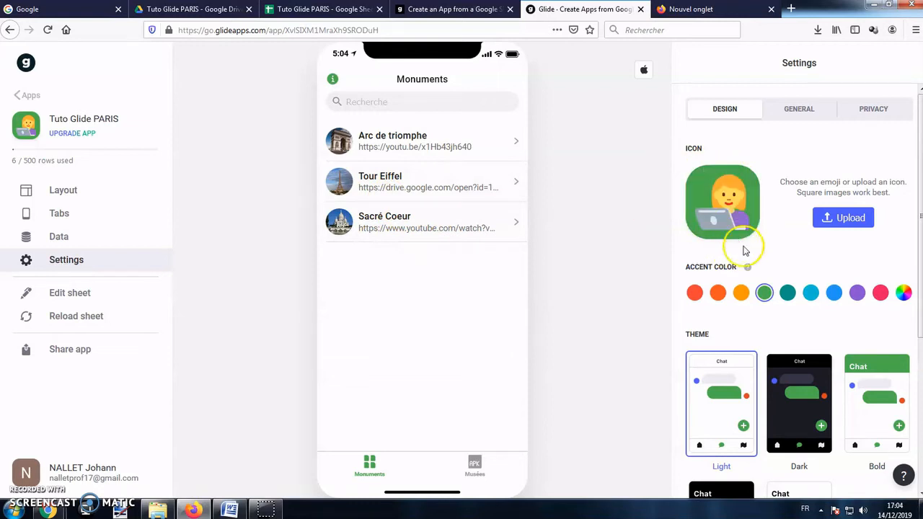
click(840, 222)
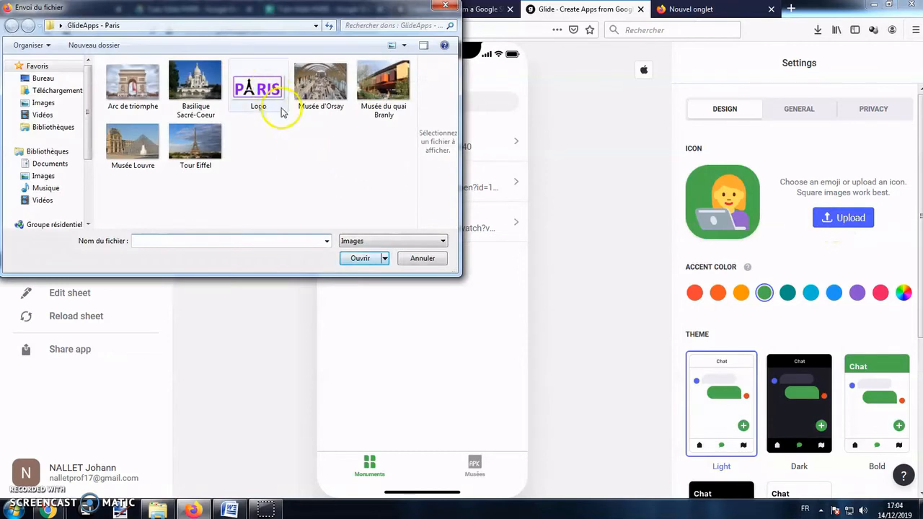
click(272, 108)
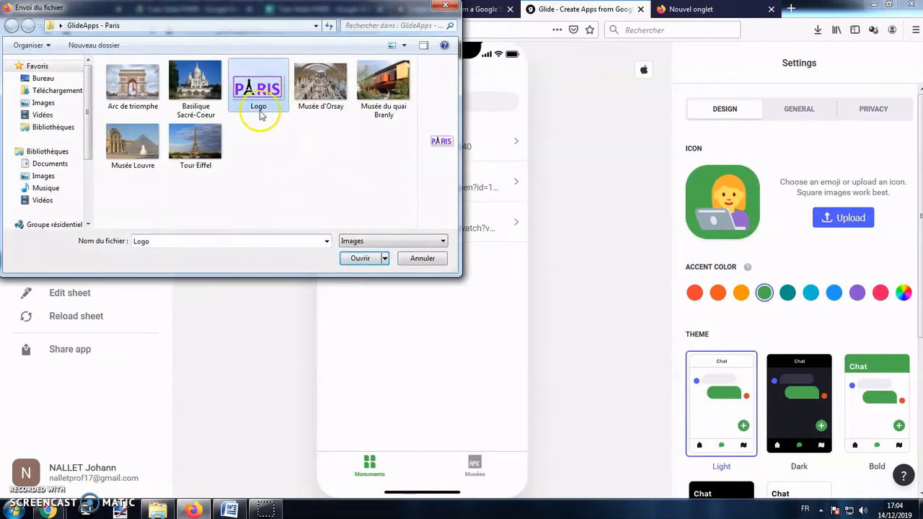
click(361, 258)
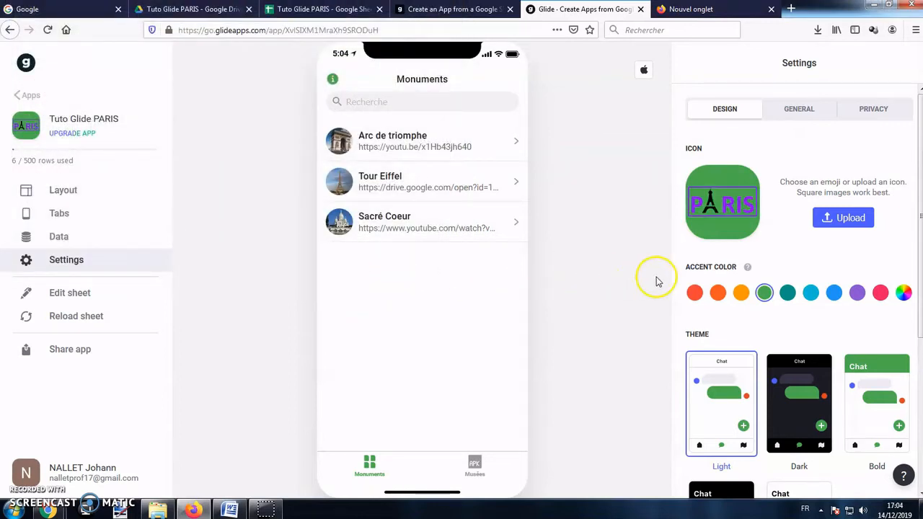
Try several accent colors for the app and settle on the light orange one.
click(717, 292)
click(740, 295)
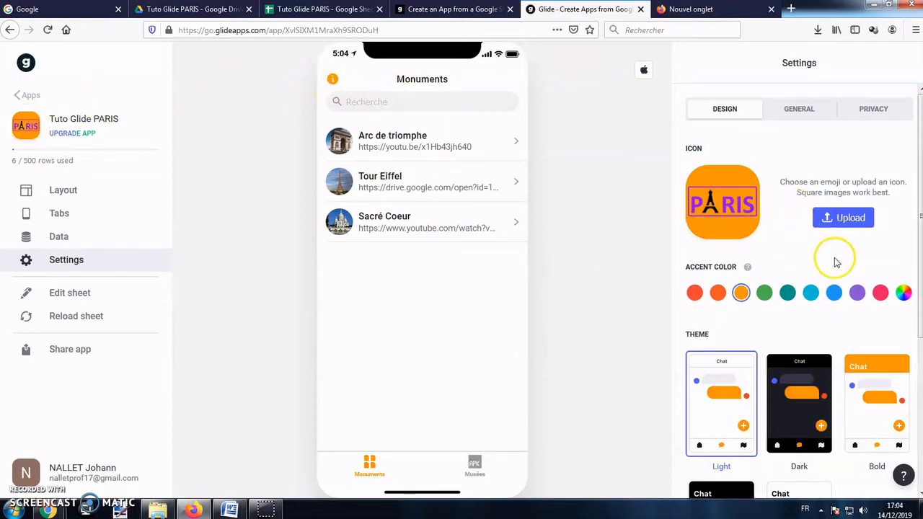
click(834, 292)
click(742, 292)
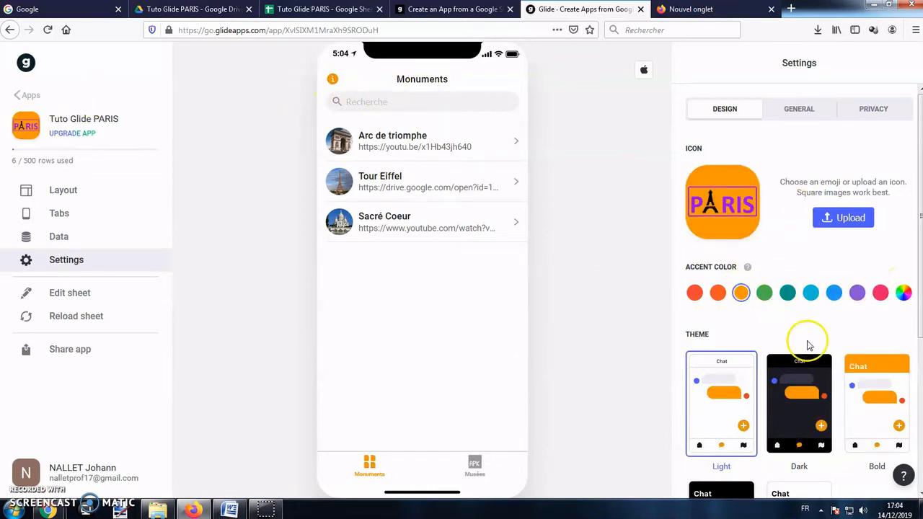
Try the Dark, Bold, Pure White and Pure Black themes on the app and return to the Light theme.
scroll(786, 324, down, 3)
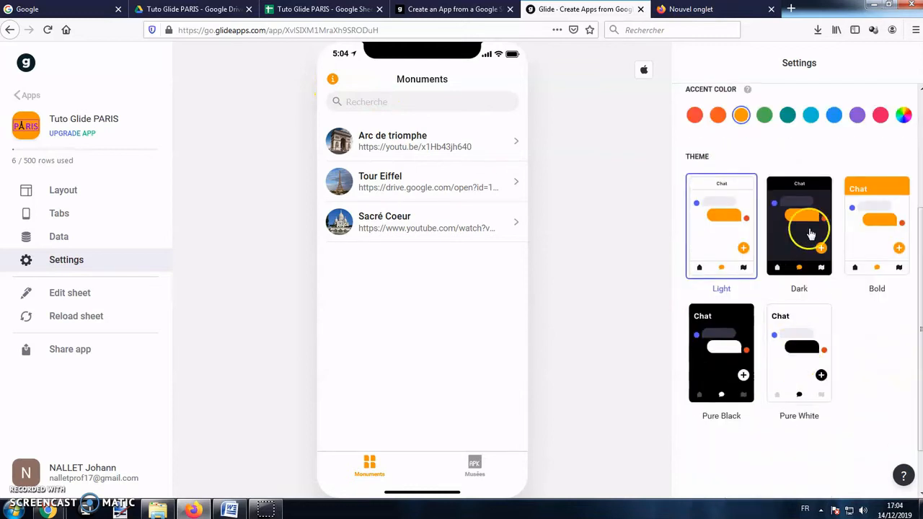
click(811, 243)
click(853, 222)
click(805, 353)
click(716, 369)
click(720, 252)
click(799, 228)
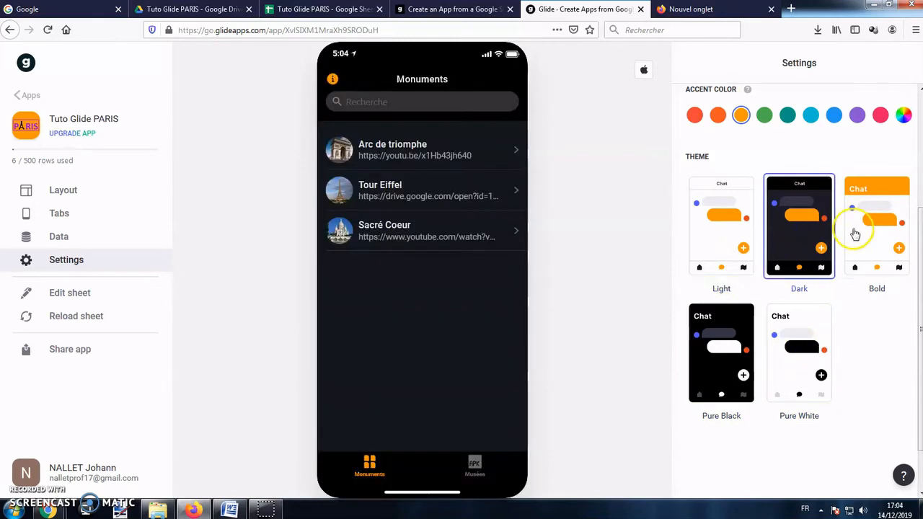
click(711, 231)
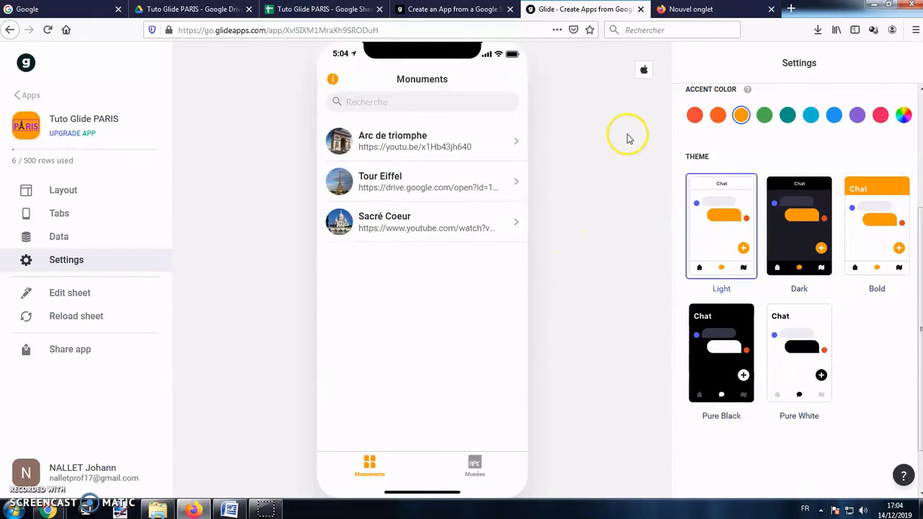
Compare the Android and iOS versions of the app in the preview, ending on iOS.
click(645, 75)
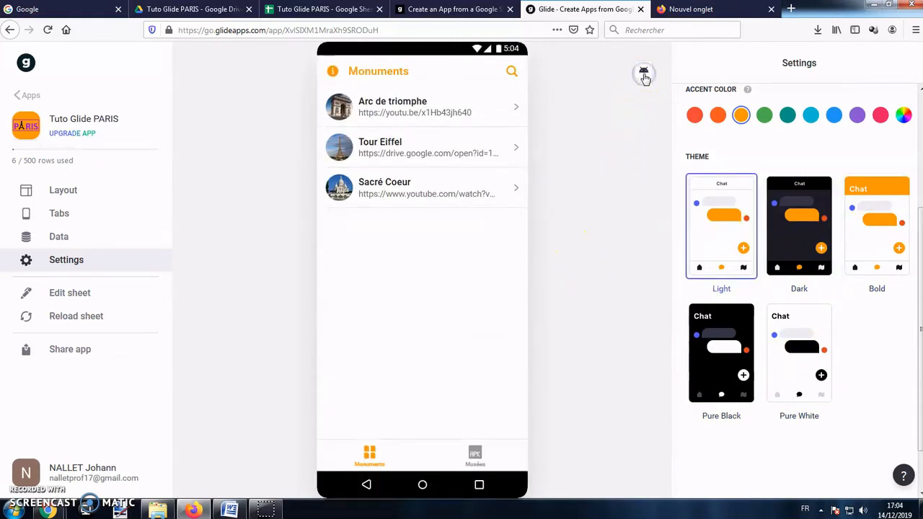
click(644, 75)
click(644, 75)
click(644, 75)
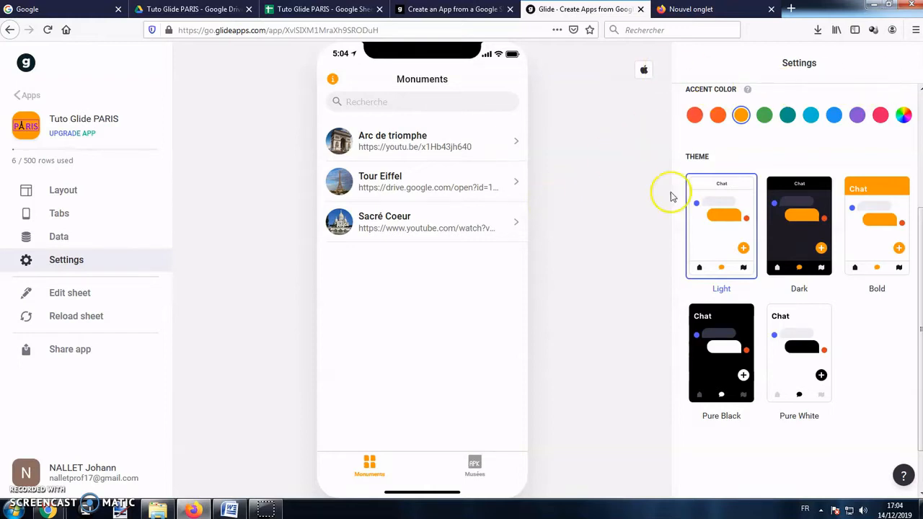
Rename the app as Visiter PARIS 2 in its general settings.
scroll(790, 172, up, 5)
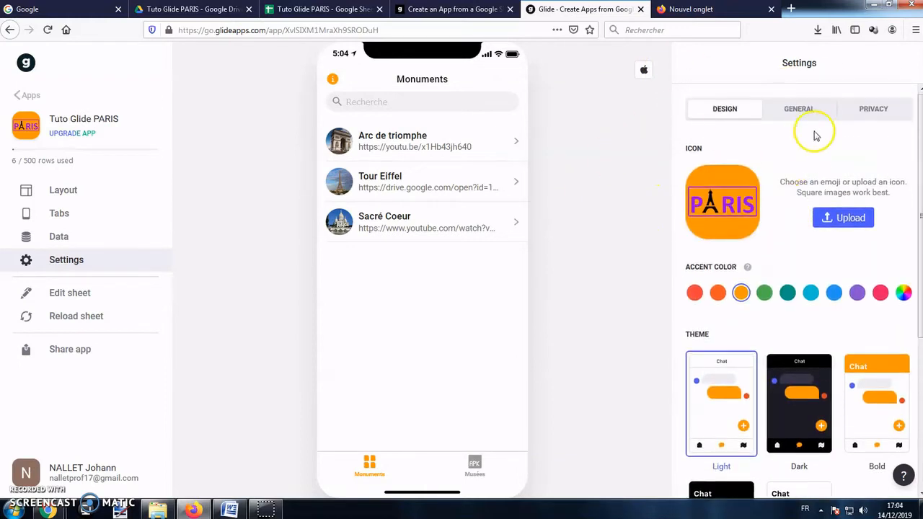
click(807, 114)
drag(772, 169, 641, 171)
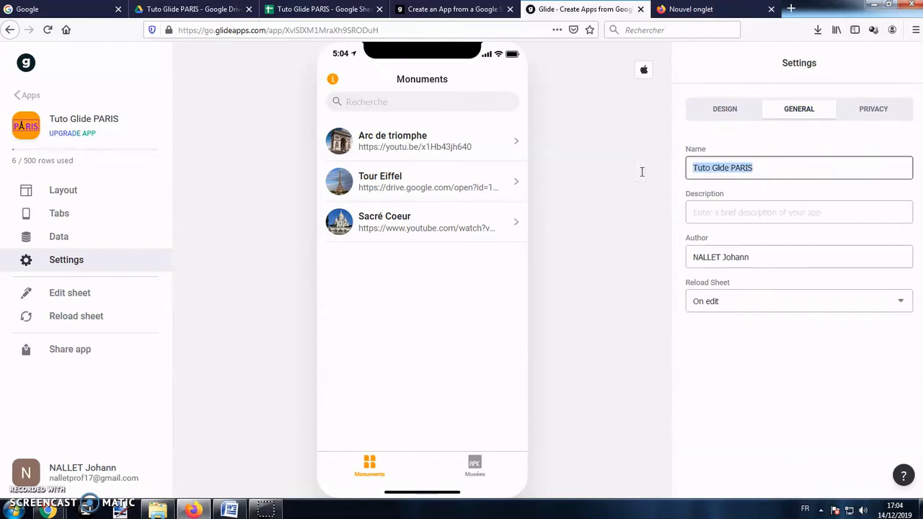
text(Visiter P)
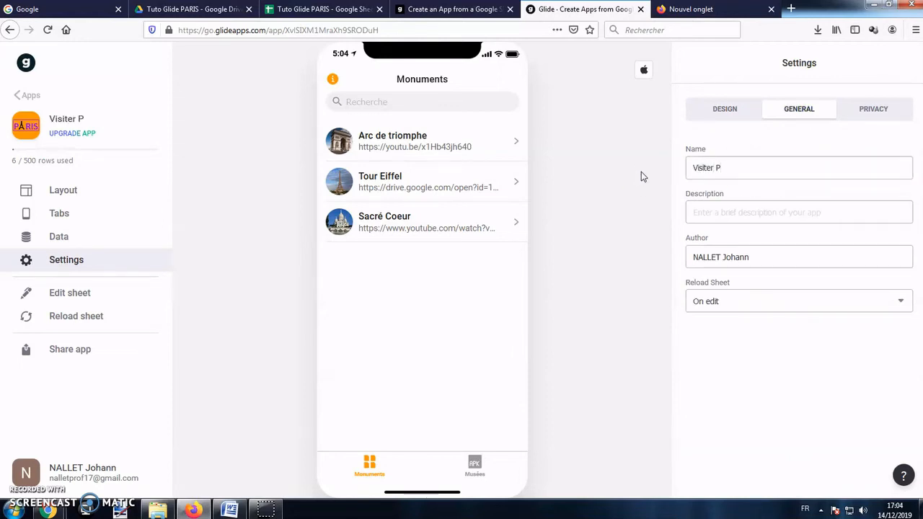
text(ARIS 2)
Replace the app's author name with the surname only.
drag(757, 260, 684, 258)
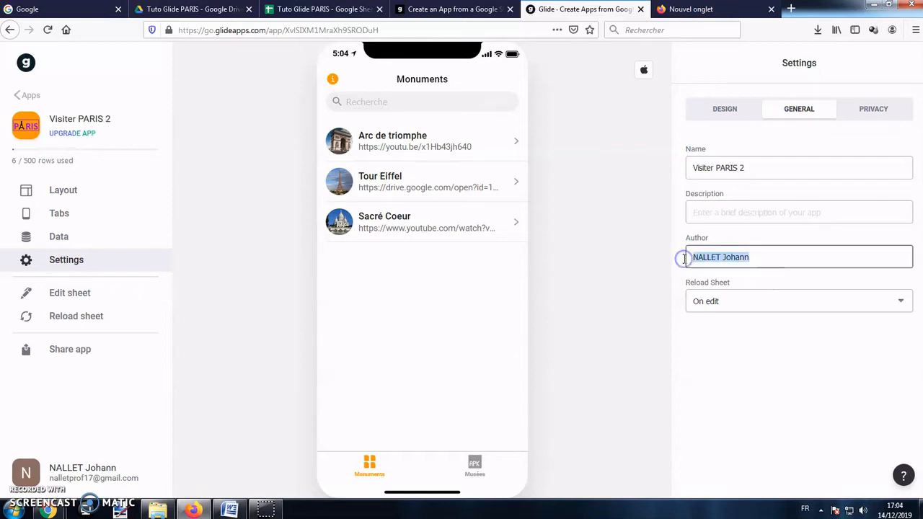
key(BackSpace)
click(714, 259)
text(NALLET)
click(527, 205)
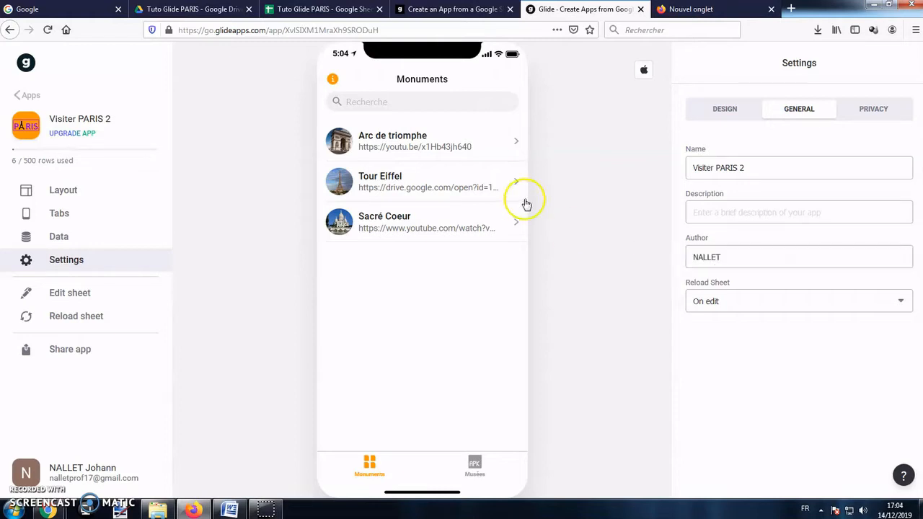
Try the Password sign-in option with a trial password in the privacy settings and return sign-in to Public.
click(872, 115)
click(873, 112)
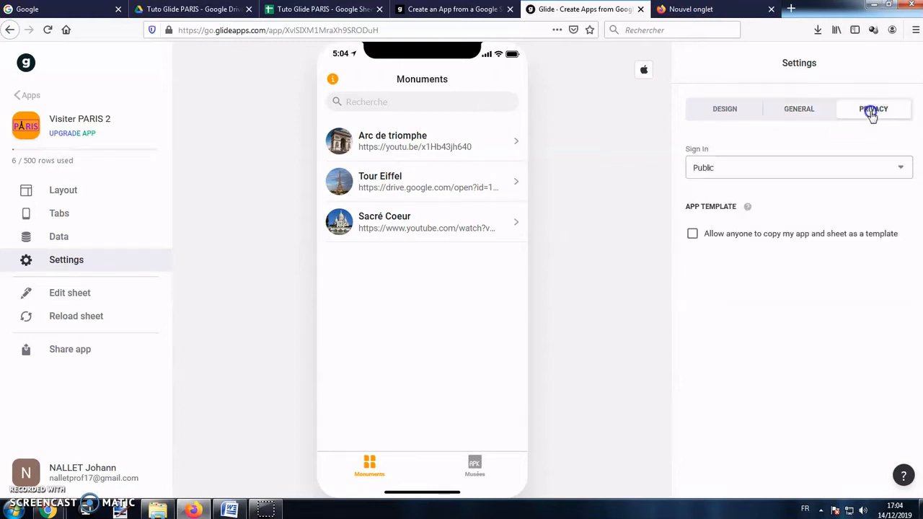
click(858, 169)
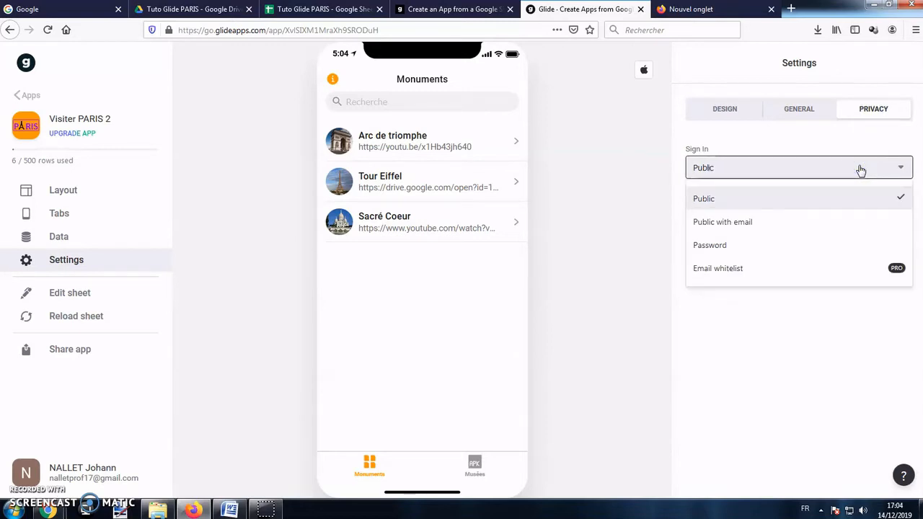
click(830, 205)
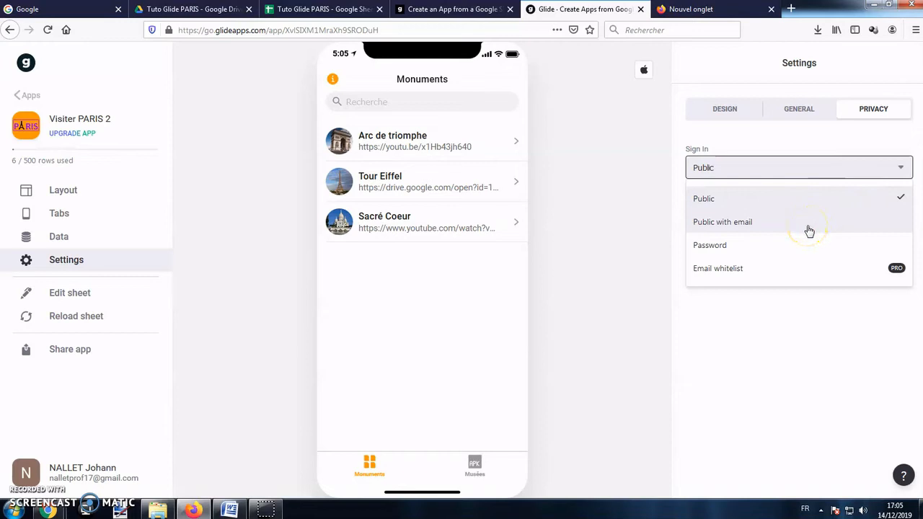
click(808, 259)
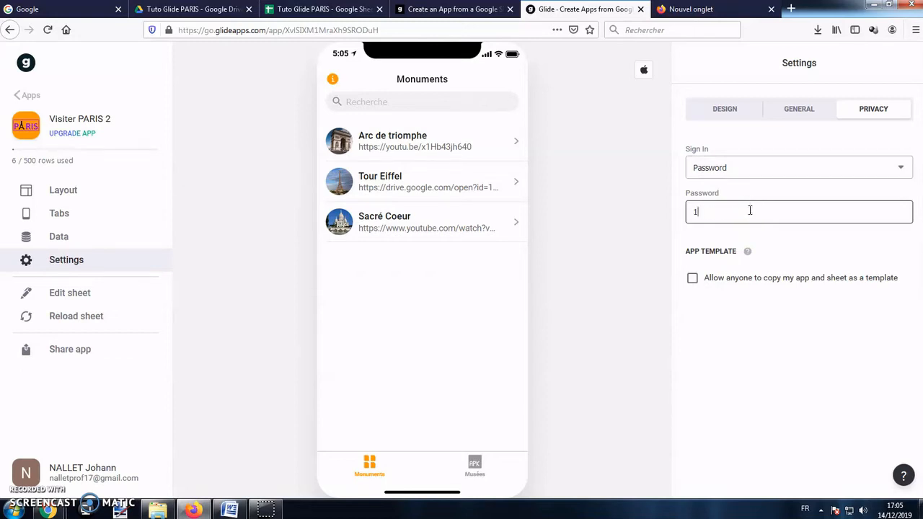
click(789, 167)
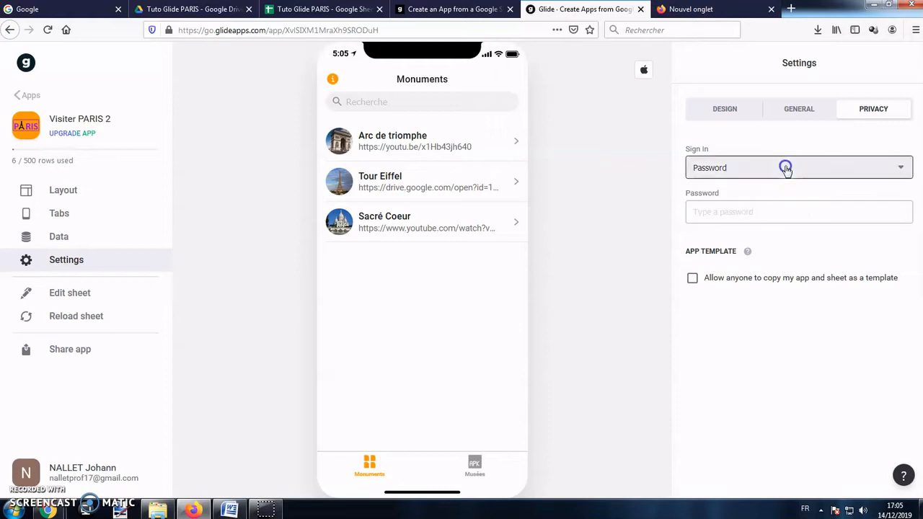
click(786, 167)
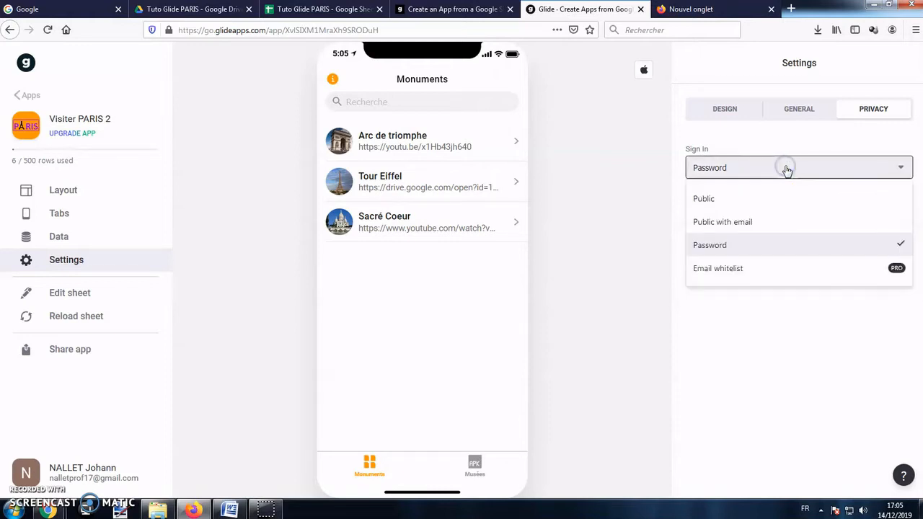
click(761, 199)
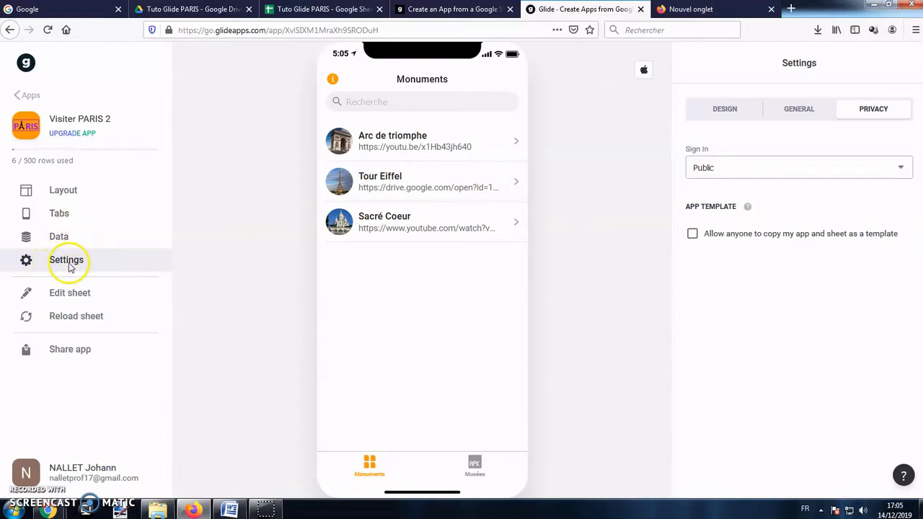
Add a new tab labelled Restau to the app's tabs.
click(59, 214)
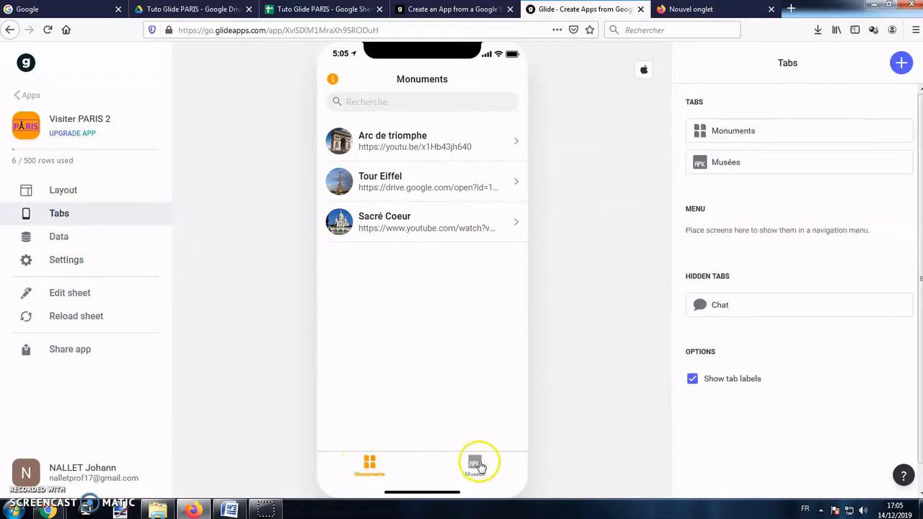
drag(703, 166, 686, 180)
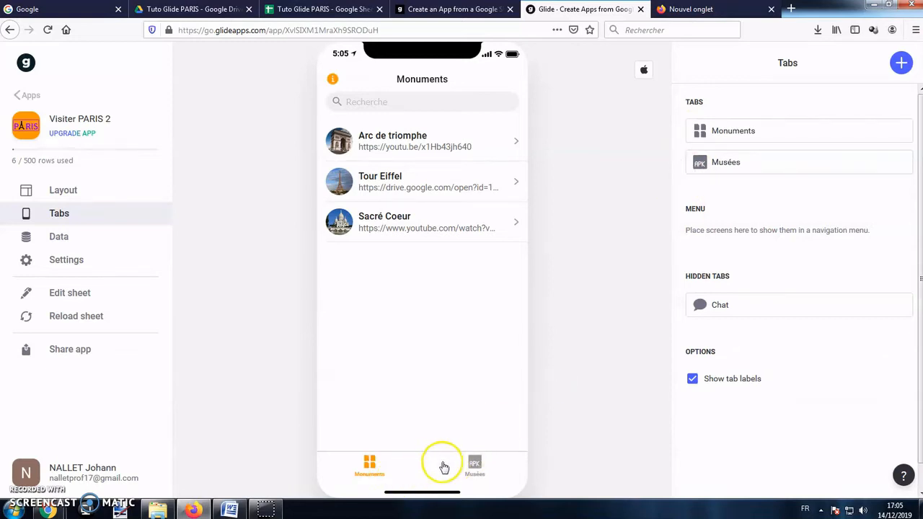
click(901, 62)
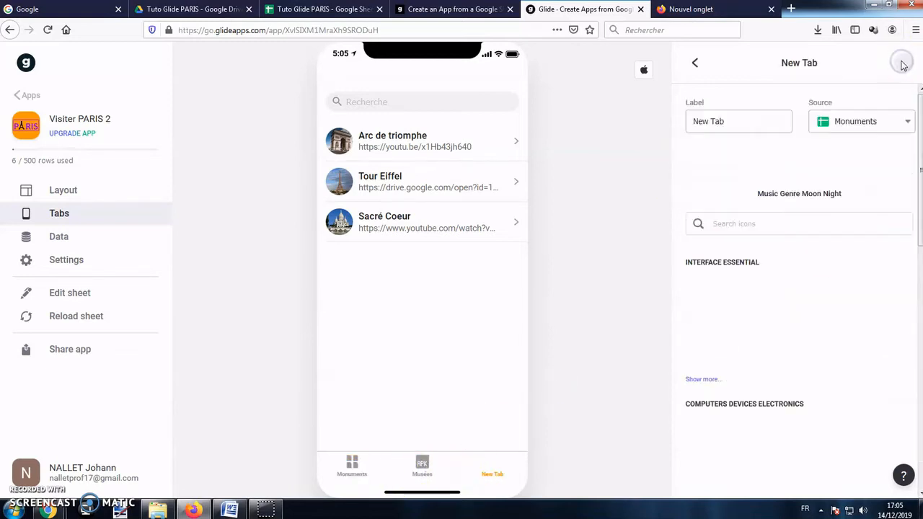
click(759, 120)
drag(729, 122, 676, 120)
text(Restau)
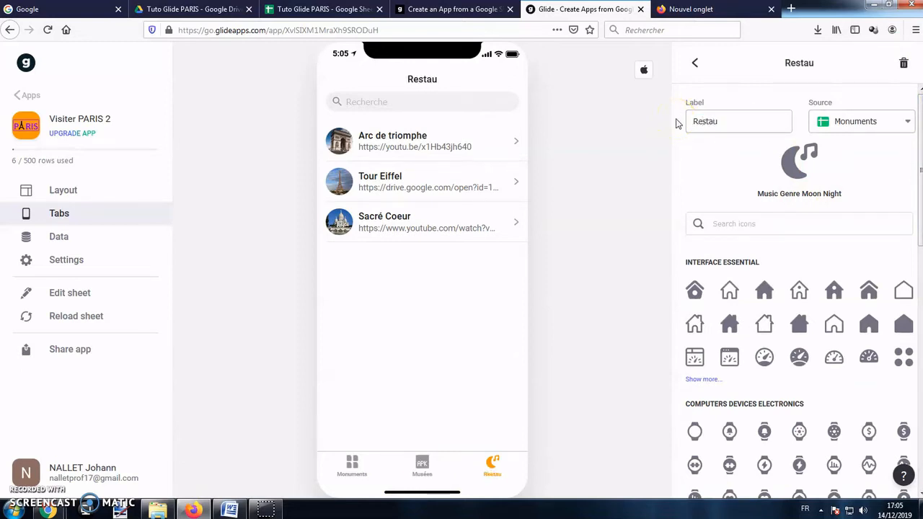
click(696, 64)
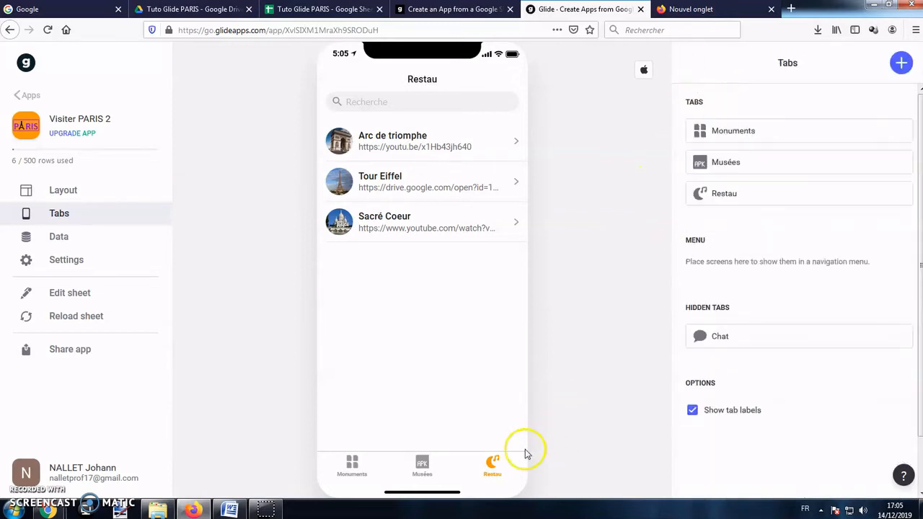
Check the tabs in the app preview and delete the Restau tab.
click(423, 465)
click(364, 474)
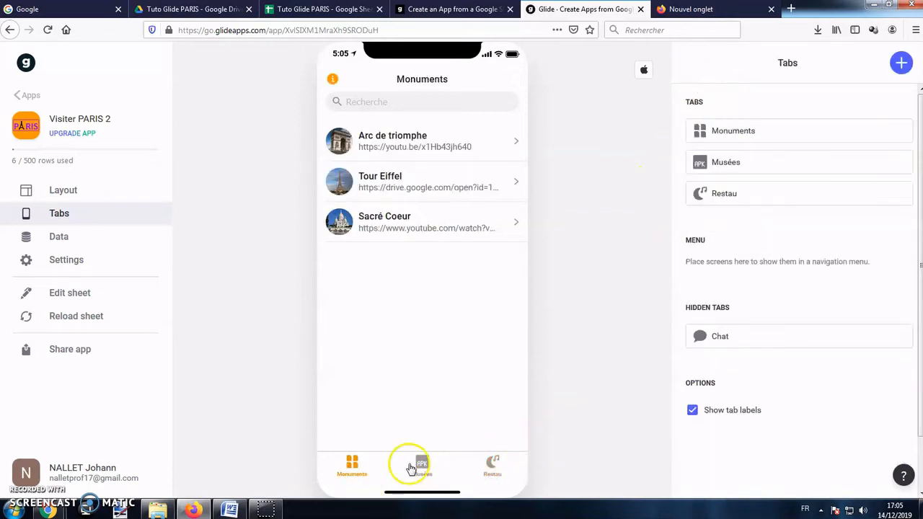
click(499, 478)
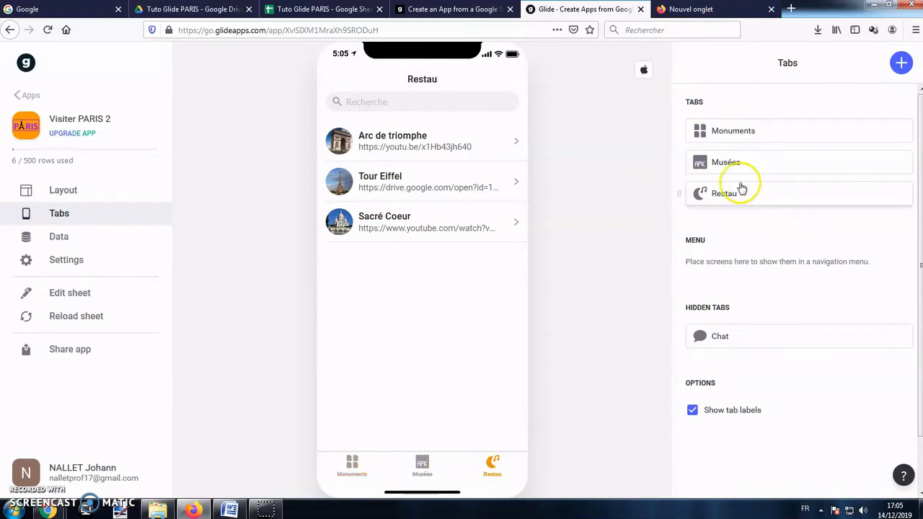
click(724, 195)
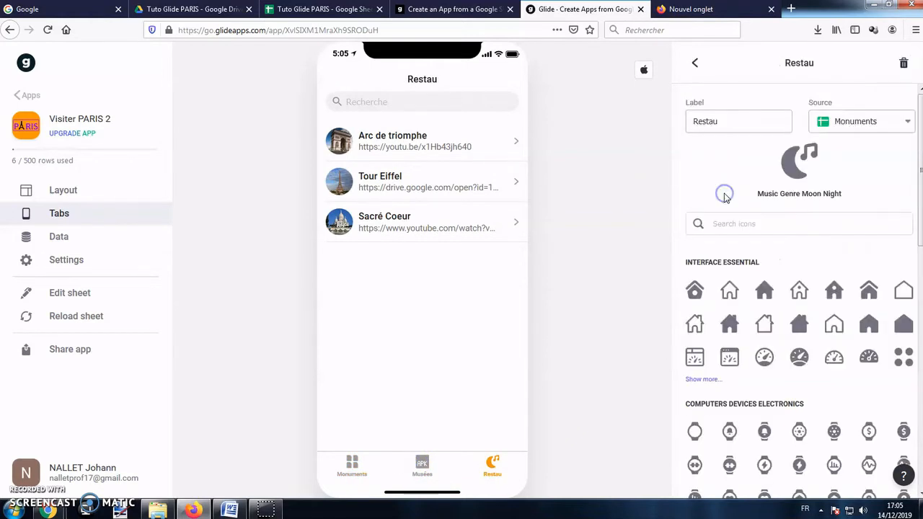
click(904, 65)
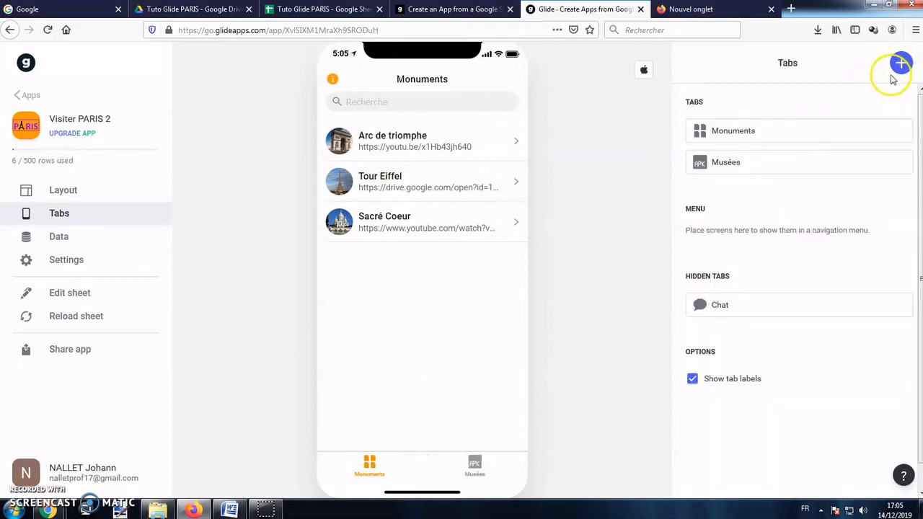
Relabel the Monuments tab as Paris Monuments and give it the House 3.1 icon.
click(473, 469)
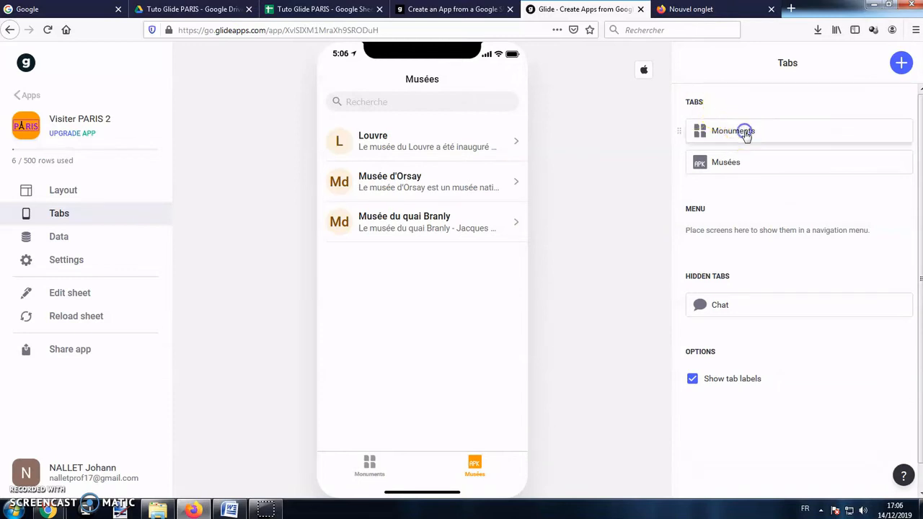
click(746, 134)
click(694, 121)
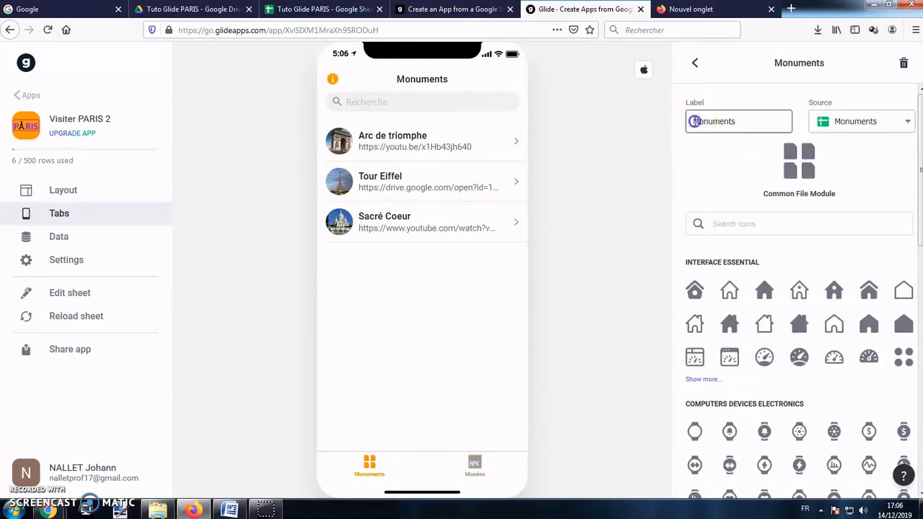
text(Paris)
click(793, 214)
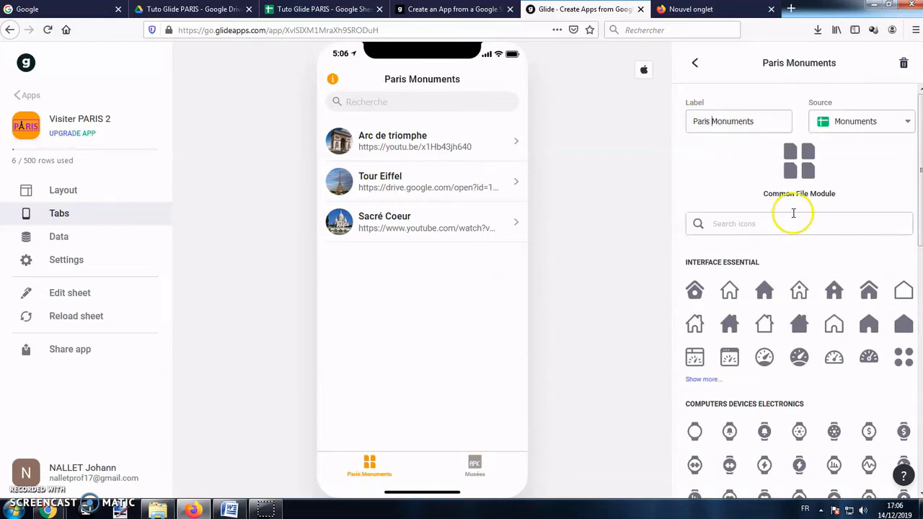
click(766, 297)
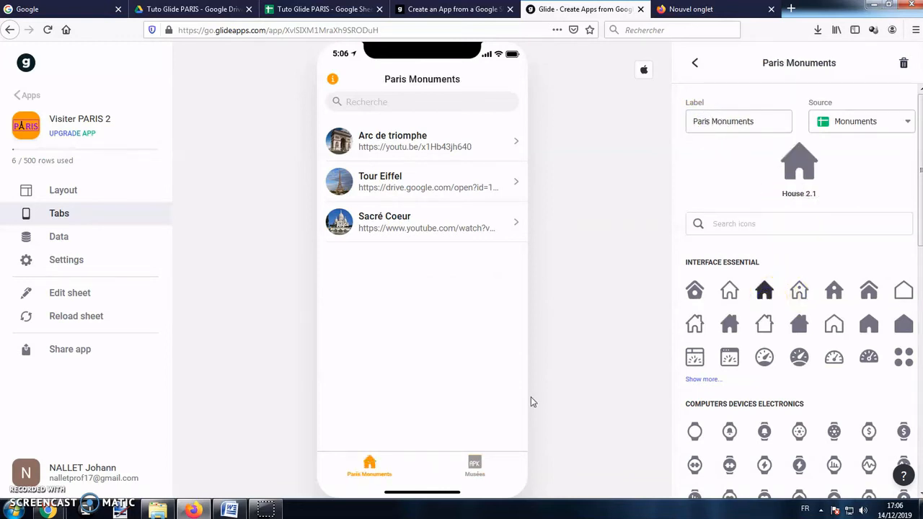
click(831, 290)
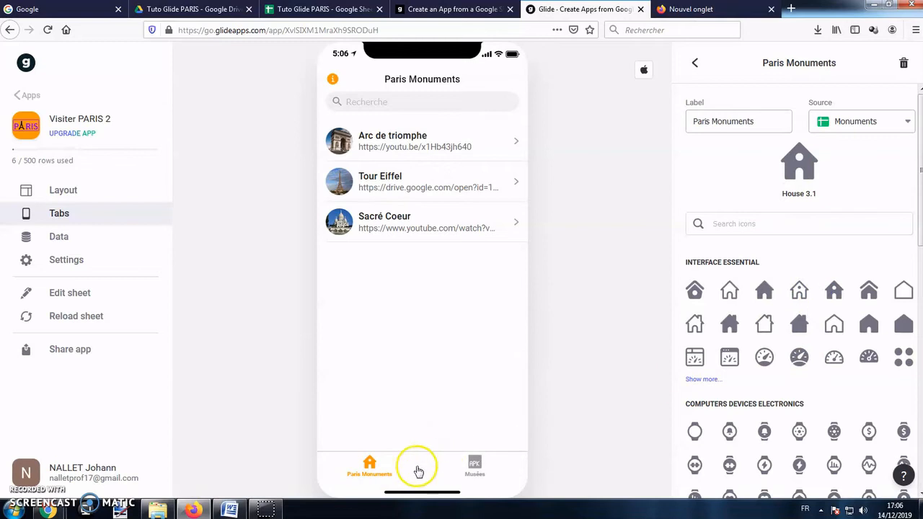
click(702, 75)
Relabel the Musées tab as Paris Musées and give it an outlined gauge icon.
click(721, 165)
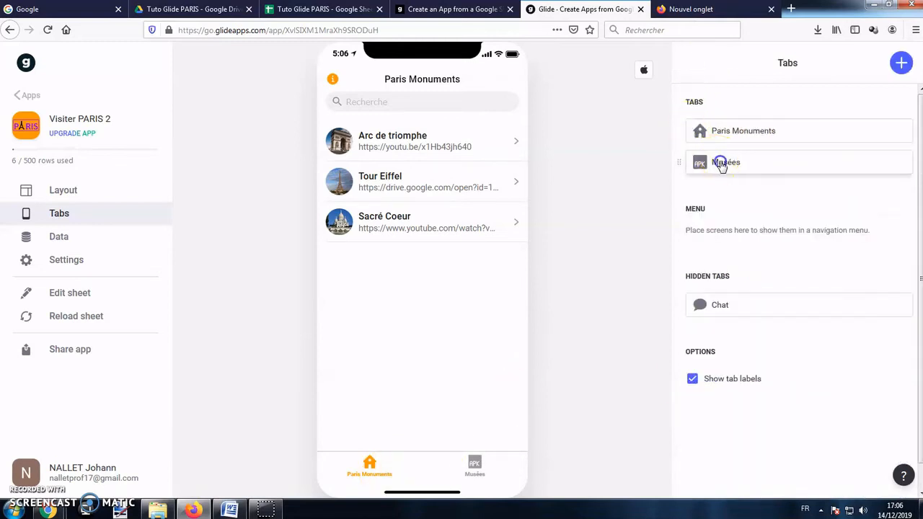
click(694, 121)
text(Paris Musées)
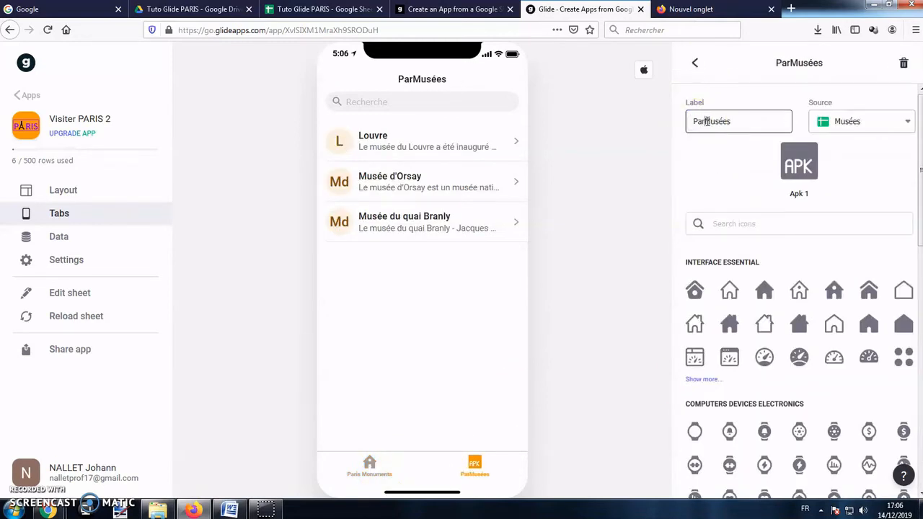
click(836, 361)
click(698, 59)
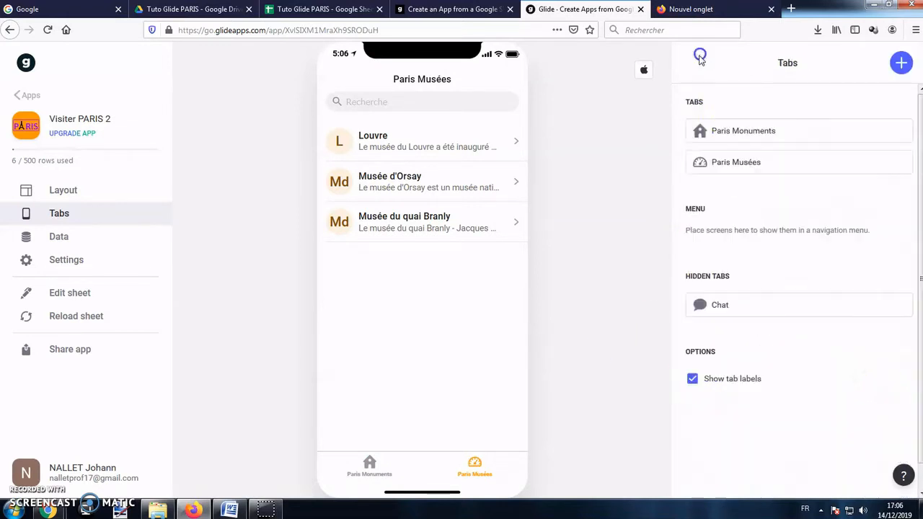
Review the app's settings and tabs, and open the layout properties of the Paris Monuments screen.
click(65, 261)
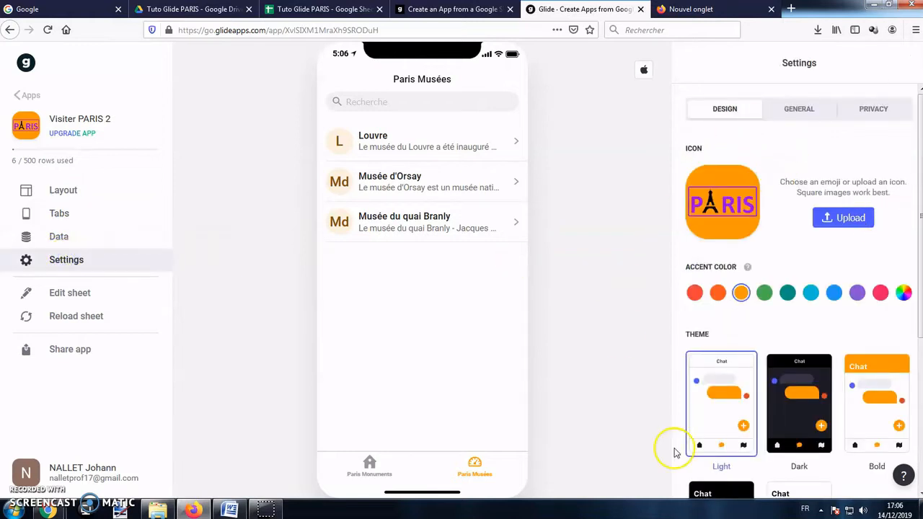
click(61, 212)
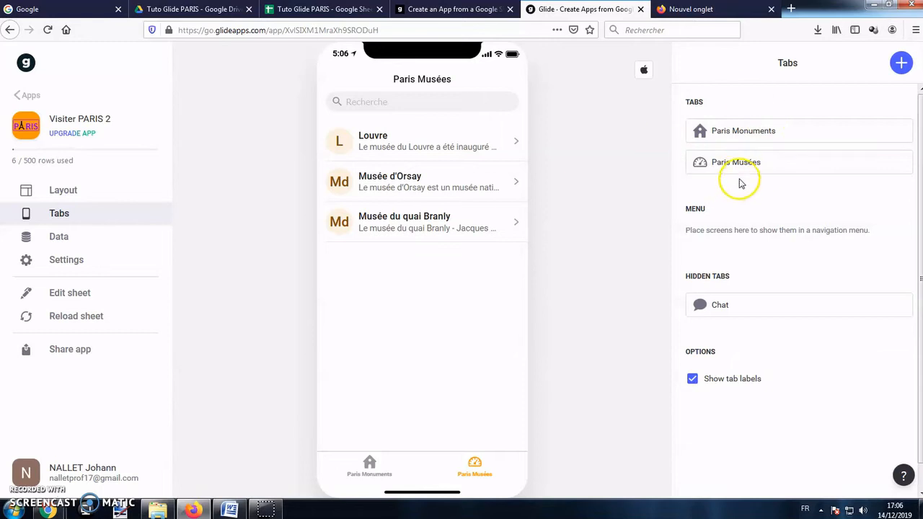
click(84, 192)
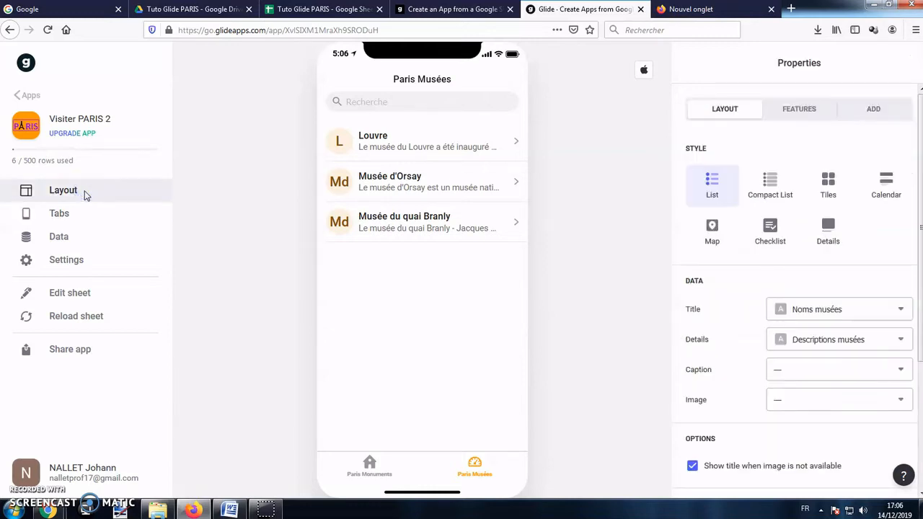
click(368, 470)
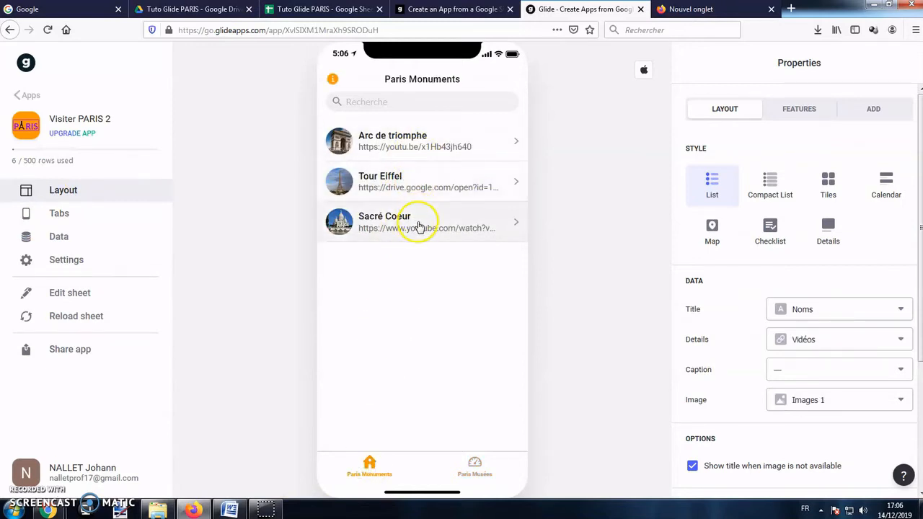
Switch to the Tuto Glide PARIS Google Sheet and examine the monument names on the Monuments sheet.
click(318, 10)
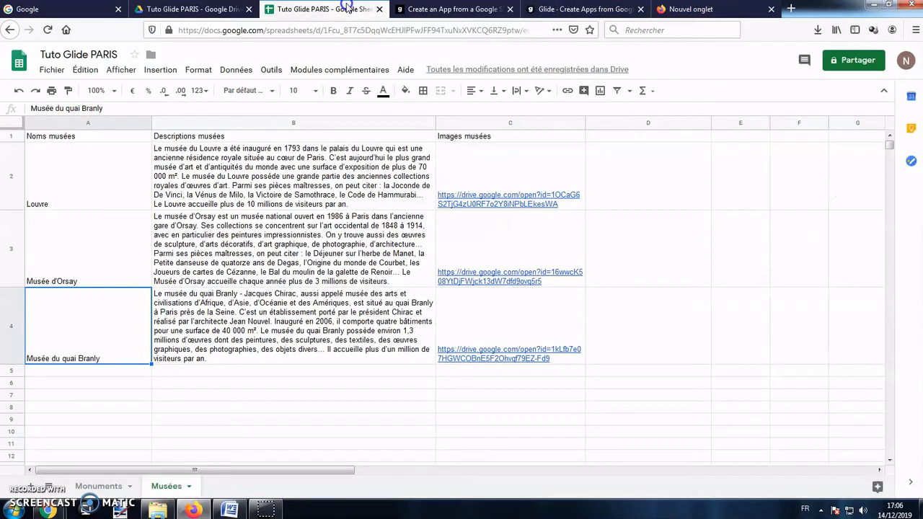
click(90, 488)
click(66, 193)
click(94, 349)
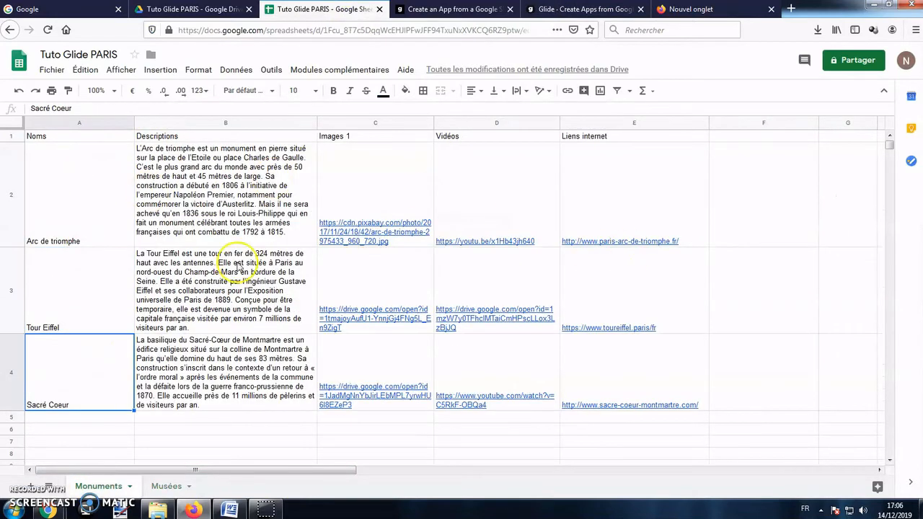
Switch back to Glide, compare the Tiles and Details styles, and set the Paris Monuments layout to Compact List.
click(570, 10)
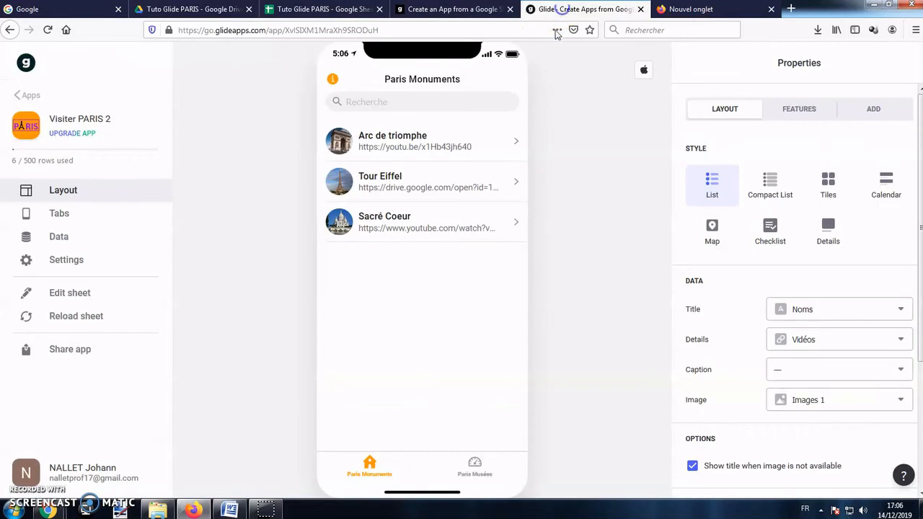
click(438, 148)
click(341, 75)
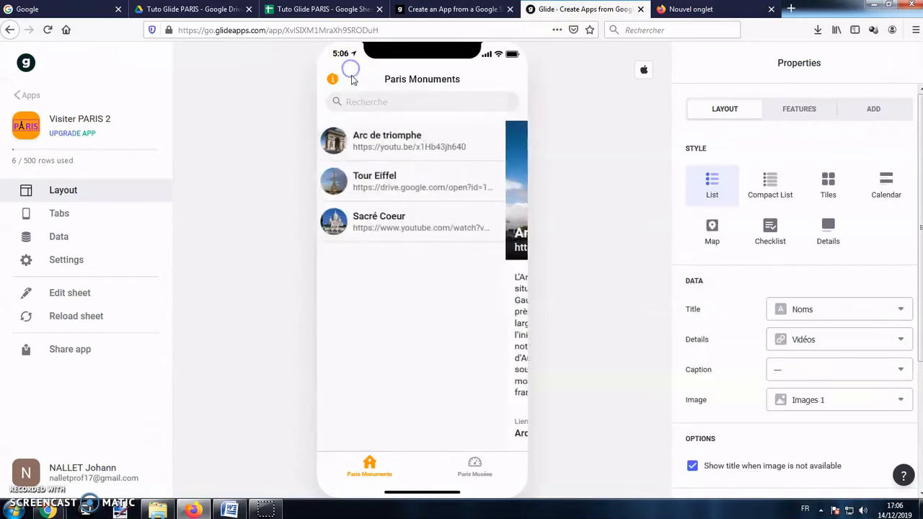
click(767, 191)
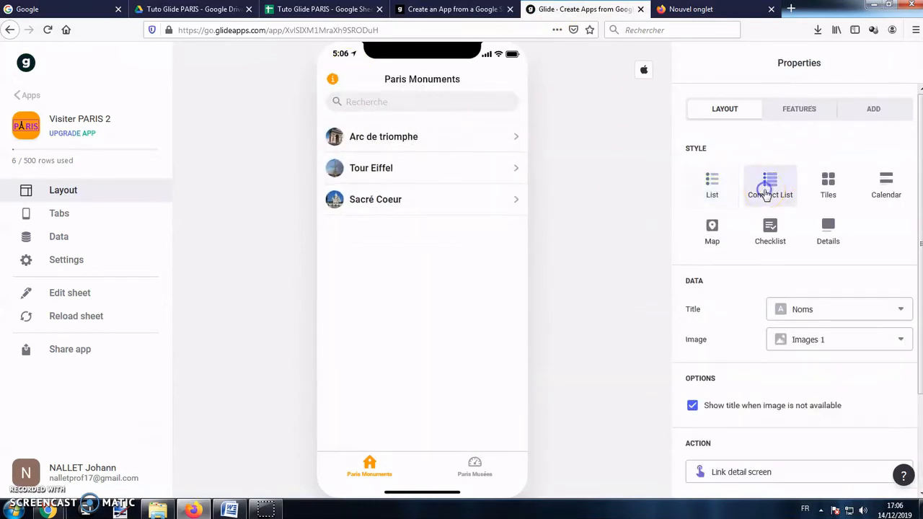
click(828, 185)
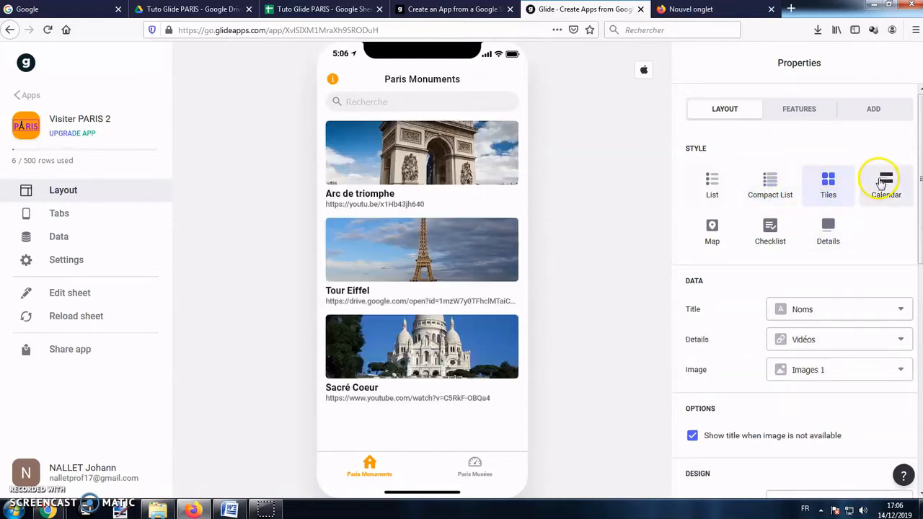
click(824, 229)
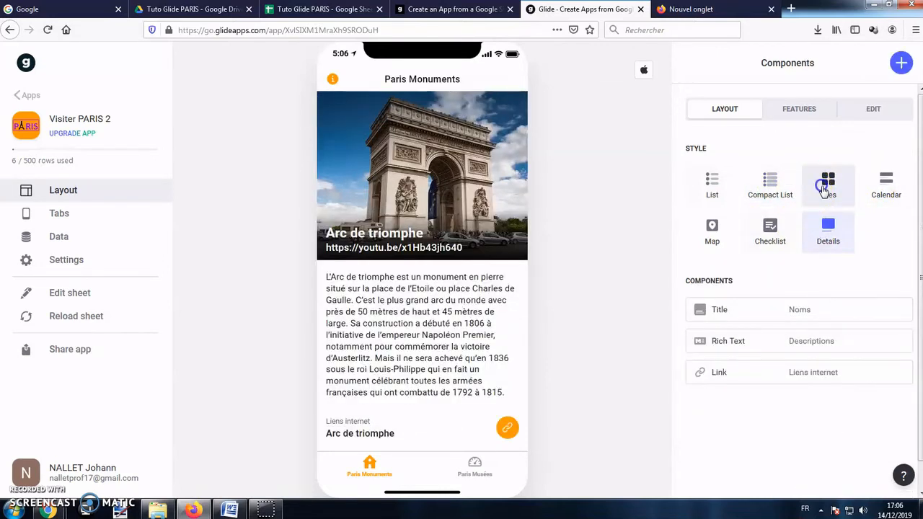
click(824, 189)
click(770, 189)
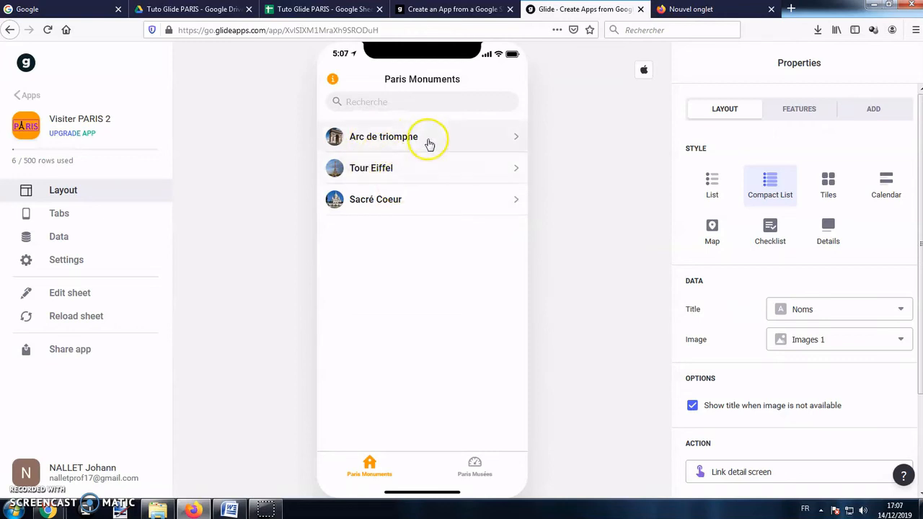
Try Descriptions as the title source of the Paris Monuments list and compare it with the Google Sheet's columns.
click(868, 310)
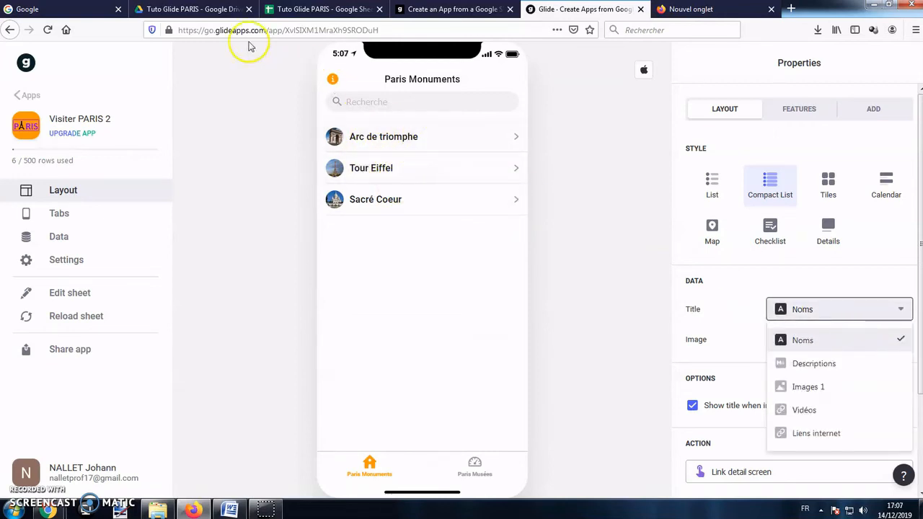
click(299, 9)
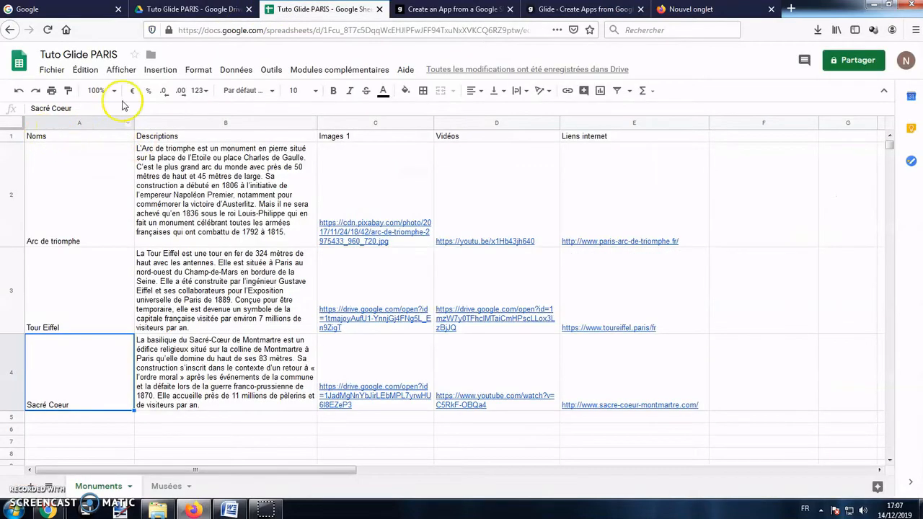
click(580, 9)
click(810, 308)
click(810, 309)
click(814, 363)
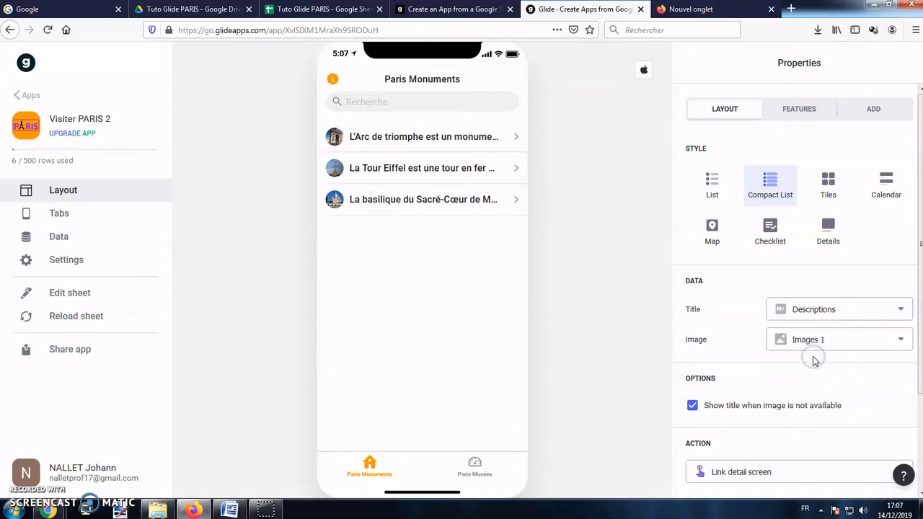
click(328, 9)
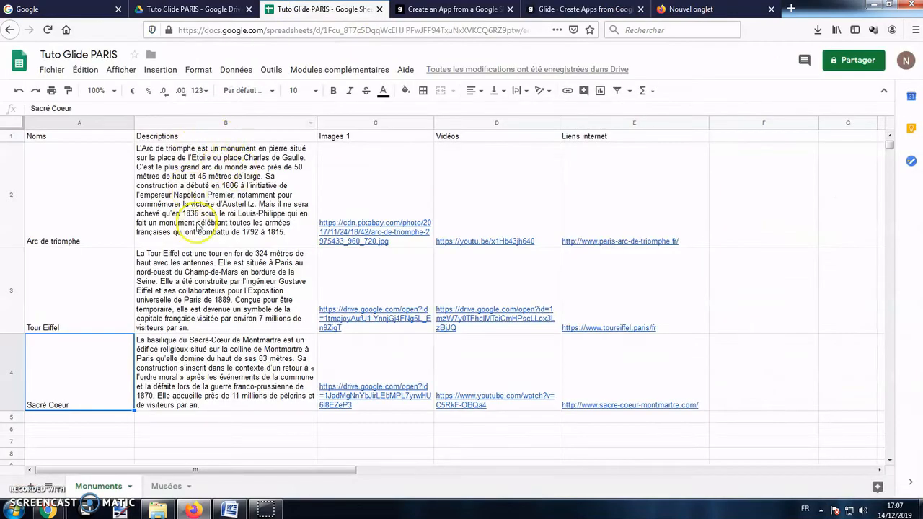
click(555, 10)
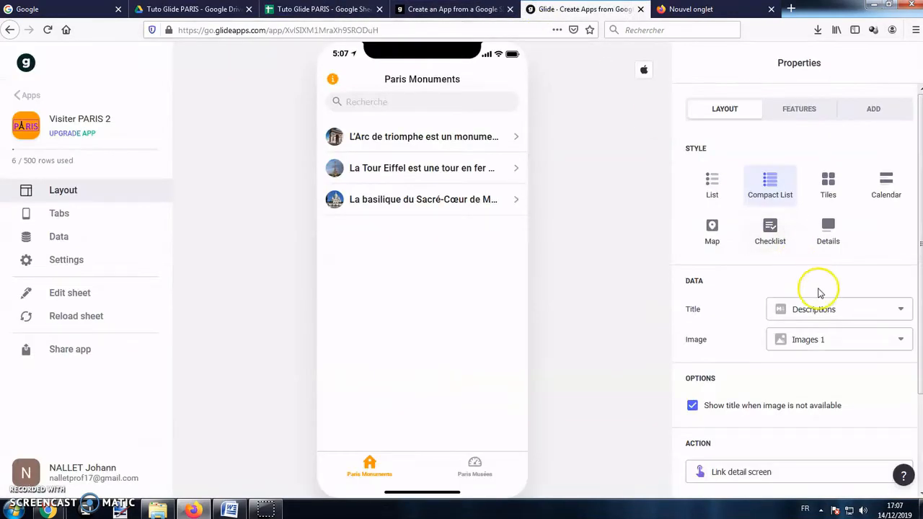
Check the list's image source against the Images 1 column in the Google Sheet, and set the title source to Noms.
click(822, 347)
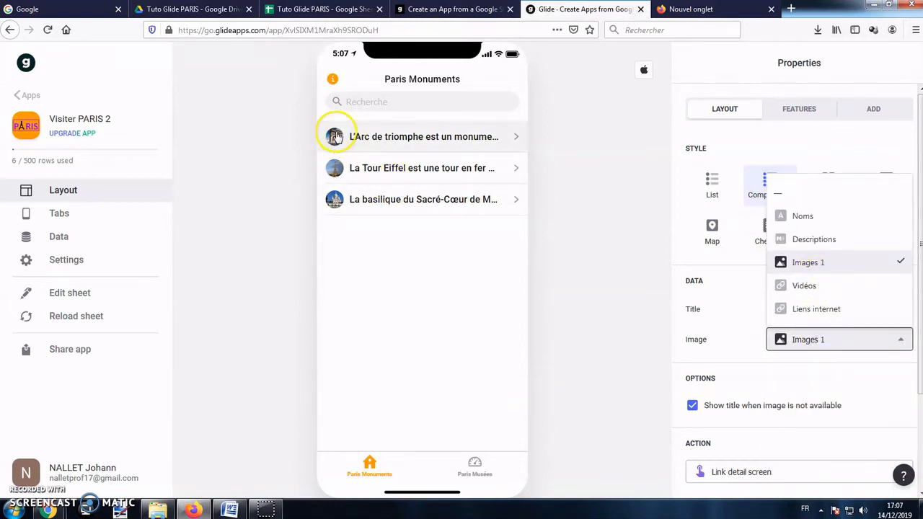
click(310, 9)
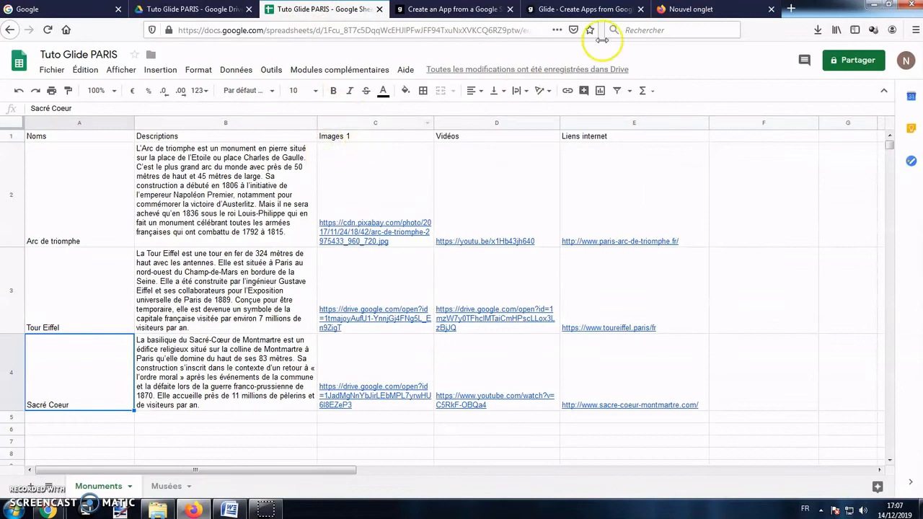
click(588, 9)
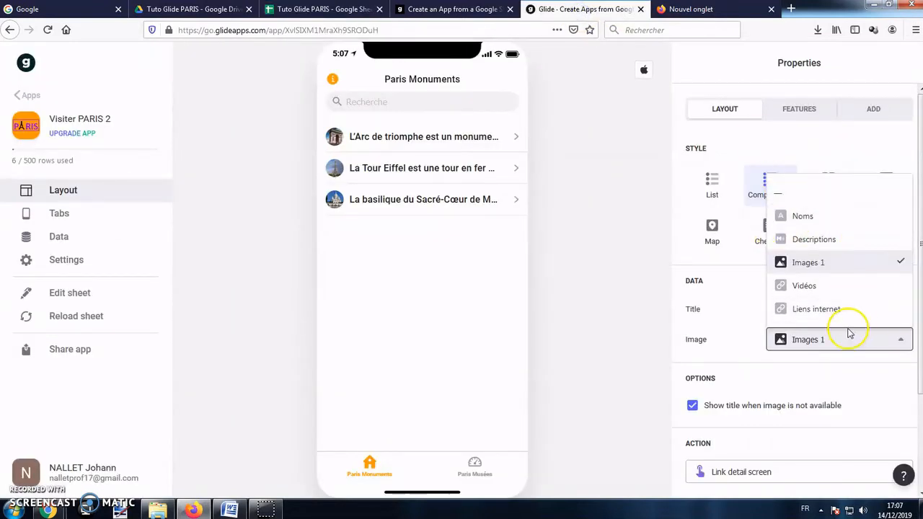
click(742, 305)
click(839, 313)
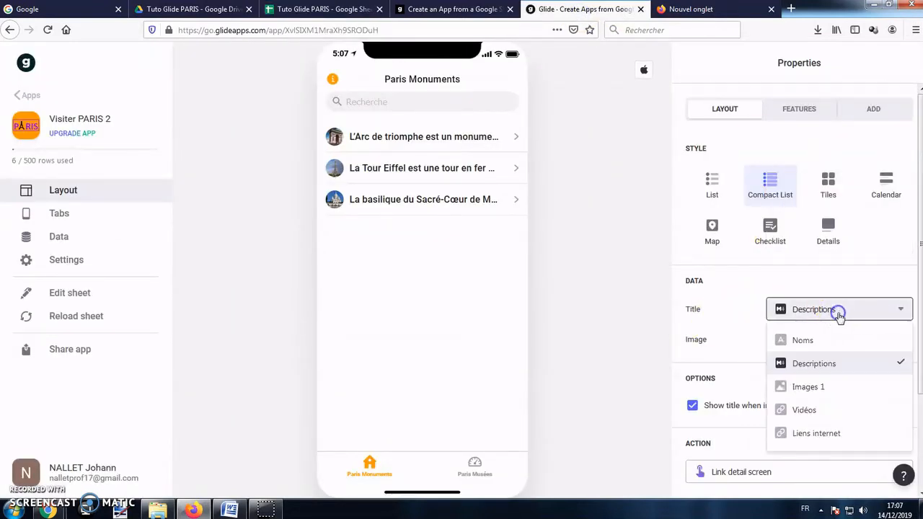
click(826, 339)
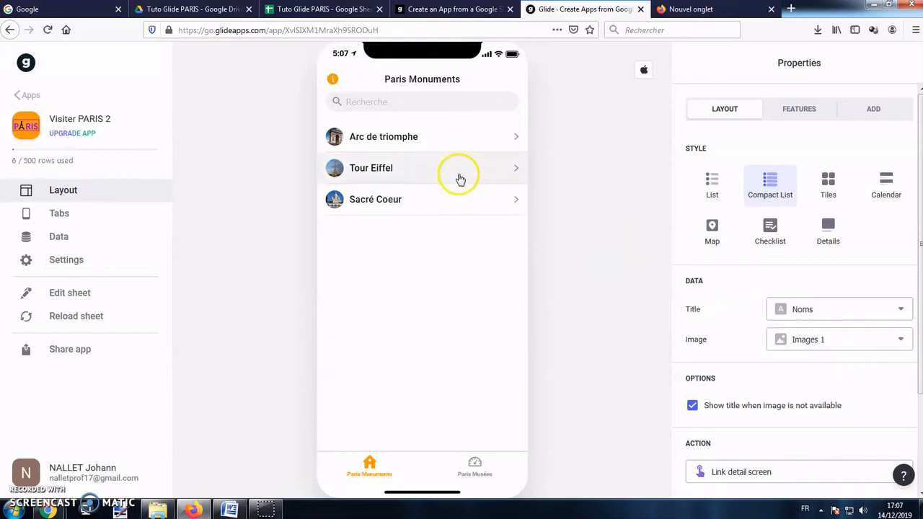
Open the Arc de triomphe detail screen and set the Details source of its Title component to empty.
click(437, 139)
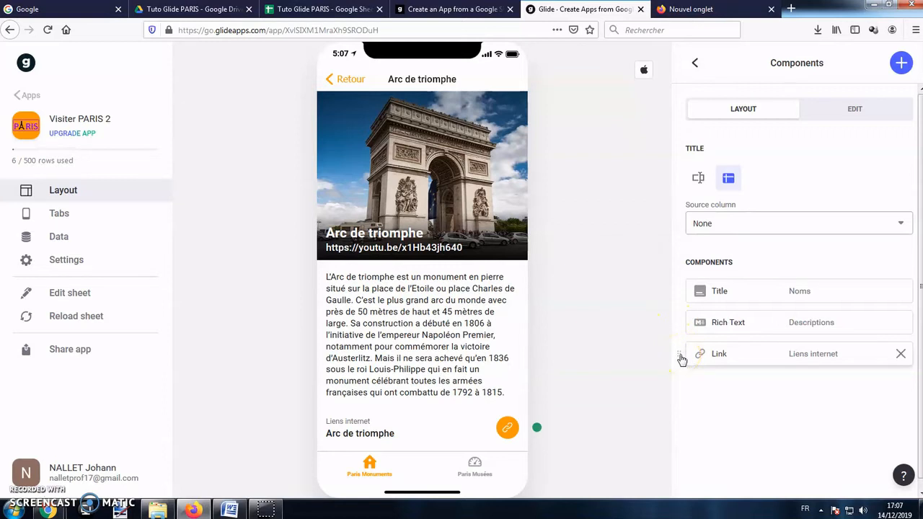
click(716, 293)
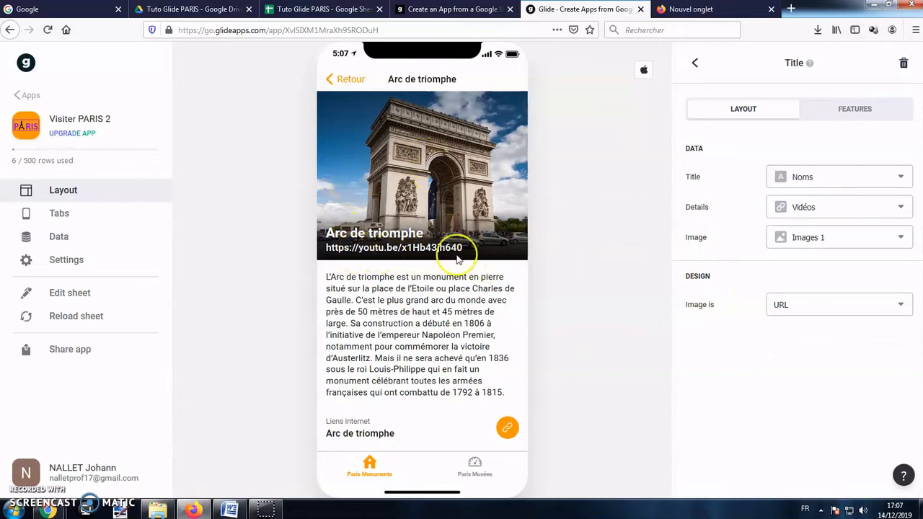
click(843, 212)
click(828, 240)
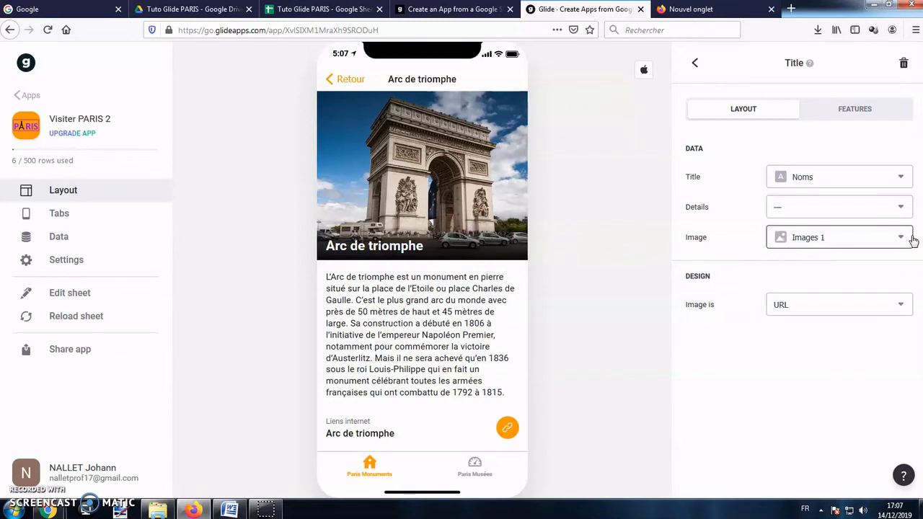
Try the Title component without an image source, restore Images 1, and return to the component list.
click(811, 238)
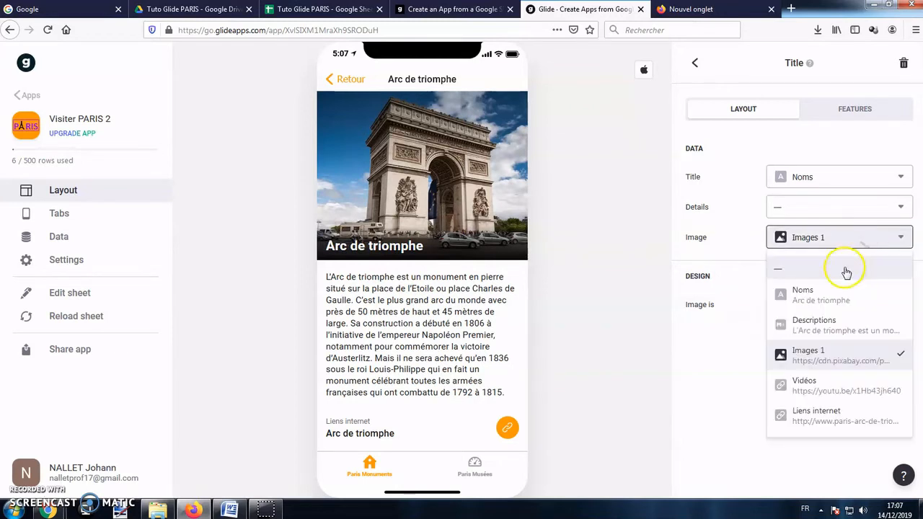
click(843, 269)
click(835, 243)
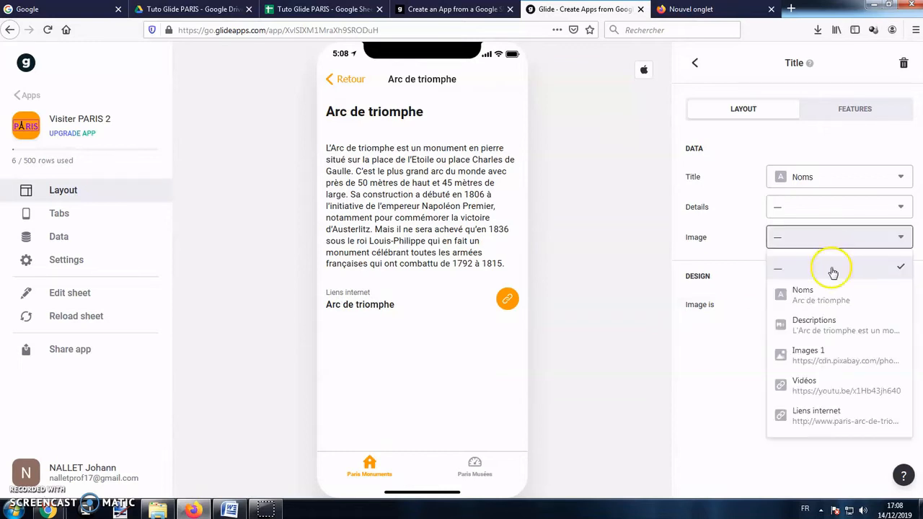
click(816, 356)
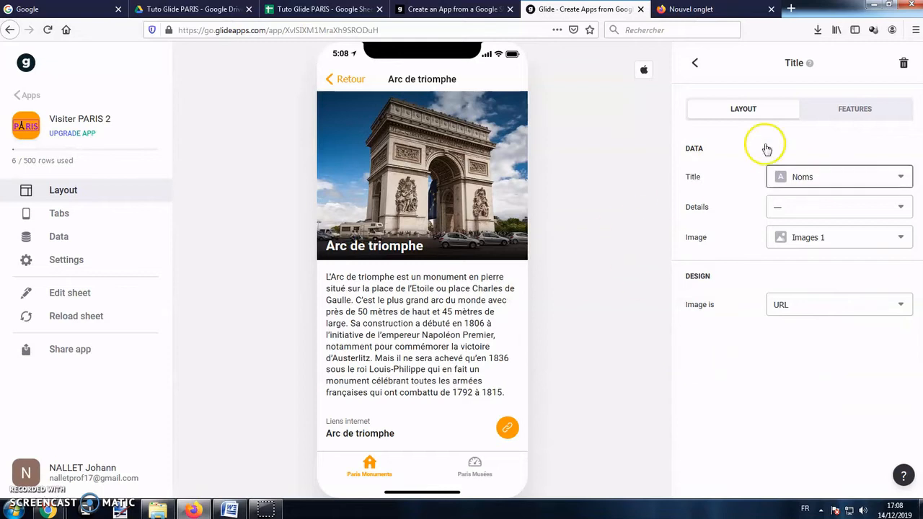
click(690, 68)
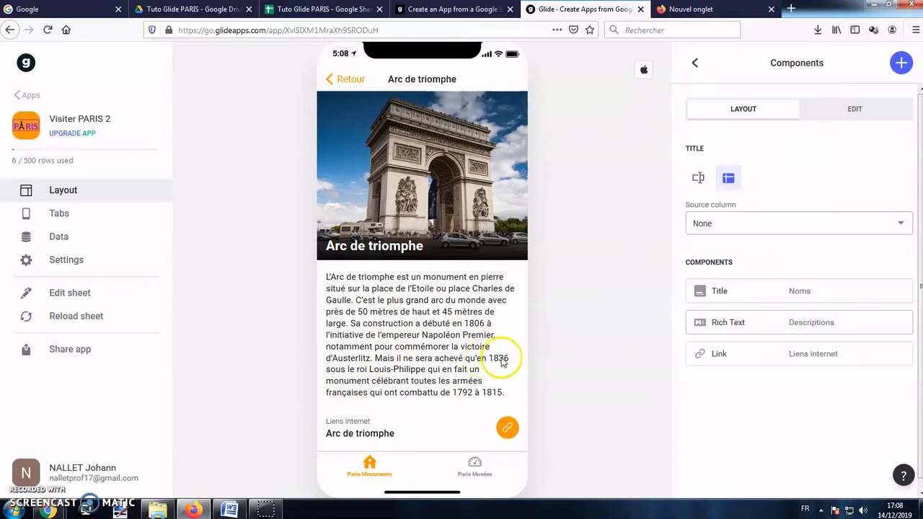
Try Noms as the Rich Text component's source column, compare it with the Google Sheet, and restore Descriptions.
click(737, 322)
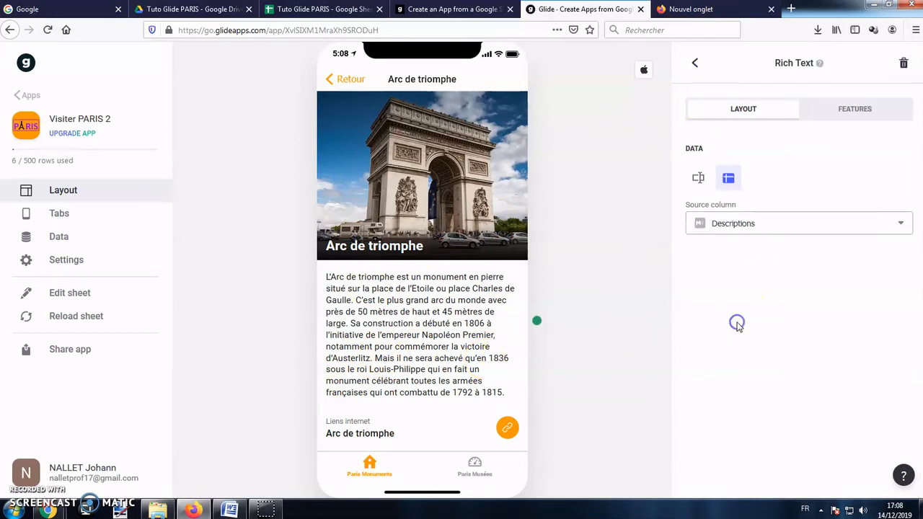
click(787, 223)
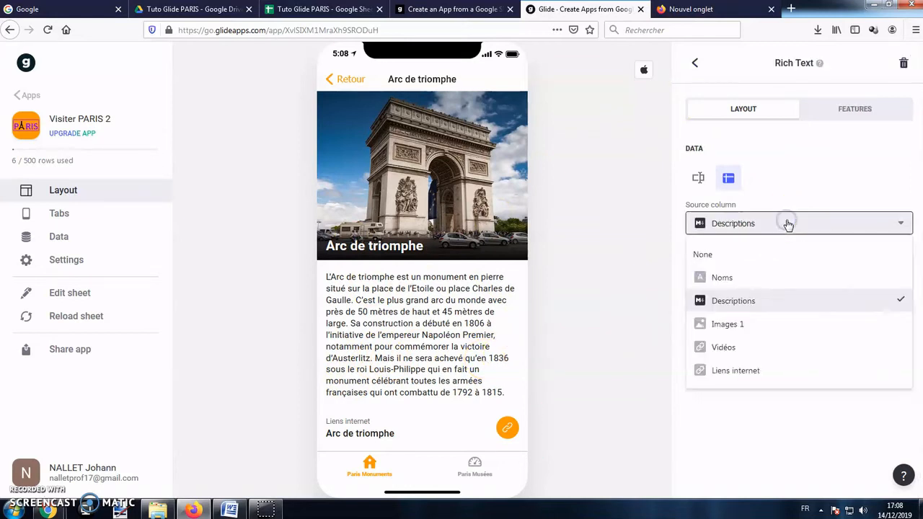
click(752, 278)
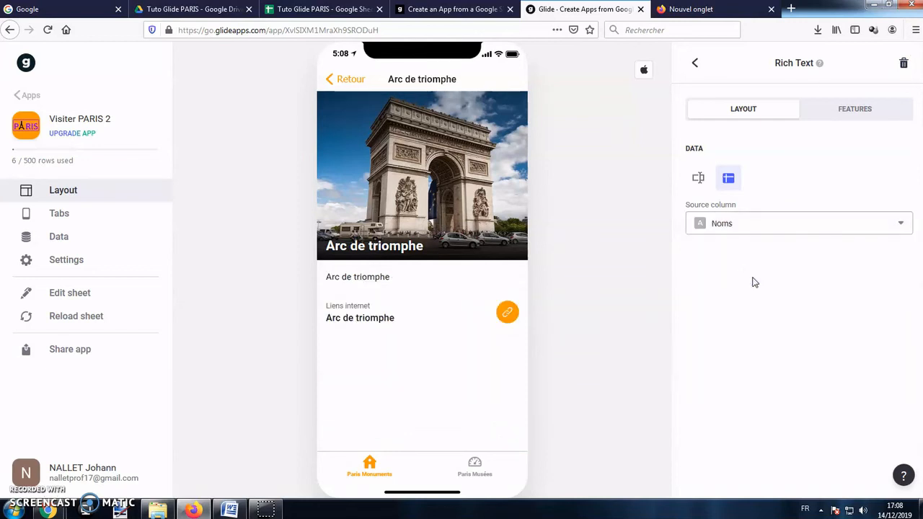
click(303, 10)
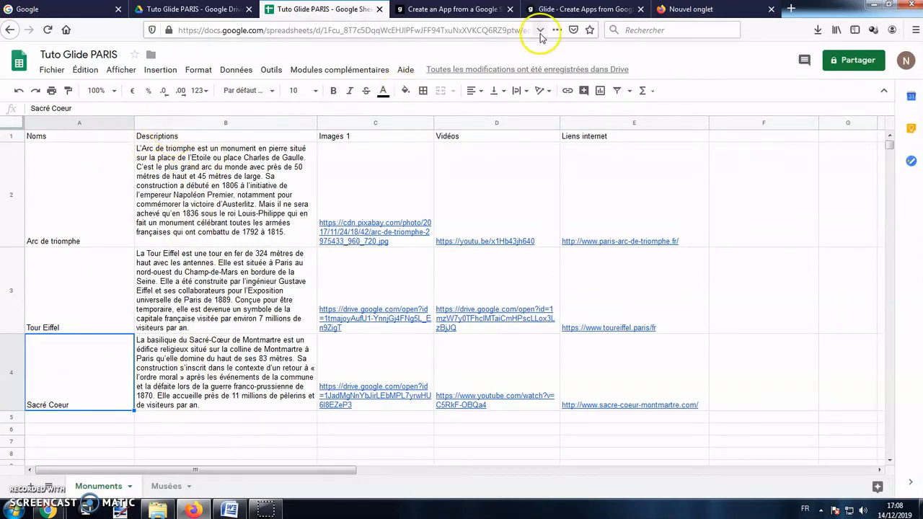
click(561, 10)
click(730, 224)
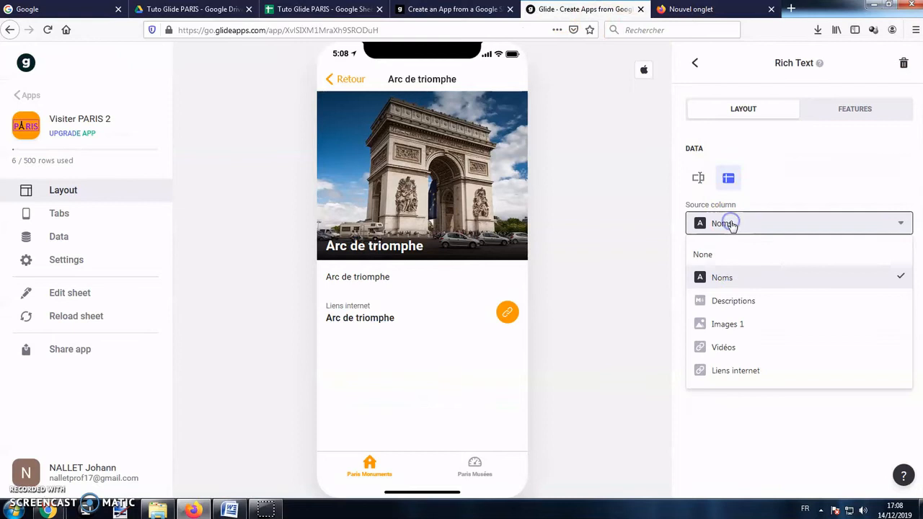
click(743, 298)
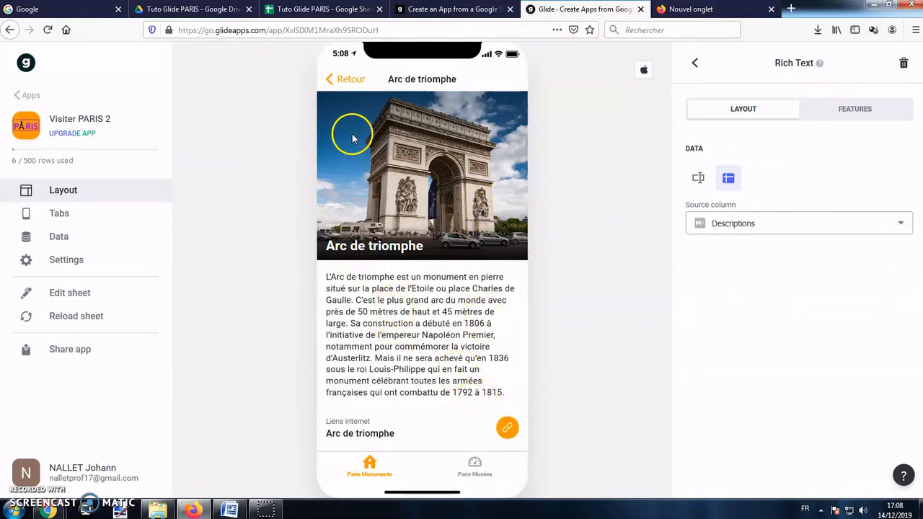
Preview the Tour Eiffel and Sacré Coeur detail screens, review their components, and return to the monuments list.
click(352, 82)
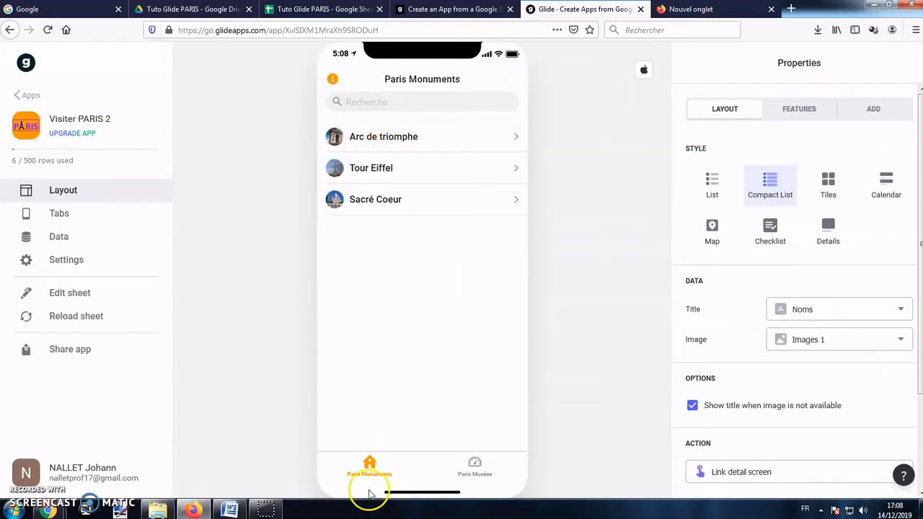
click(408, 166)
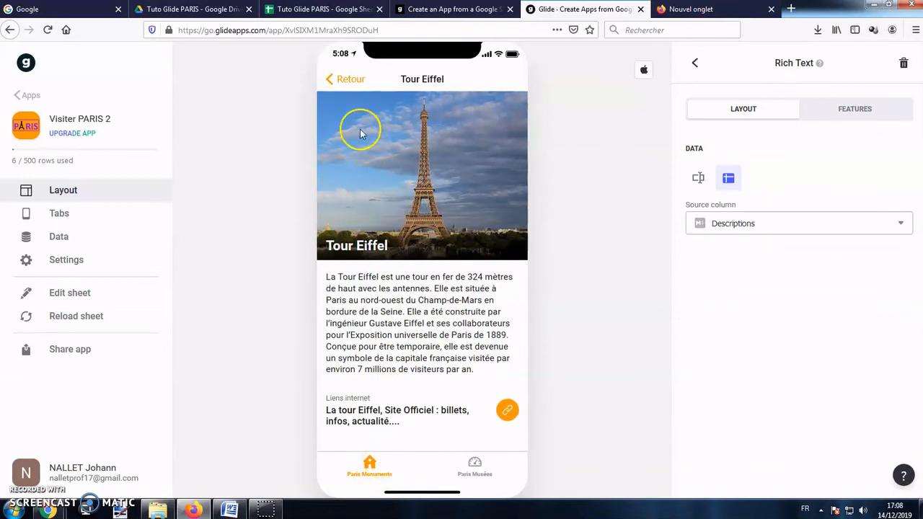
click(347, 79)
click(375, 205)
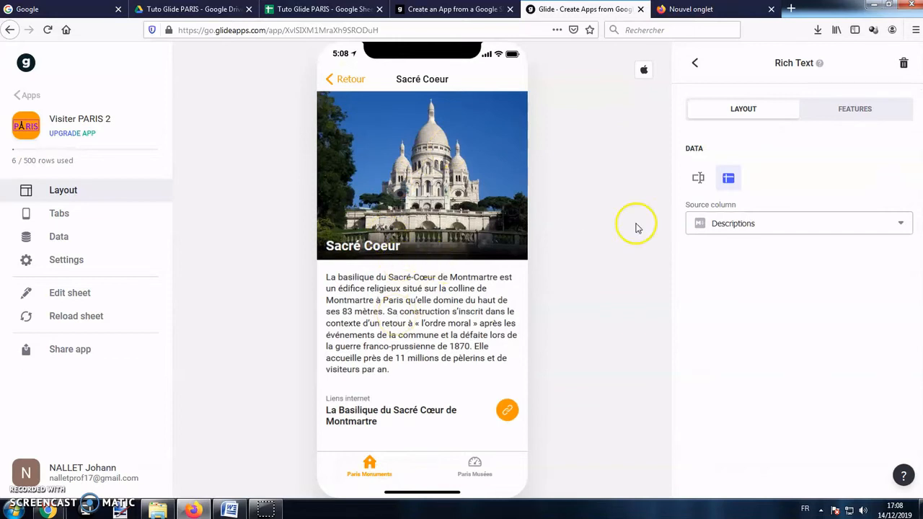
click(695, 64)
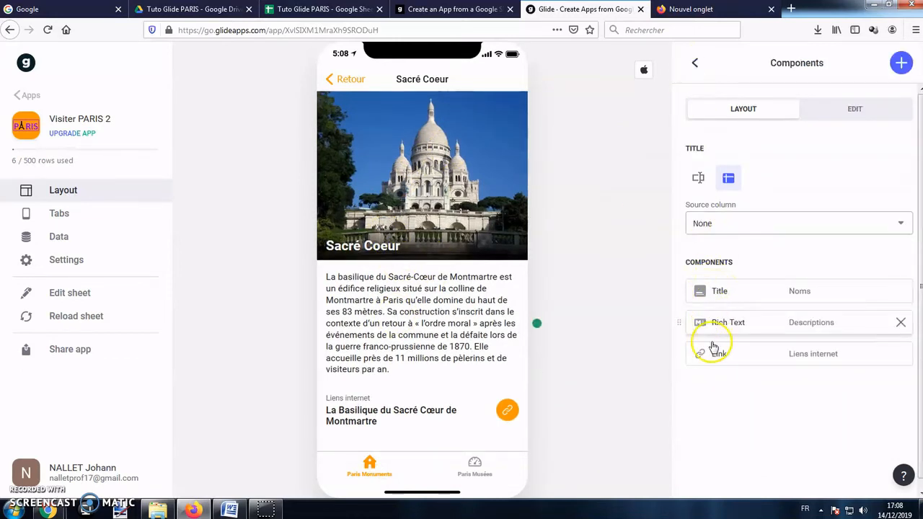
click(694, 64)
Compare the Arc de triomphe detail screen with the Monuments Google Sheet columns and return to the monuments list.
click(424, 137)
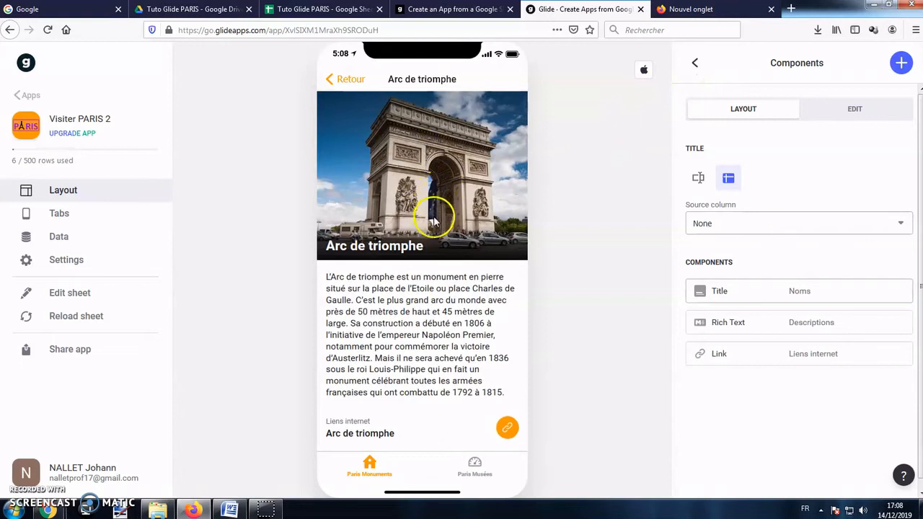
click(294, 10)
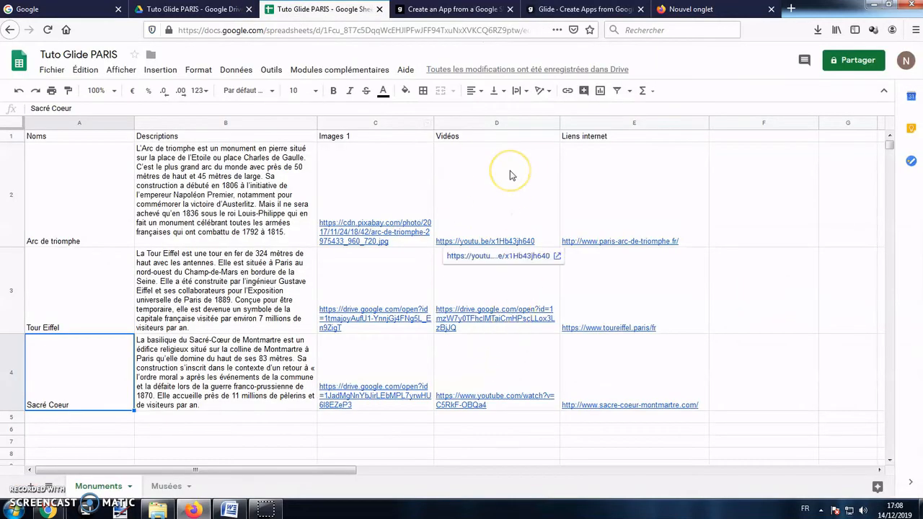
click(570, 10)
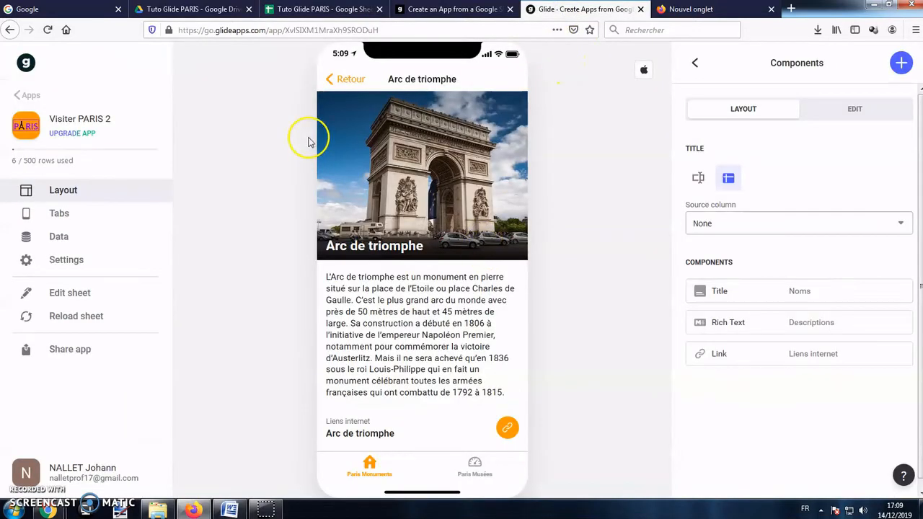
click(345, 78)
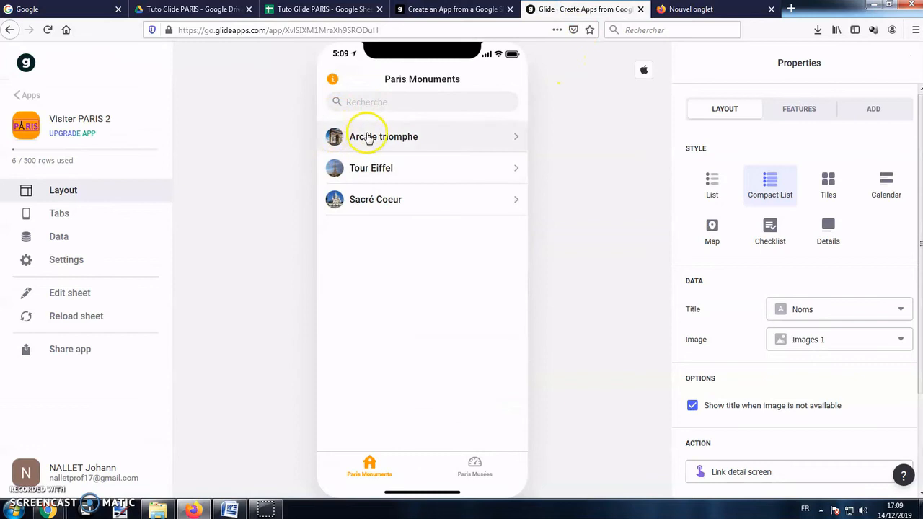
Add a Video component to the Arc de triomphe detail screen.
click(455, 141)
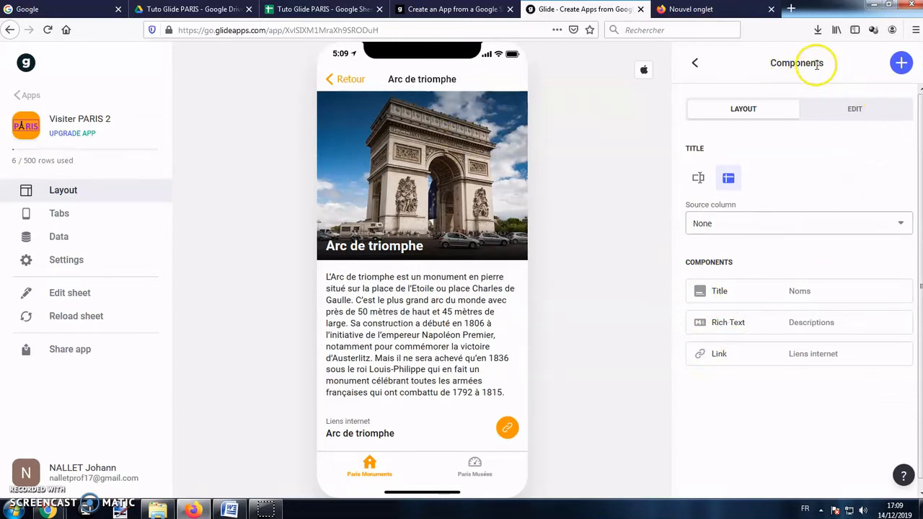
click(901, 64)
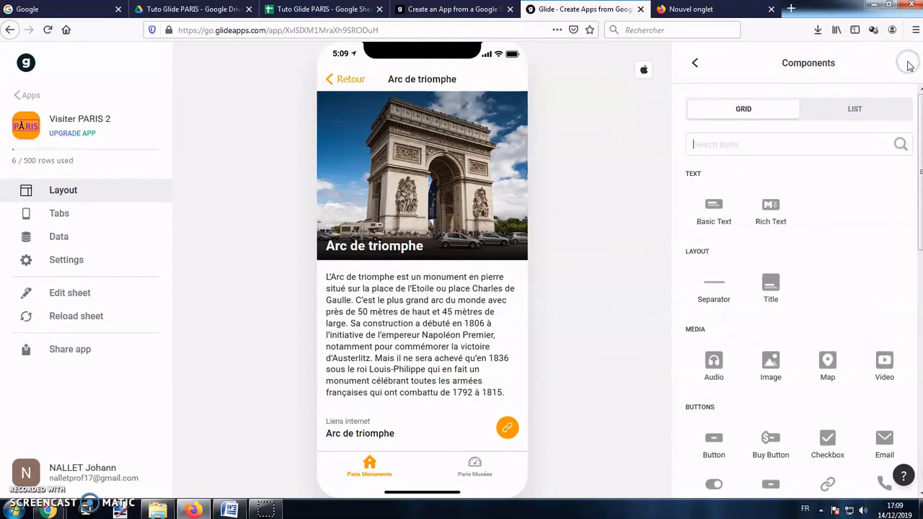
scroll(825, 245, down, 10)
scroll(837, 285, up, 8)
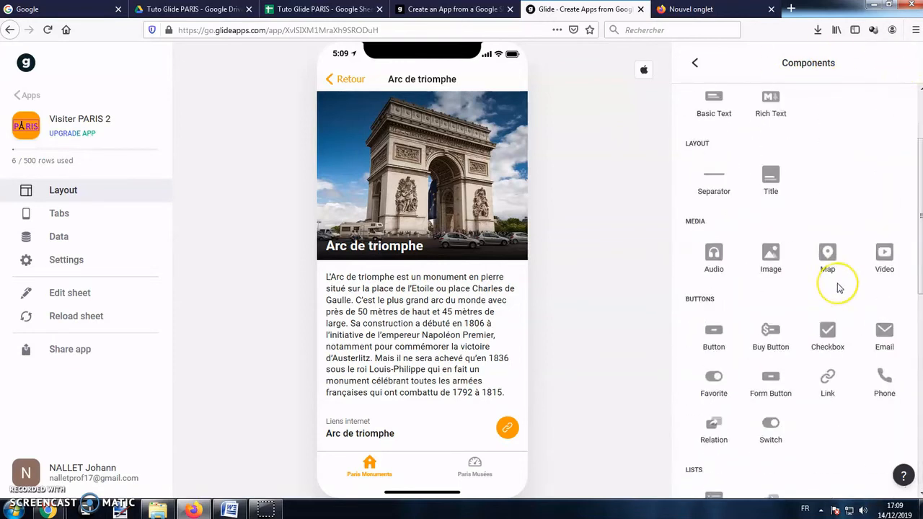
scroll(833, 281, down, 2)
scroll(831, 275, up, 2)
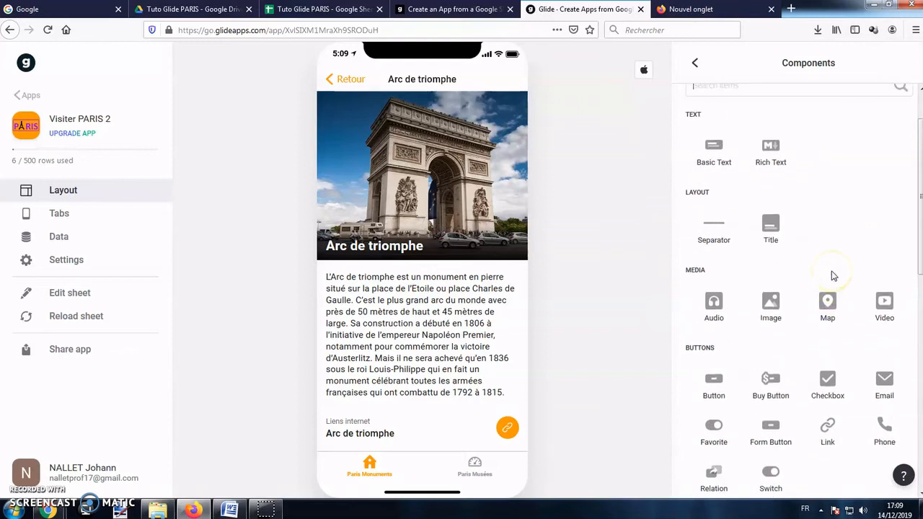
scroll(832, 275, down, 3)
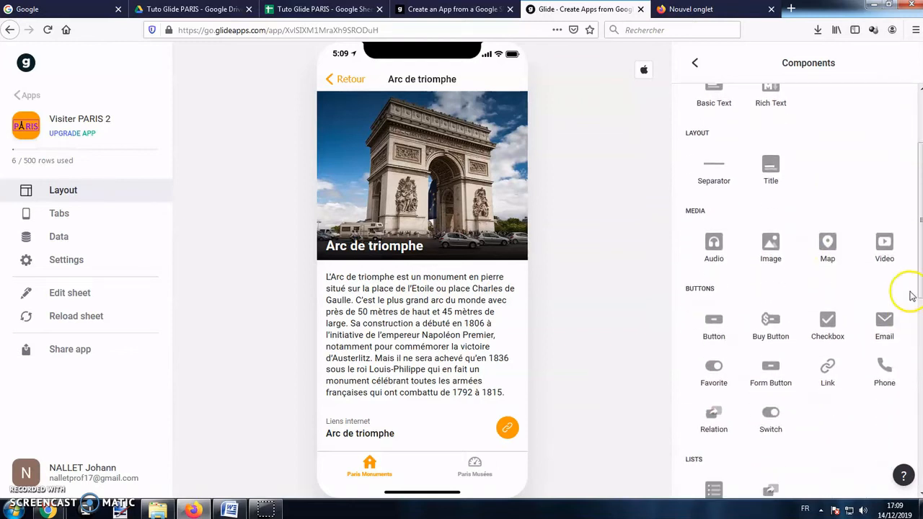
click(894, 244)
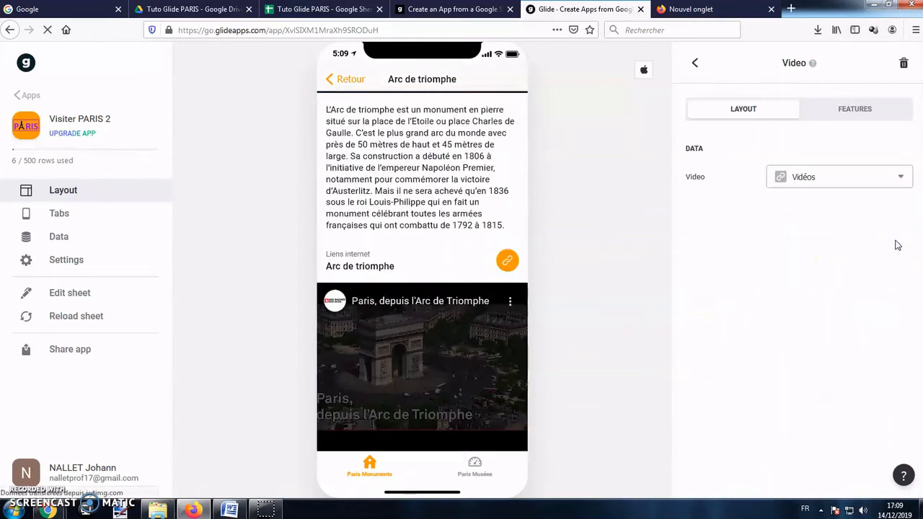
Check the Vidéos column in the Google Sheet and select Vidéos as the Video component's source.
click(879, 183)
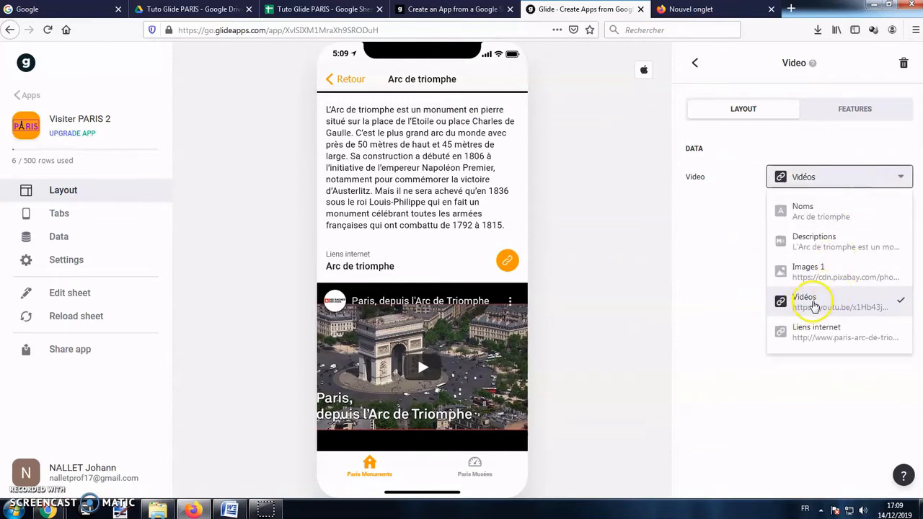
click(324, 8)
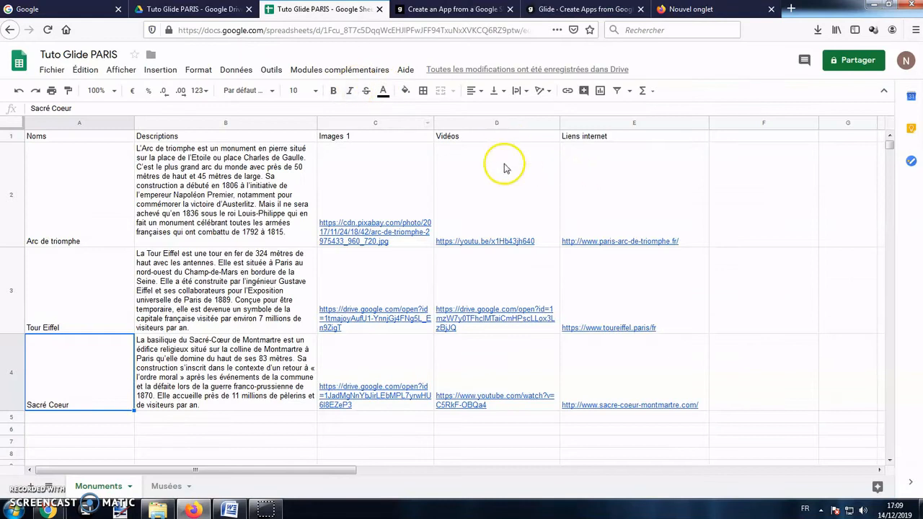
click(566, 9)
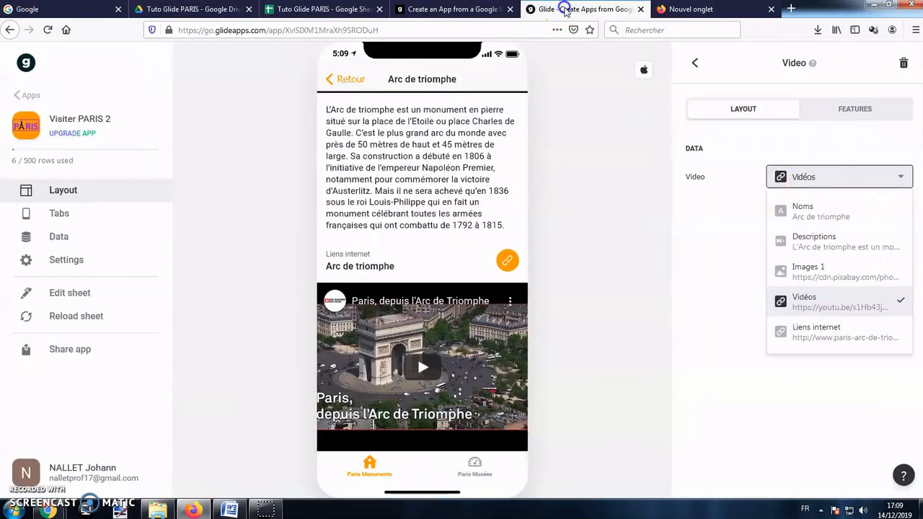
click(819, 299)
Play and pause the Arc de triomphe video in the preview, and return to the component list.
scroll(440, 185, down, 3)
click(437, 369)
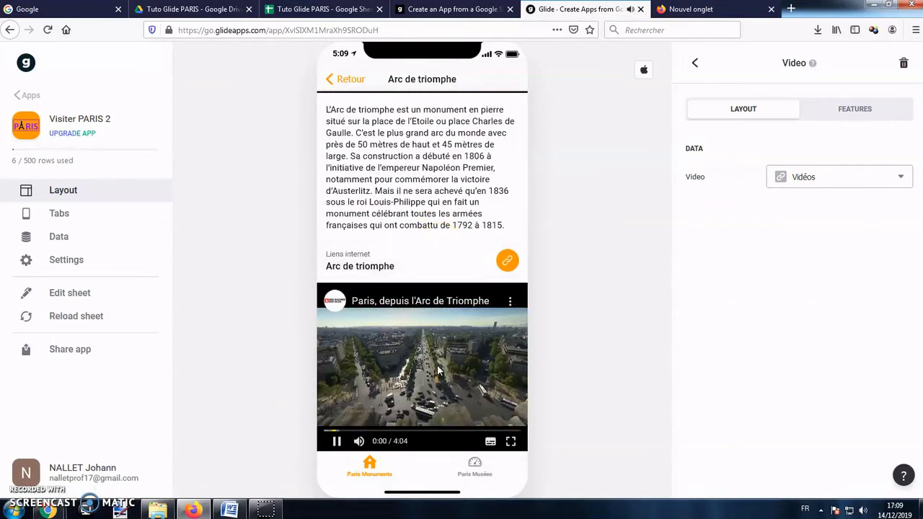
click(336, 440)
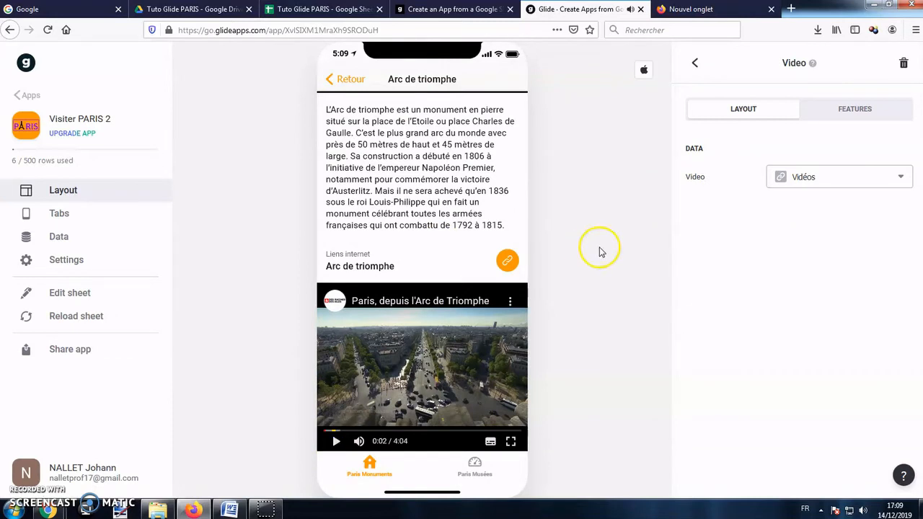
click(695, 68)
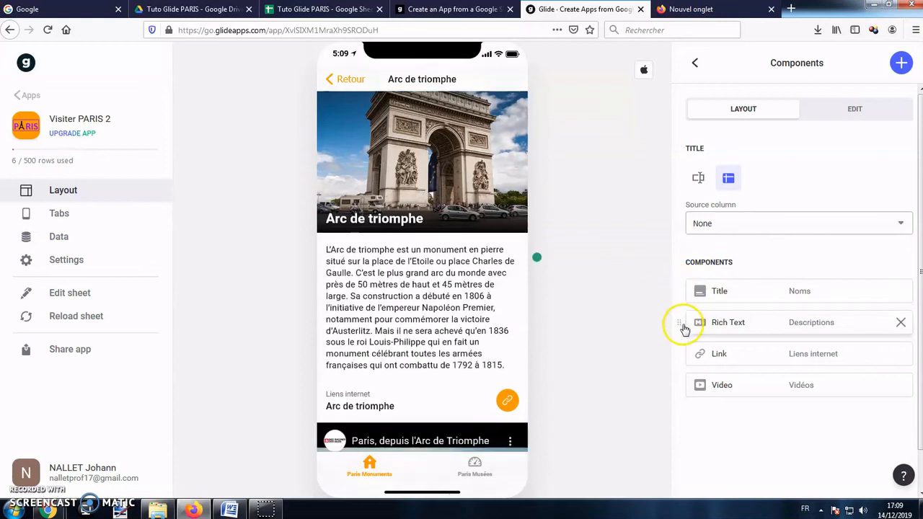
scroll(683, 332, down, 1)
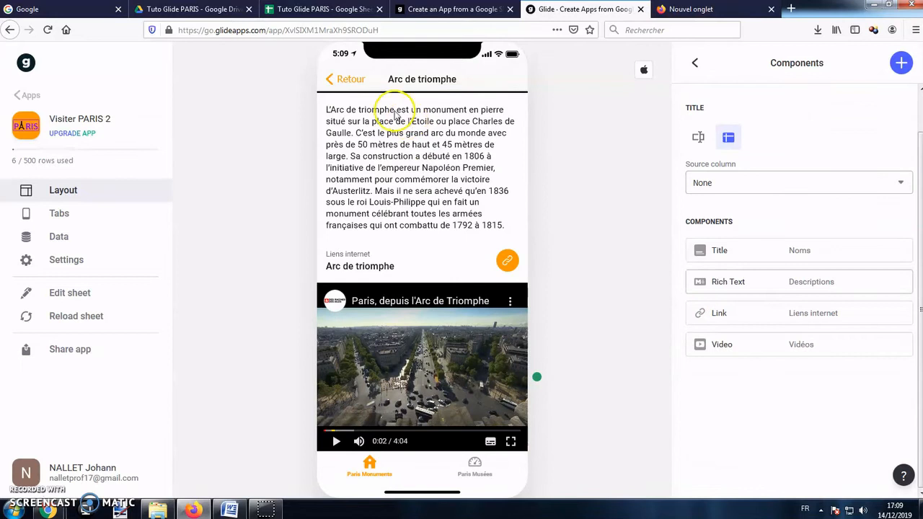
Preview the Video component on the Tour Eiffel and Sacré Coeur detail screens.
click(339, 79)
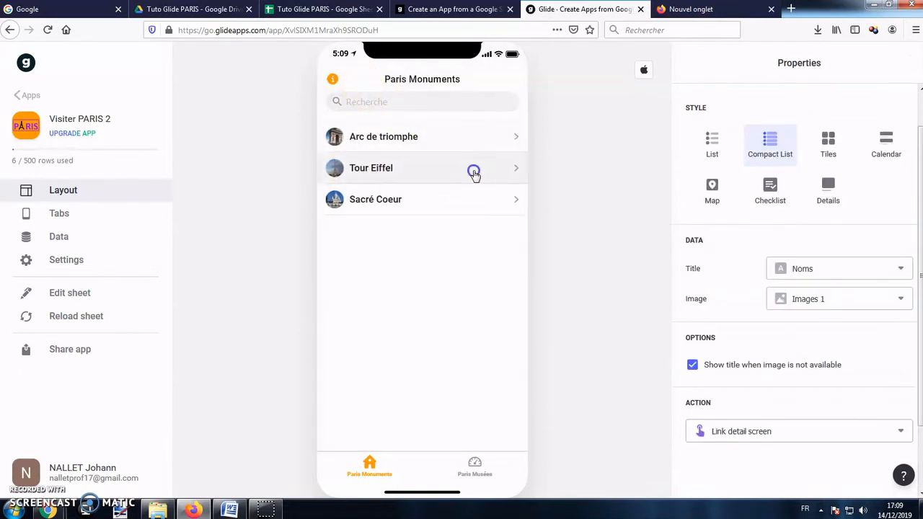
click(474, 176)
scroll(479, 275, down, 3)
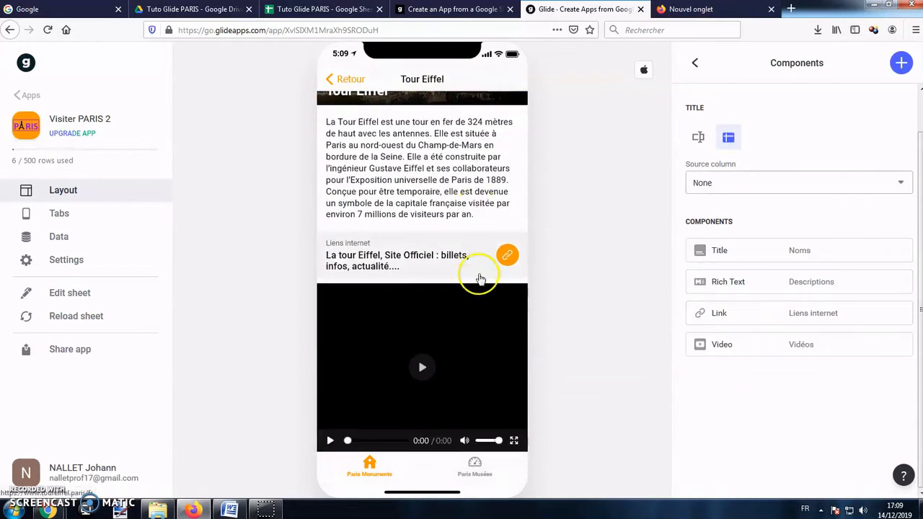
click(336, 79)
click(424, 210)
scroll(429, 337, down, 3)
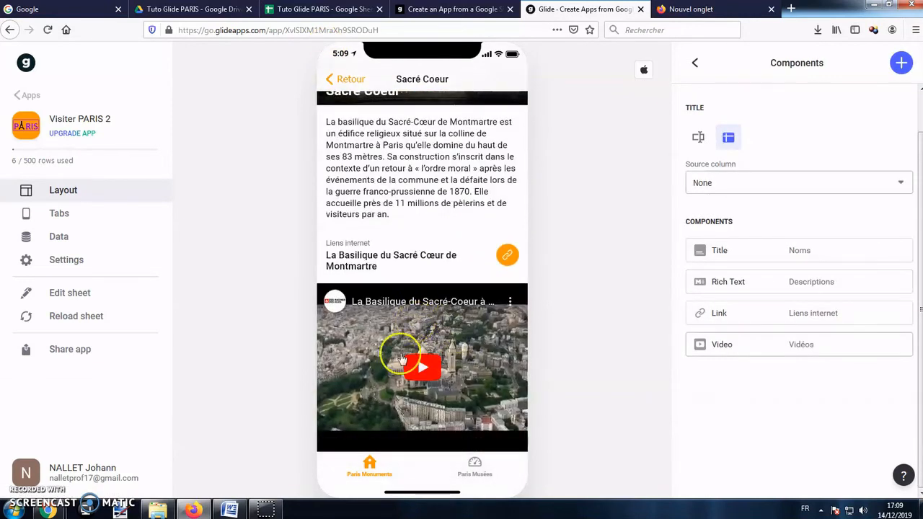
scroll(403, 180, up, 3)
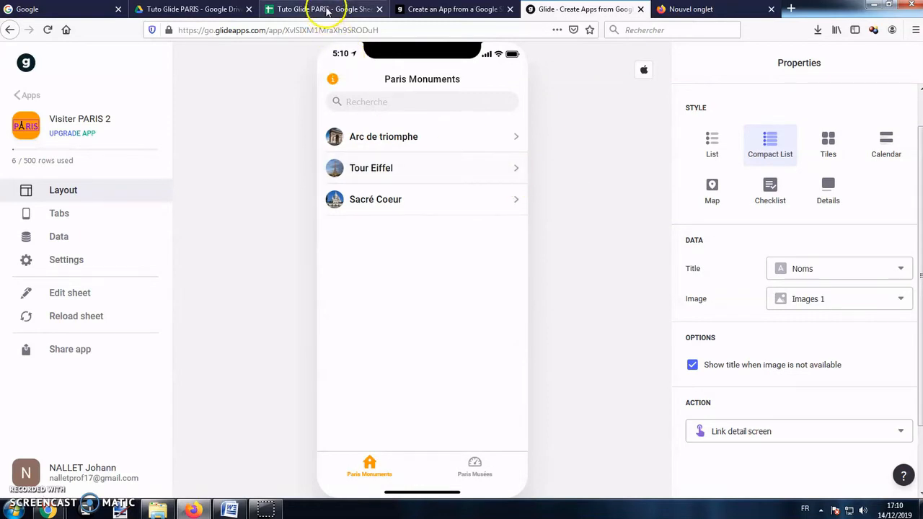
Compare the Google Sheet's columns with the full Arc de triomphe detail screen and return to the monuments list.
click(296, 9)
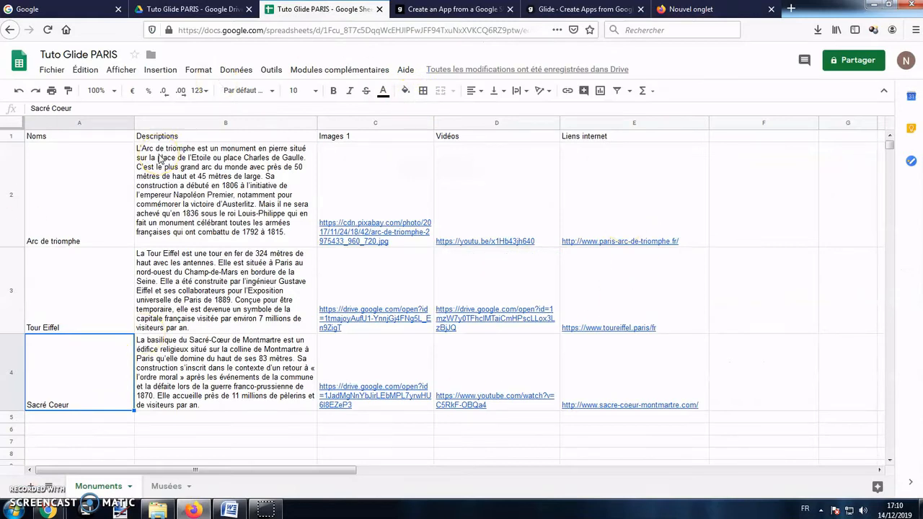
click(546, 11)
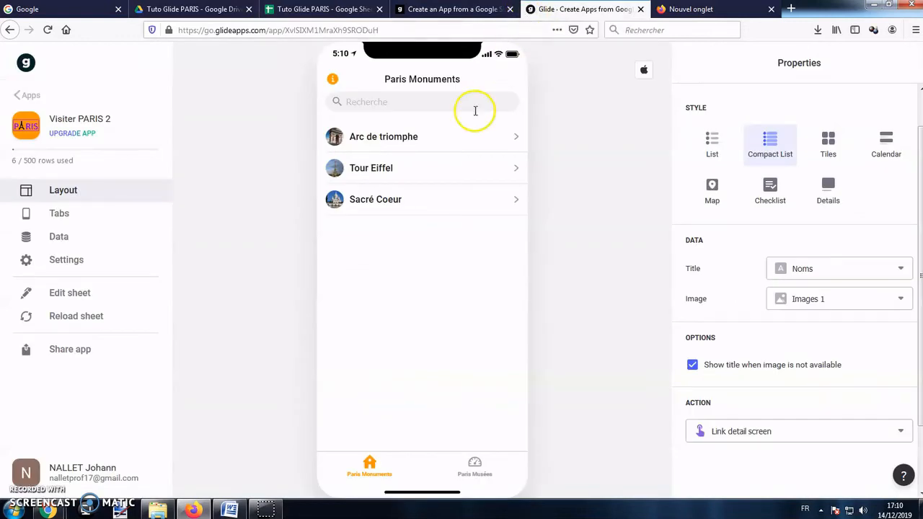
click(469, 138)
scroll(437, 180, down, 3)
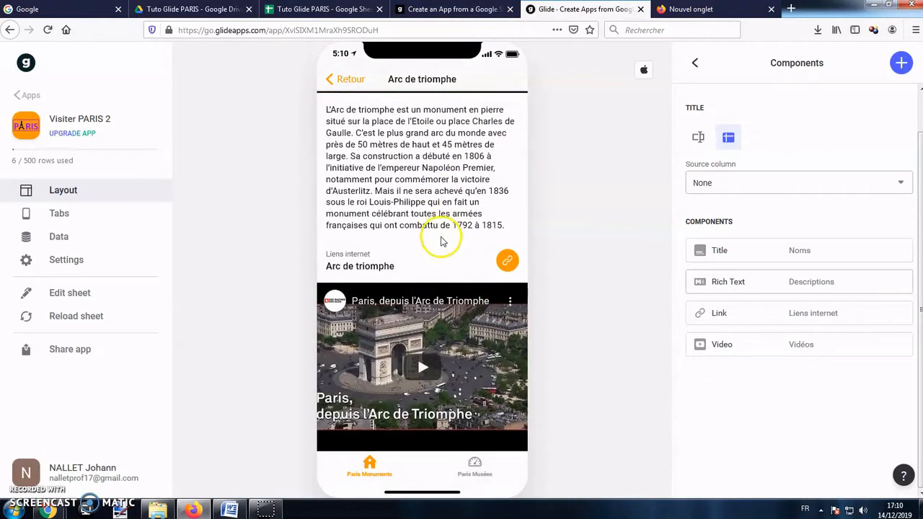
scroll(462, 173, up, 3)
scroll(467, 177, down, 3)
scroll(454, 159, up, 3)
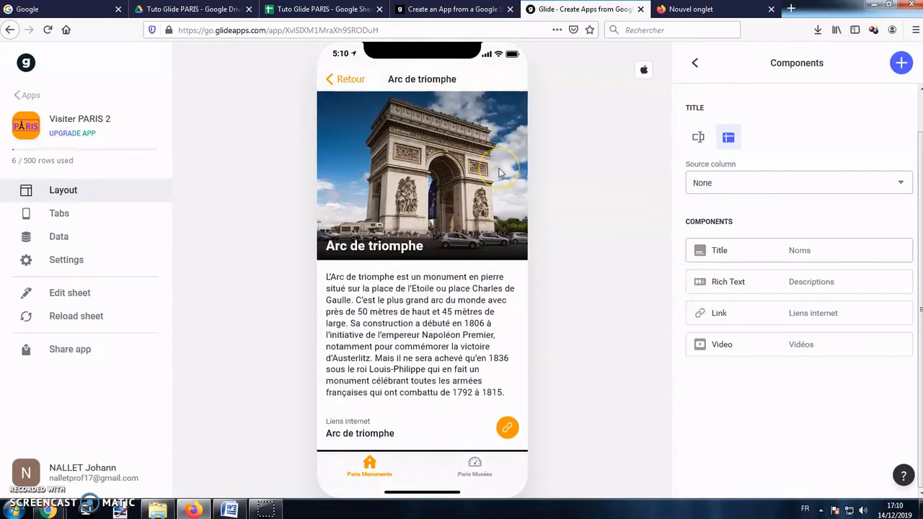
click(344, 81)
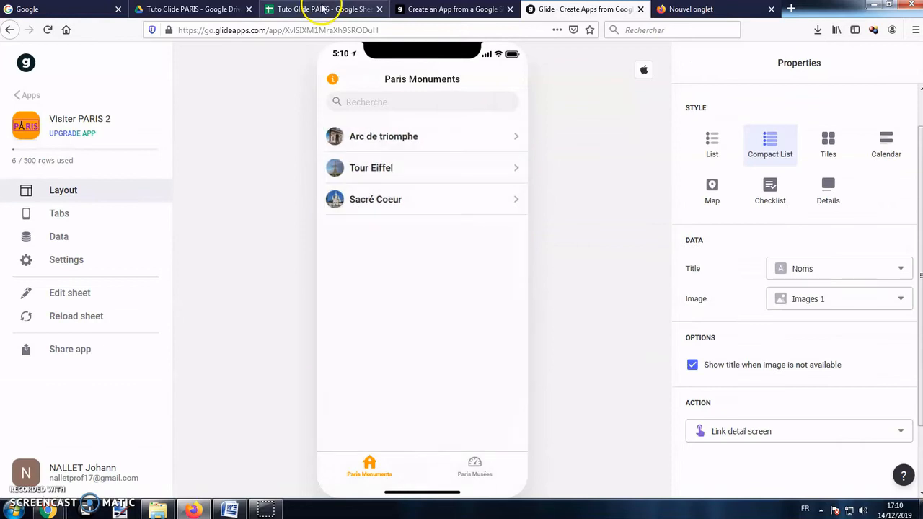
Add an "Images 2 (nuit)" column in column F of the Monuments sheet, with a night image link for each monument.
click(323, 10)
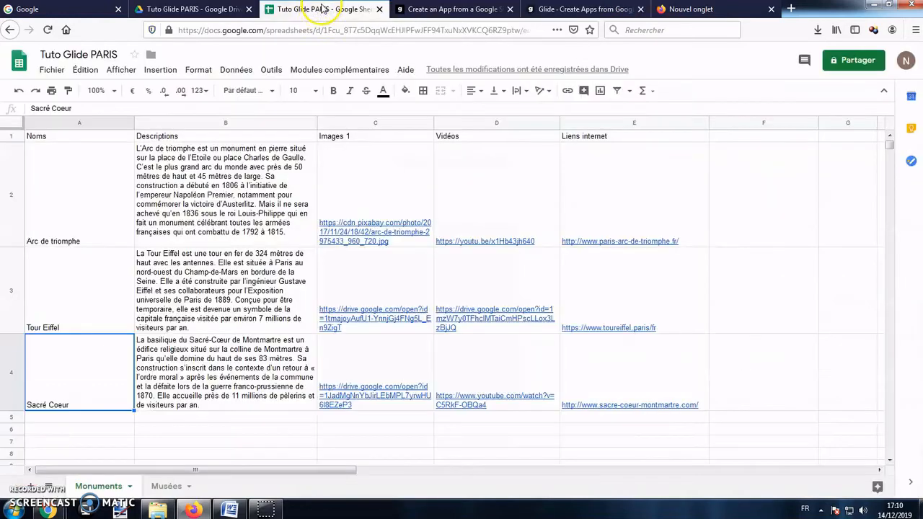
double_click(723, 140)
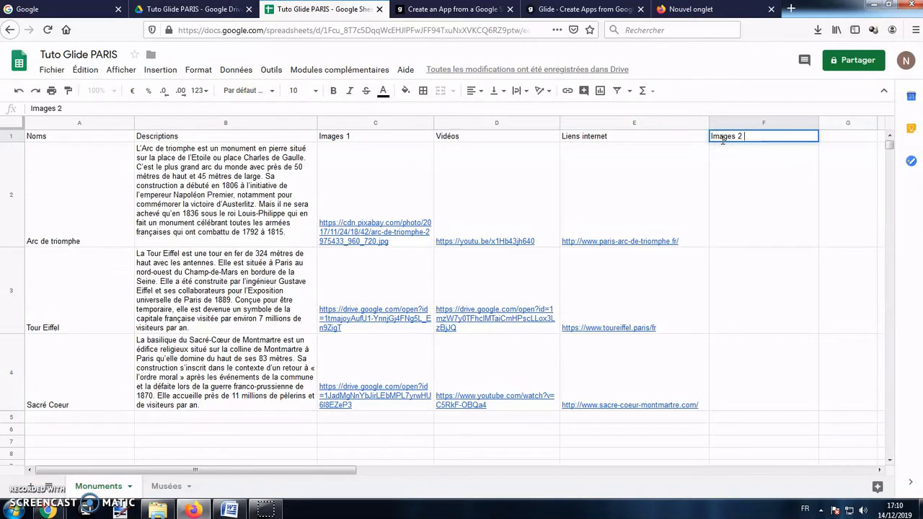
click(816, 216)
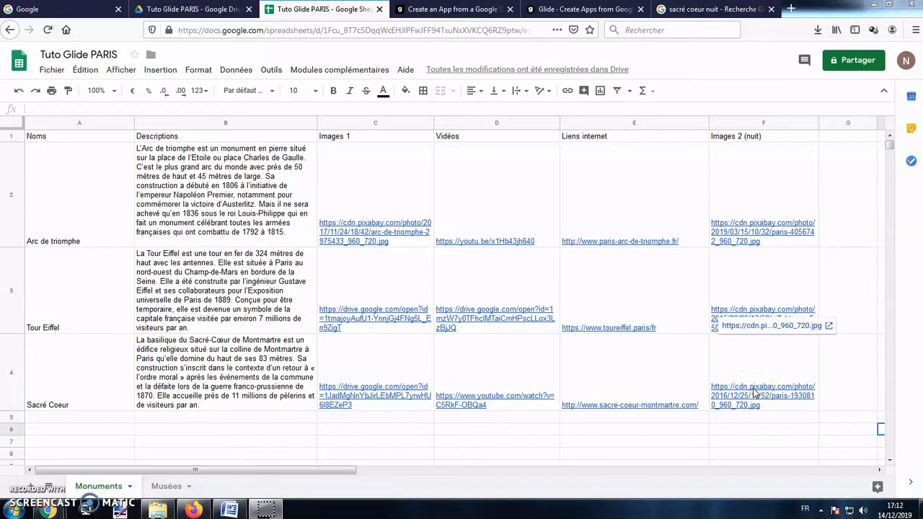
Review the Sacré Coeur detail screen in Glide from image to video and return to the monuments list.
click(577, 9)
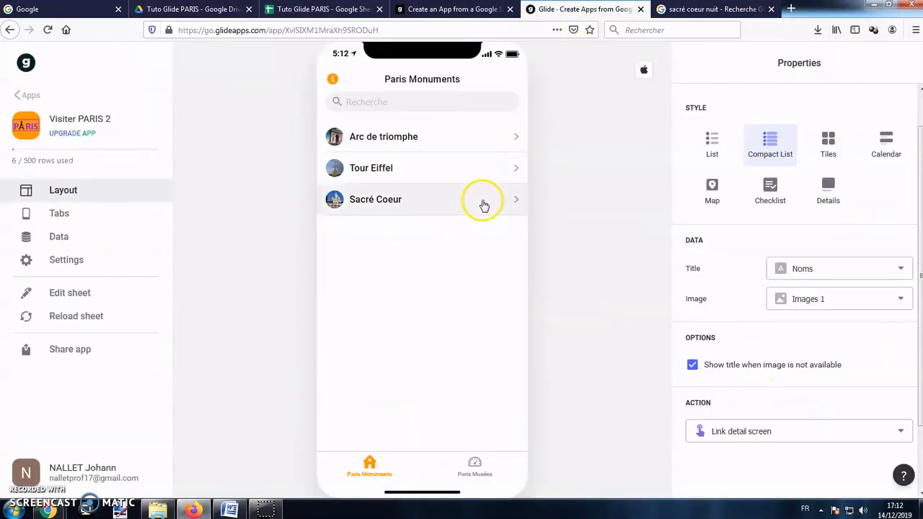
click(451, 206)
scroll(468, 245, down, 4)
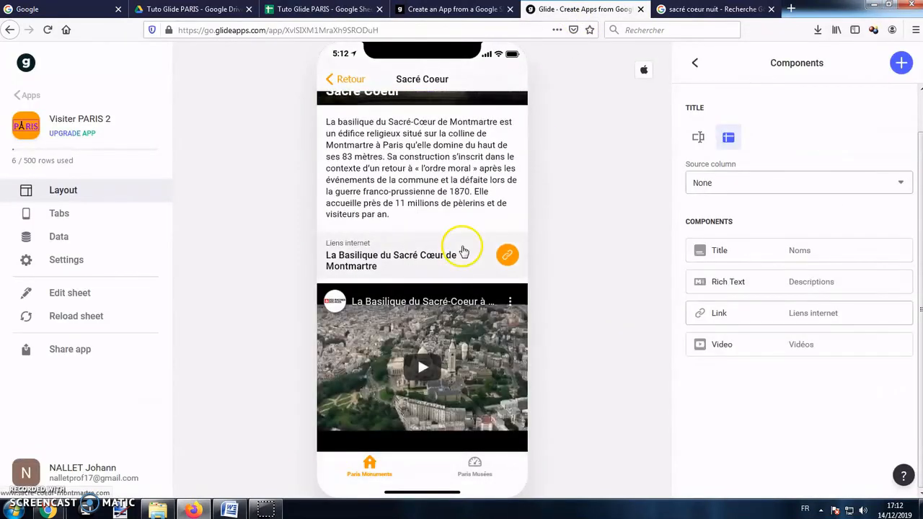
scroll(463, 250, up, 4)
click(351, 79)
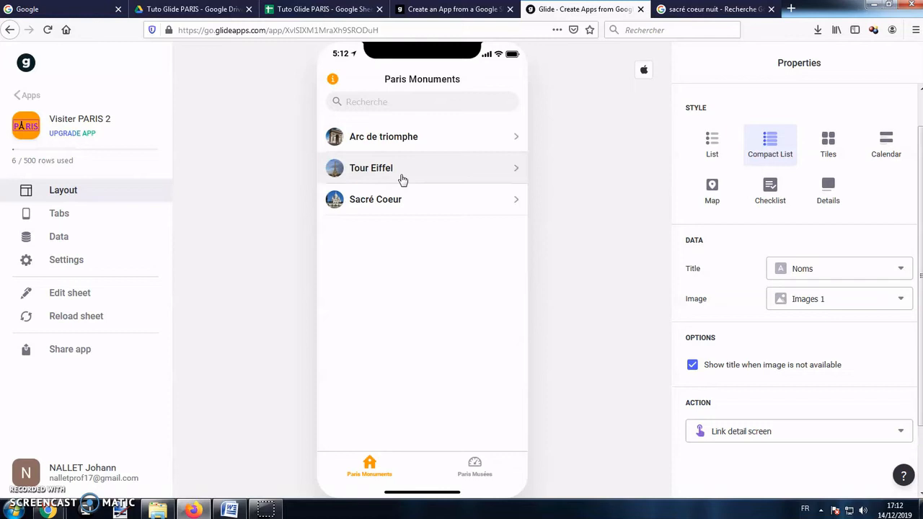
Remove the trailing blank line from the Arc de triomphe description in the Monuments Google Sheet.
click(306, 11)
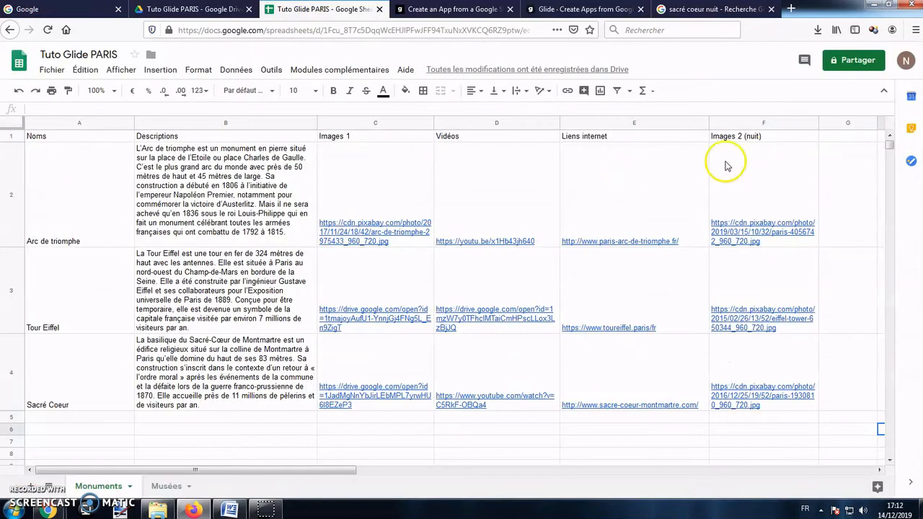
double_click(285, 229)
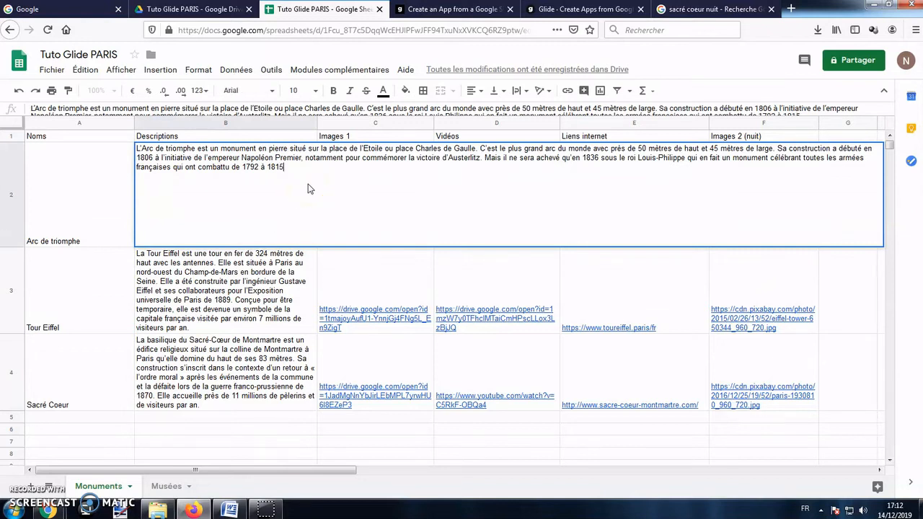
click(532, 436)
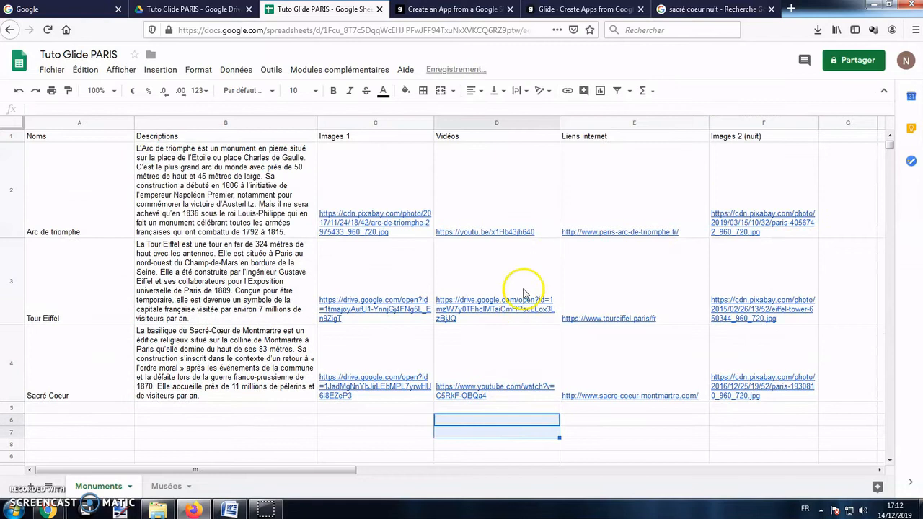
Switch to Glide and add an Image component to the Arc de triomphe detail screen below the video.
click(574, 11)
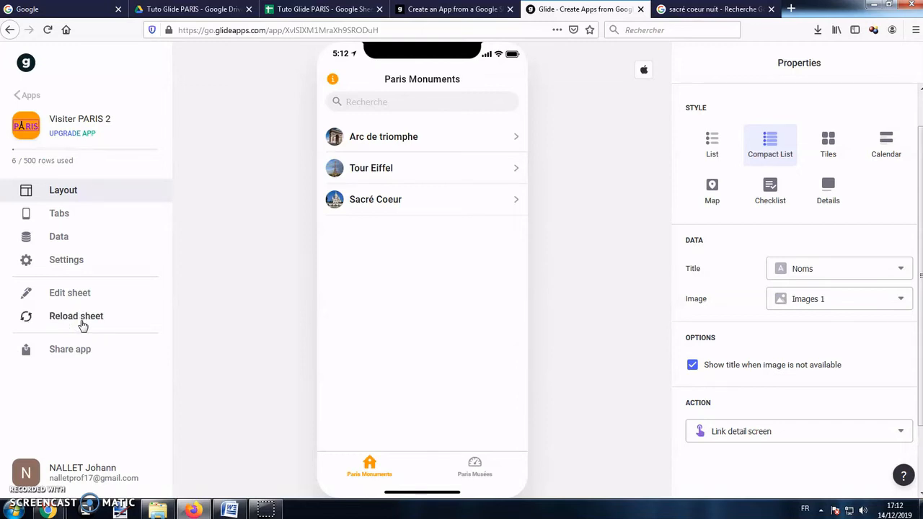
click(367, 10)
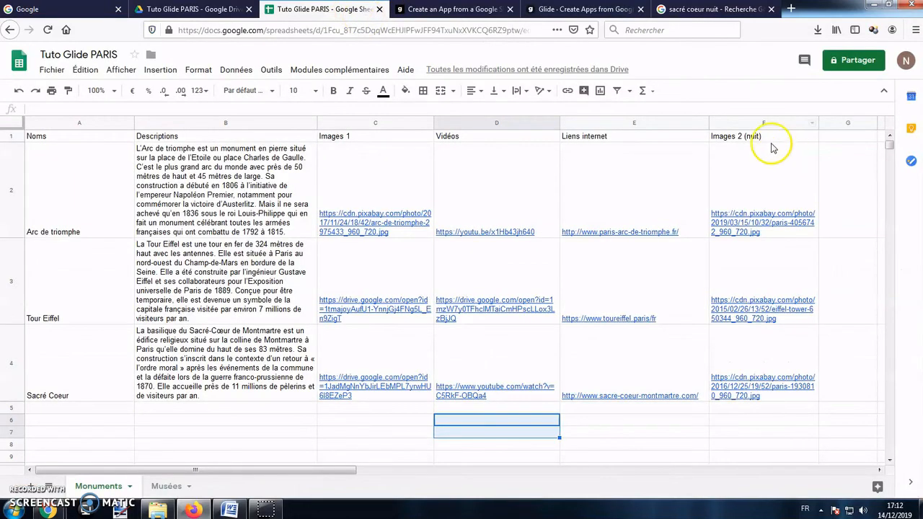
click(566, 10)
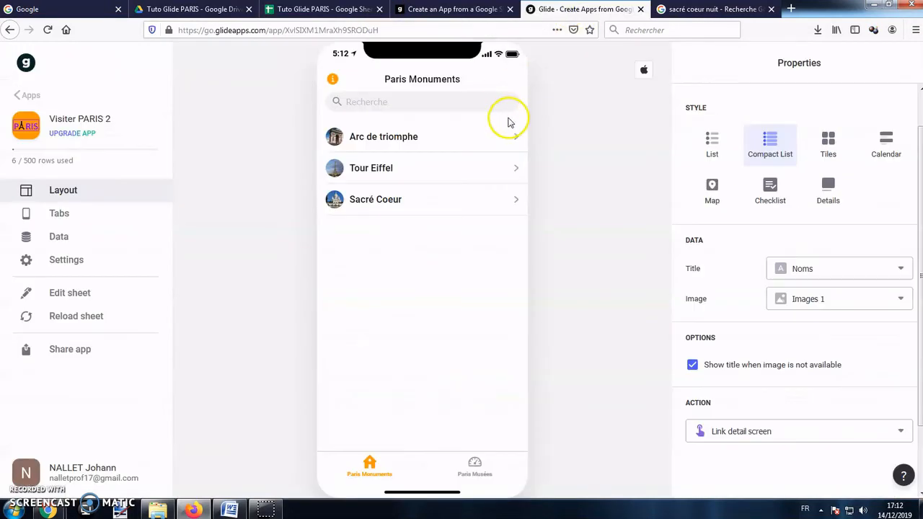
click(491, 144)
scroll(418, 212, down, 5)
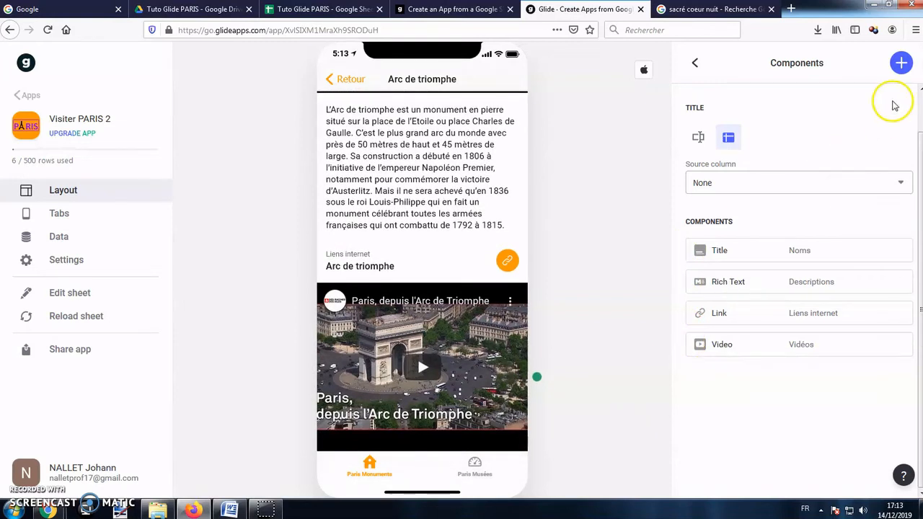
click(903, 63)
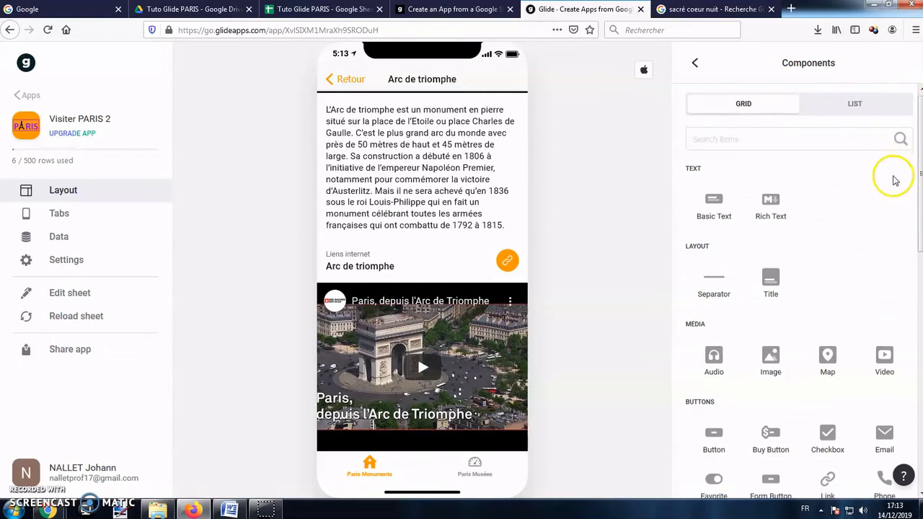
scroll(794, 310, down, 1)
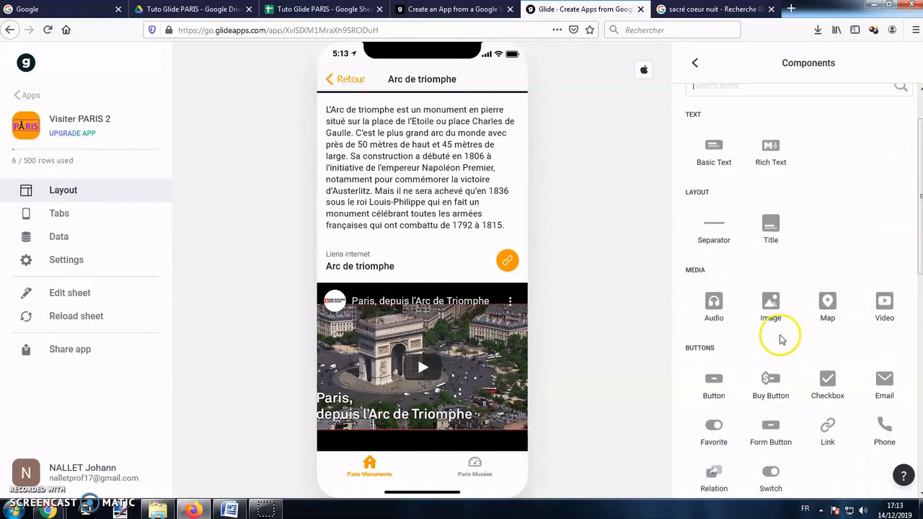
click(761, 300)
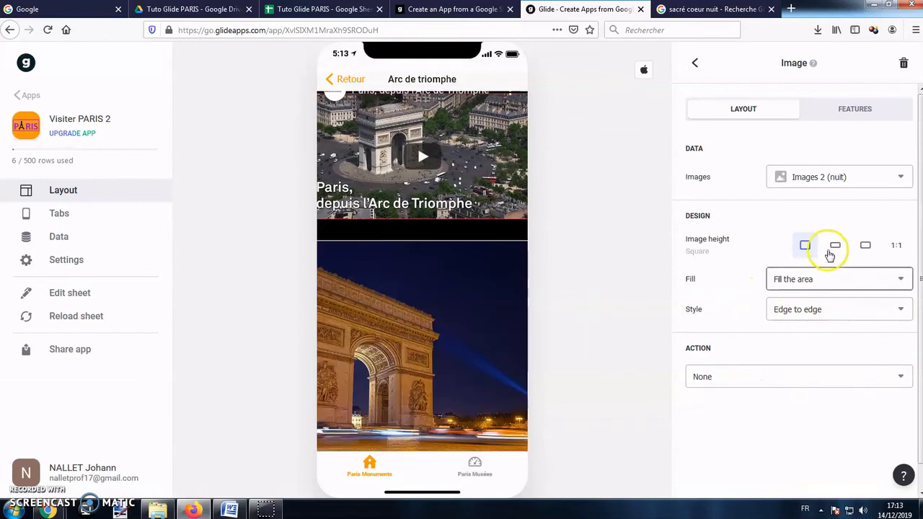
Try Images 1 as the new image component's source, comparing it with the sheet and the image heading the detail screen.
click(805, 178)
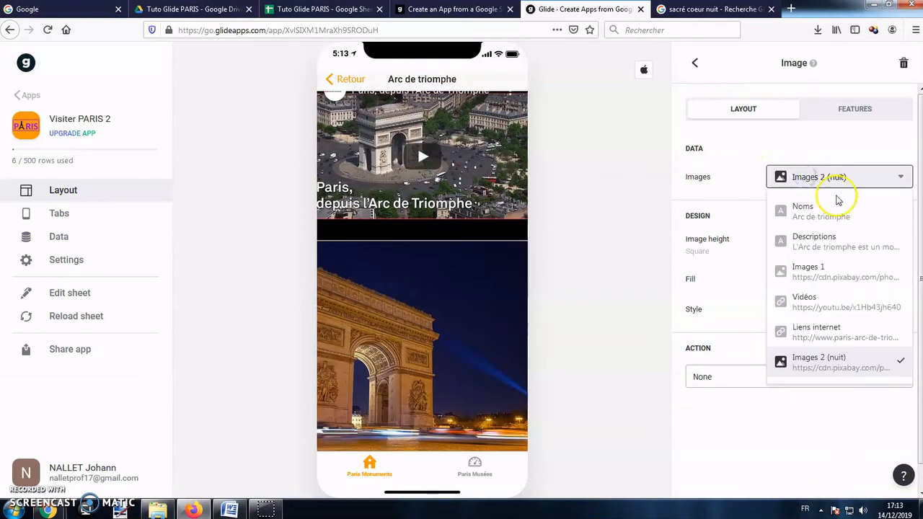
click(851, 270)
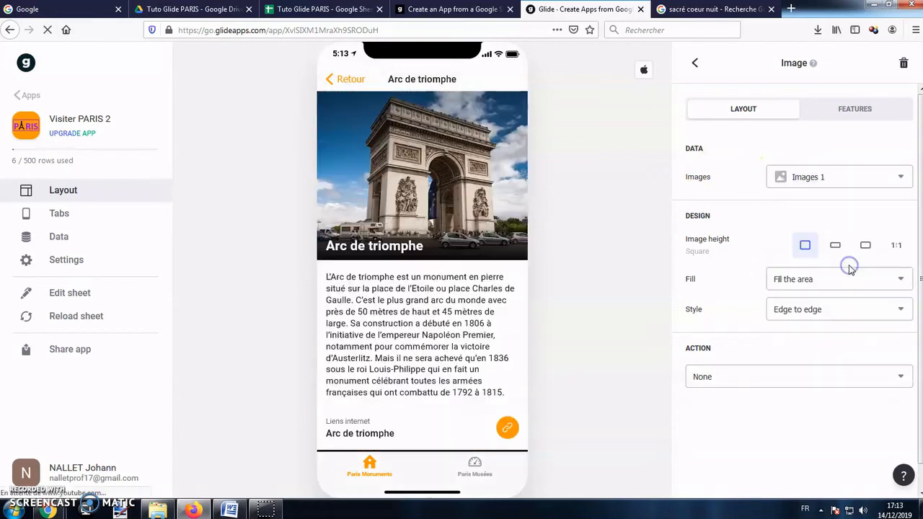
click(298, 9)
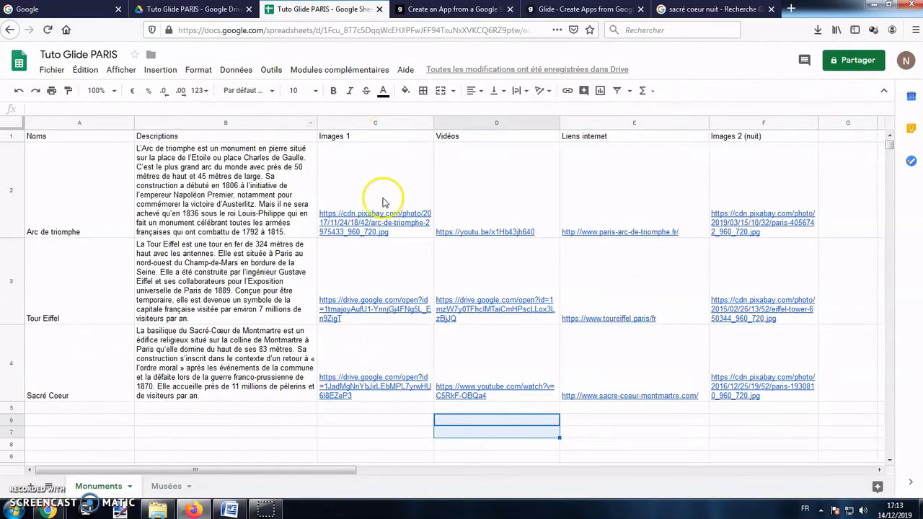
click(569, 9)
scroll(411, 209, down, 5)
scroll(412, 209, down, 3)
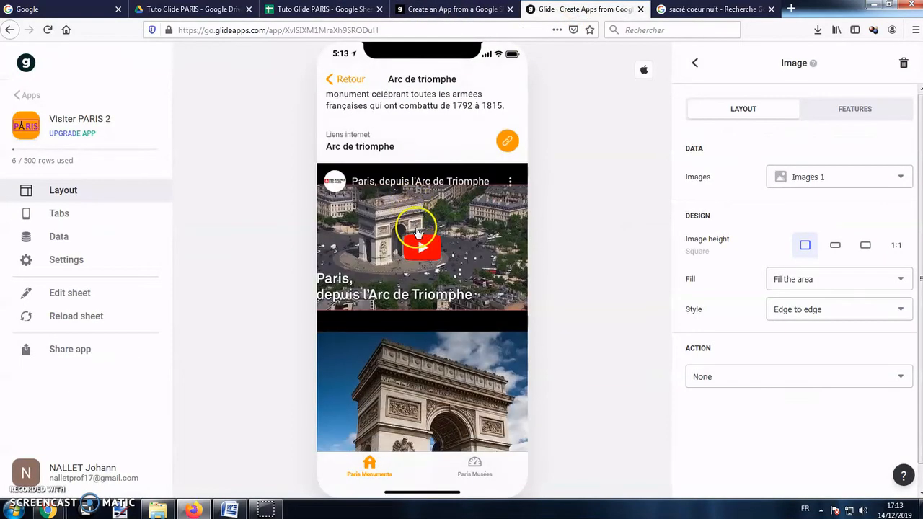
scroll(417, 234, up, 6)
scroll(418, 235, down, 6)
scroll(417, 234, up, 5)
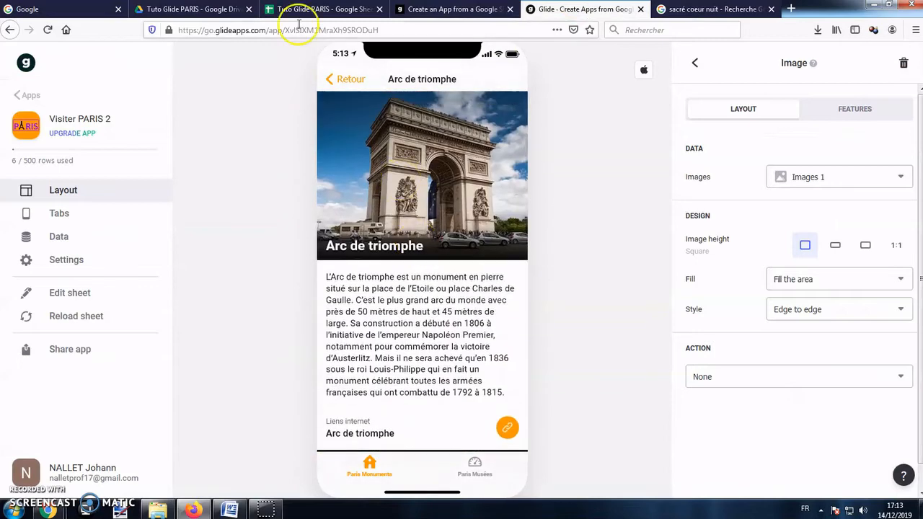
Check the night image column in the Google Sheet and set the Glide image component's source to Images 2 (nuit).
click(305, 9)
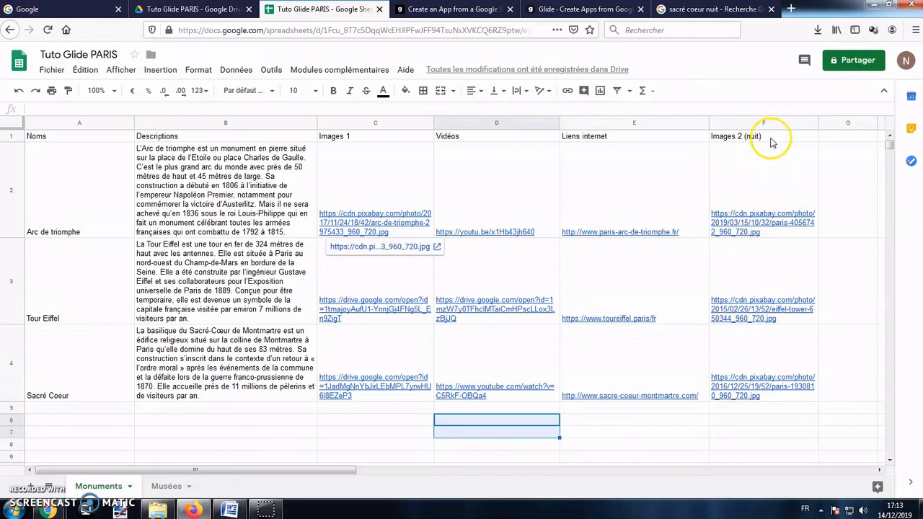
click(585, 11)
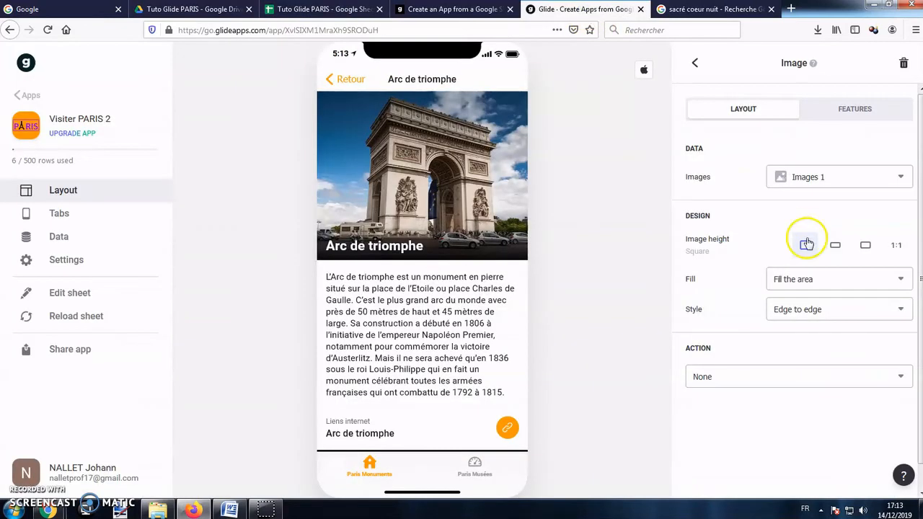
click(808, 177)
click(833, 363)
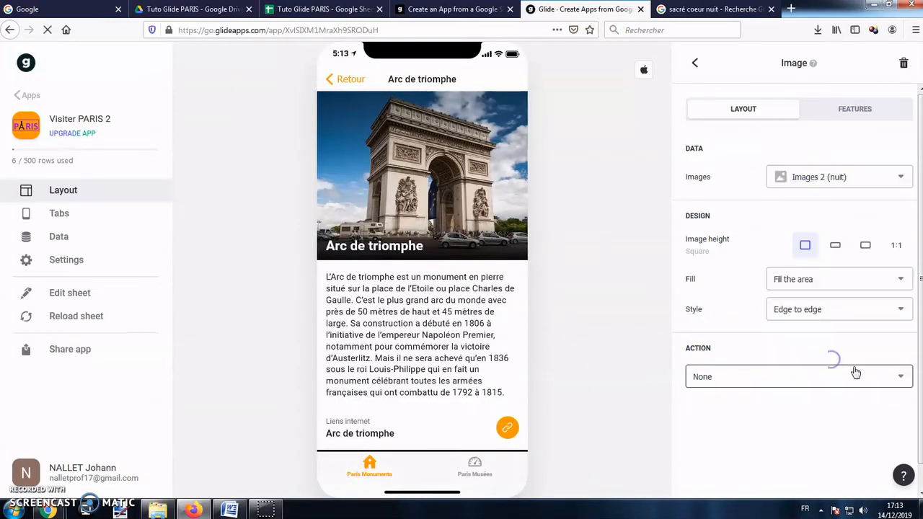
scroll(437, 268, down, 5)
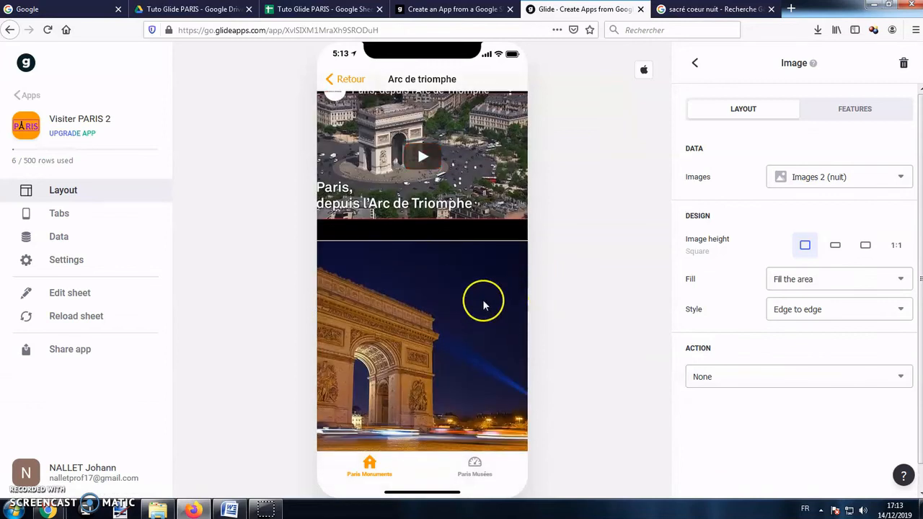
scroll(485, 290, up, 5)
scroll(487, 292, down, 5)
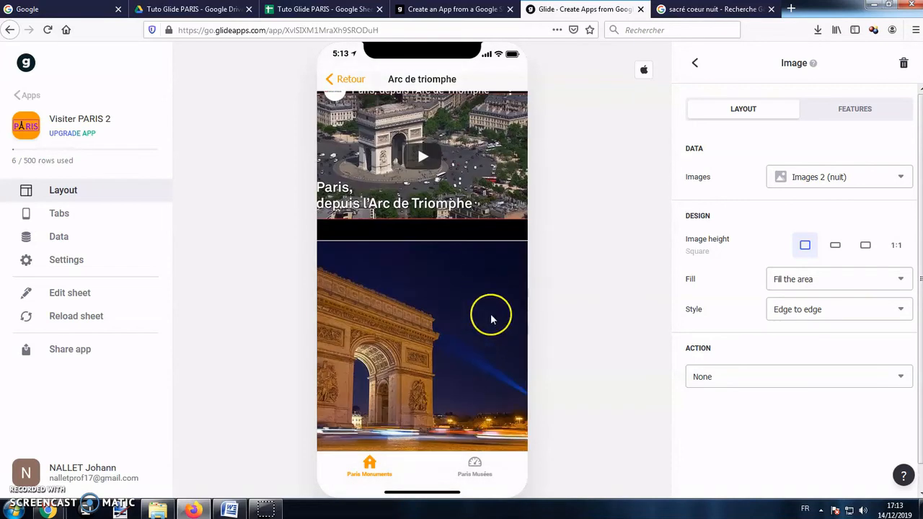
Try a 3:1 height for the night image and settle on 3:2.
click(834, 249)
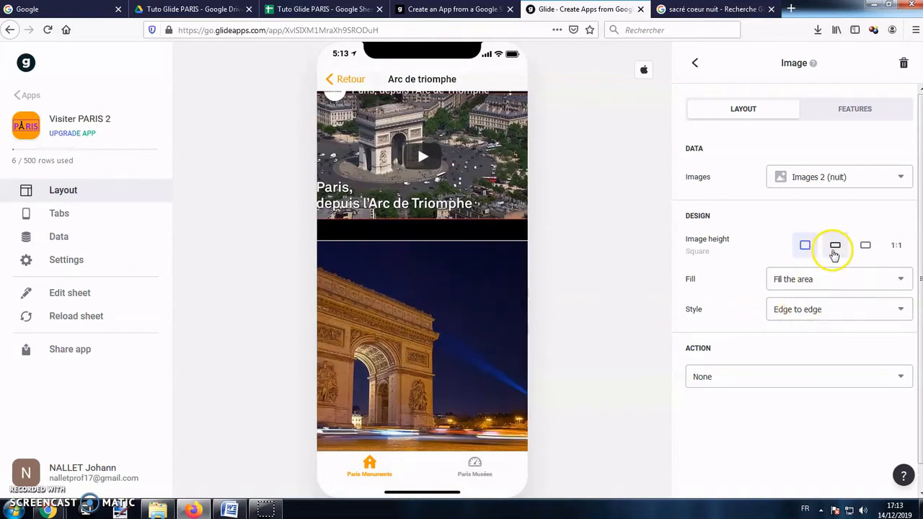
scroll(498, 314, down, 4)
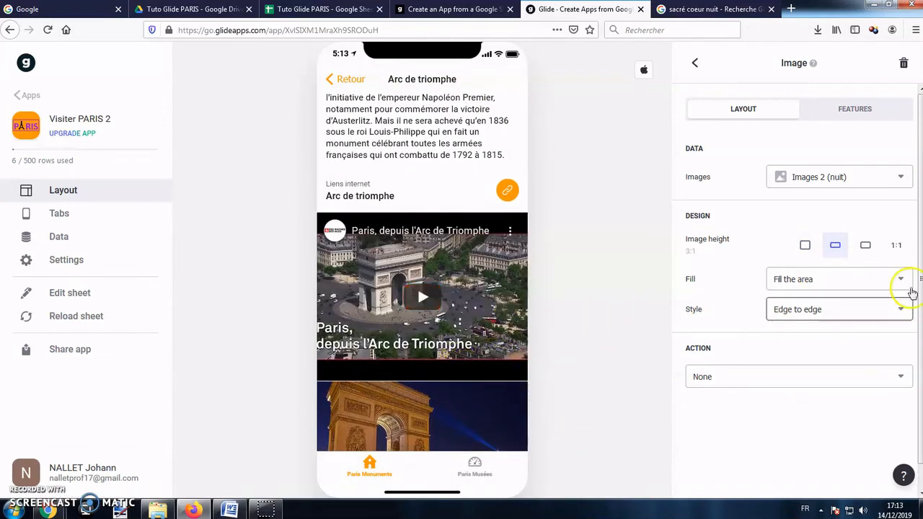
click(866, 246)
scroll(526, 353, down, 5)
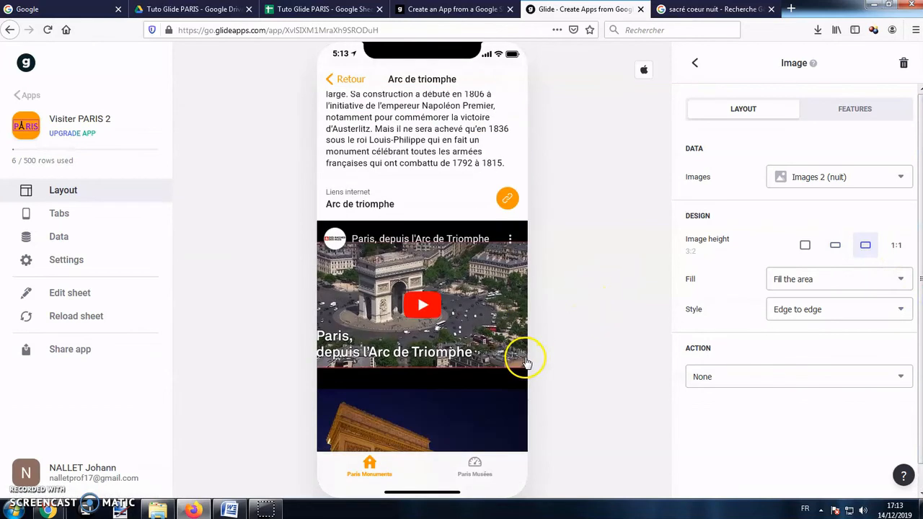
Set the night image's style to Inset with content and check it in the preview.
click(814, 309)
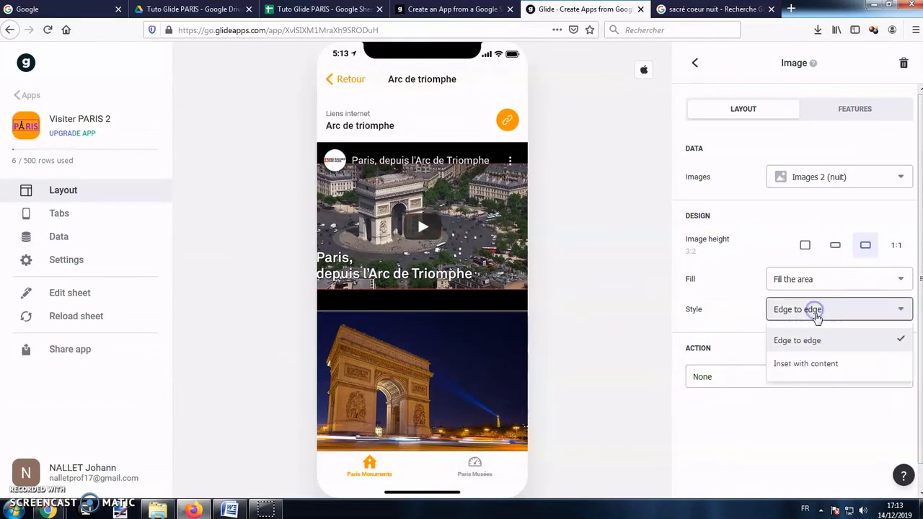
click(811, 365)
scroll(515, 346, down, 5)
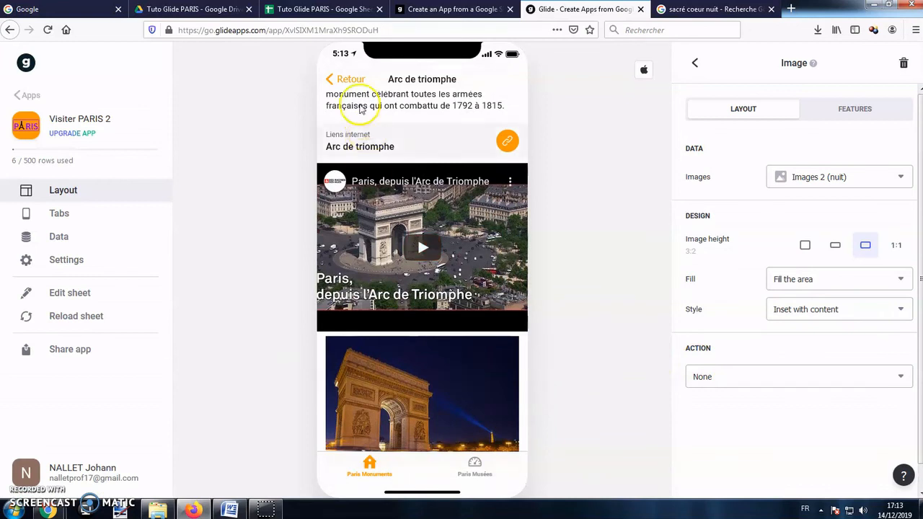
Review the night image on the Tour Eiffel and Sacré Coeur detail screens and return to the monuments list.
click(347, 80)
click(423, 181)
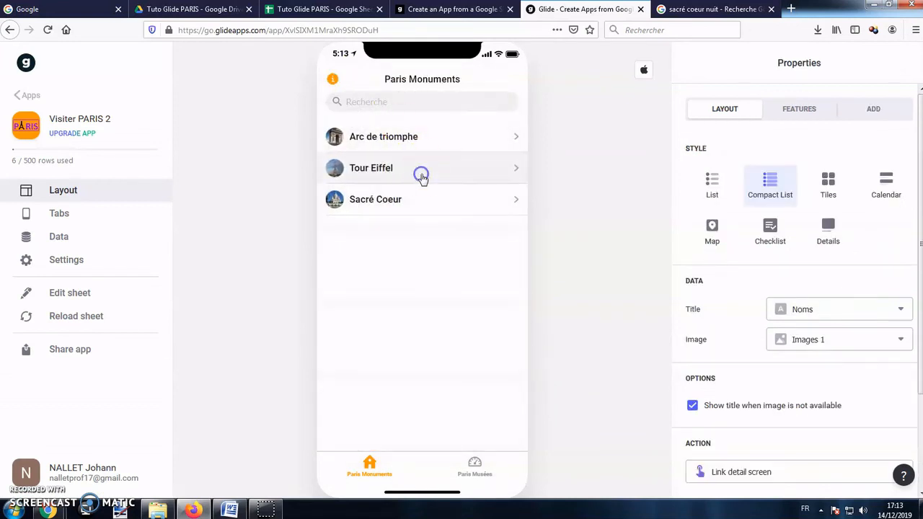
scroll(450, 236, down, 4)
scroll(476, 344, up, 5)
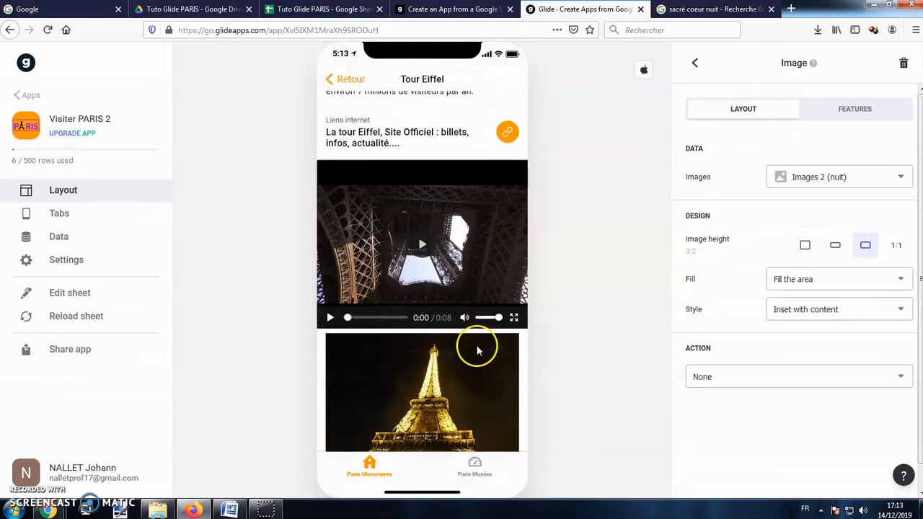
click(338, 80)
click(418, 215)
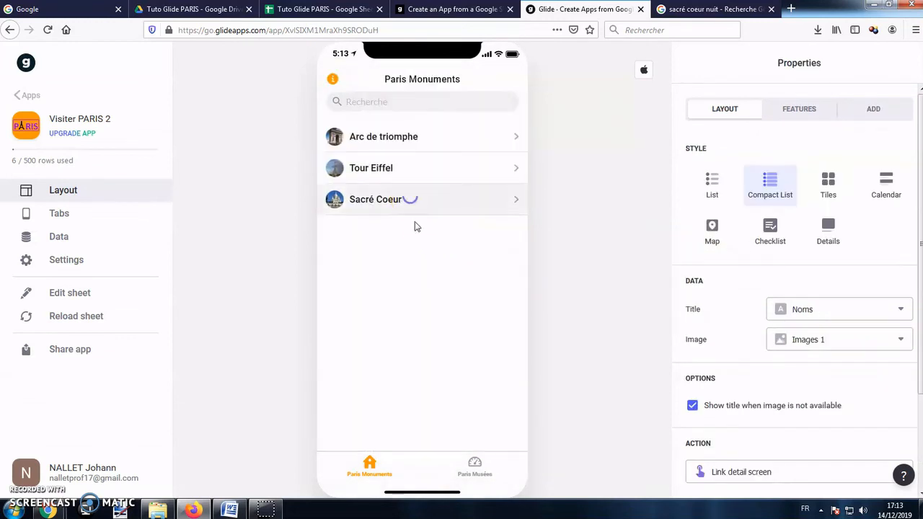
scroll(475, 387, up, 5)
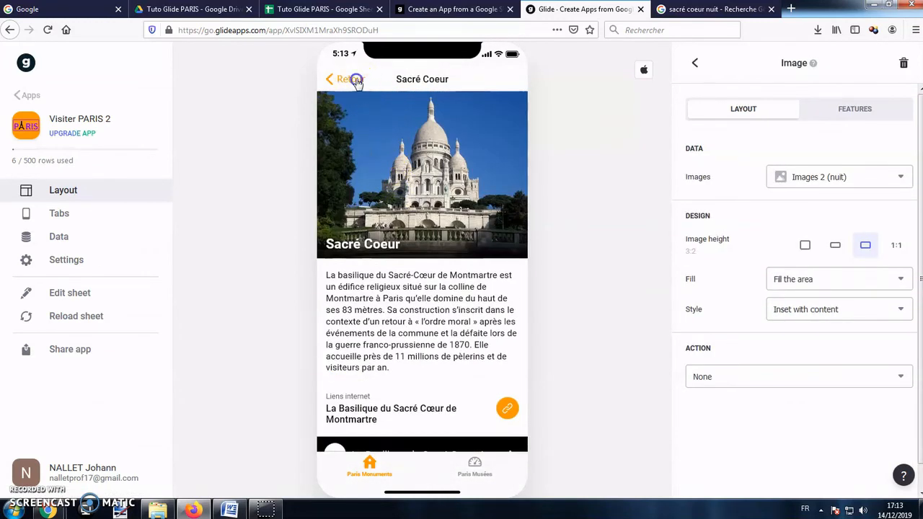
click(352, 78)
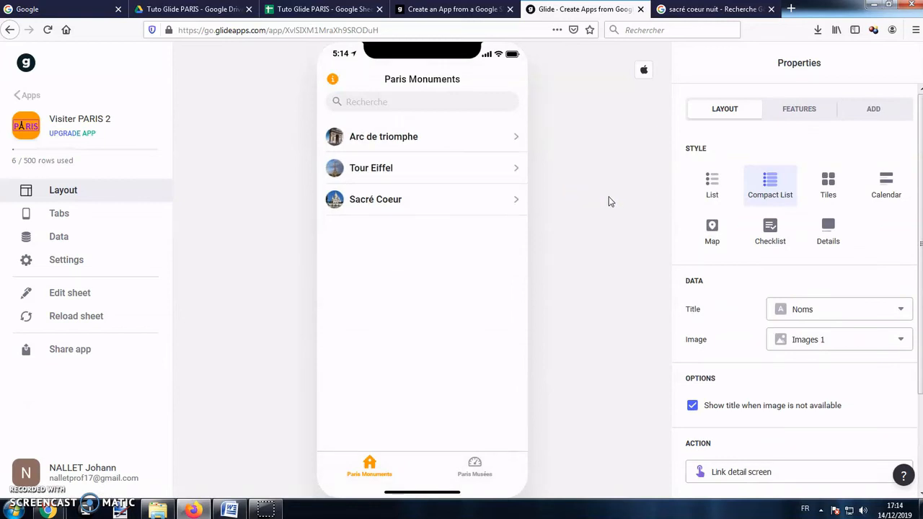
Browse the available components from the Arc de triomphe detail screen and add a Comments component below the night image.
click(478, 138)
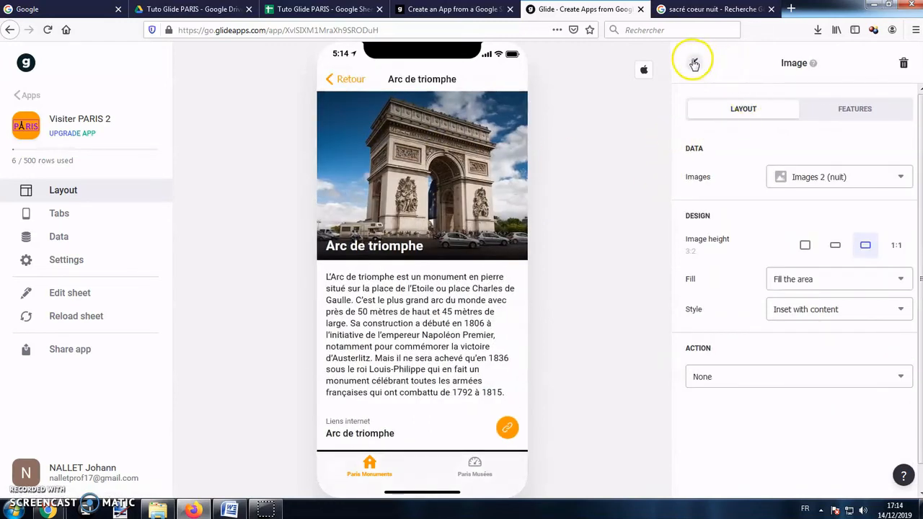
click(695, 62)
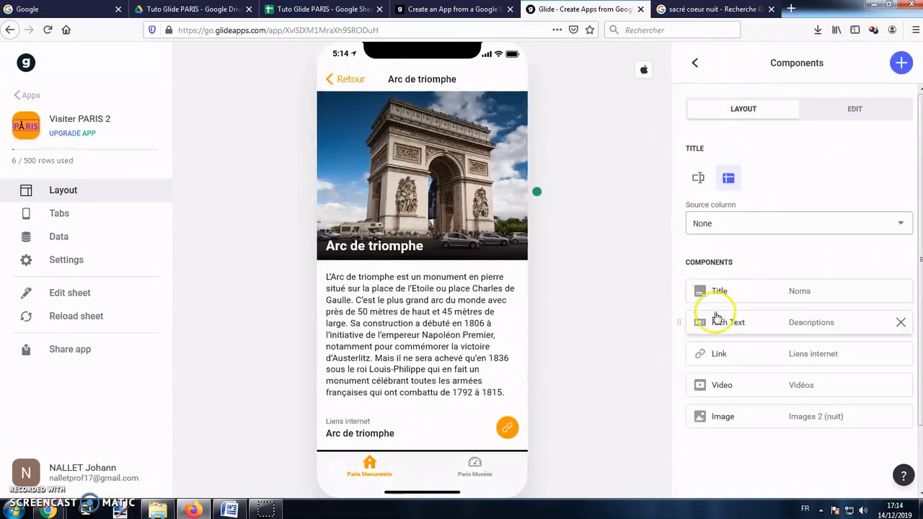
click(901, 63)
scroll(824, 266, down, 1)
scroll(824, 268, down, 2)
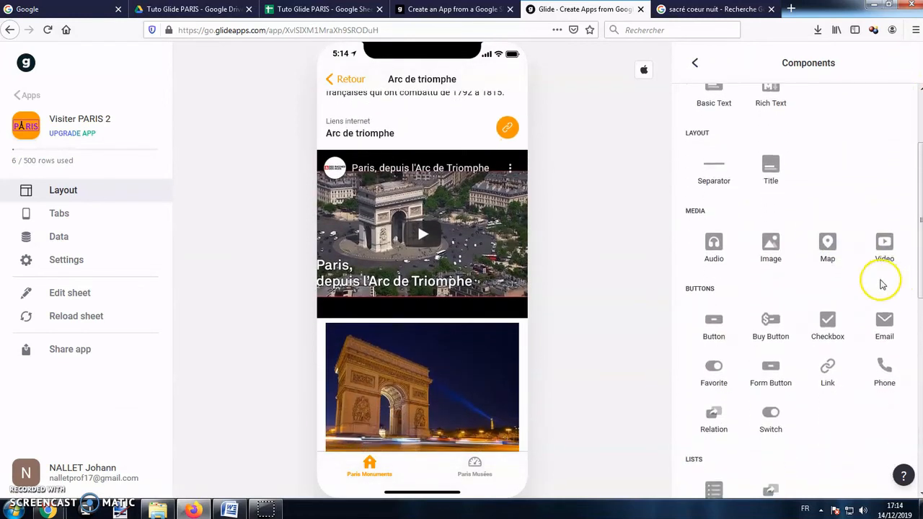
scroll(841, 255, down, 2)
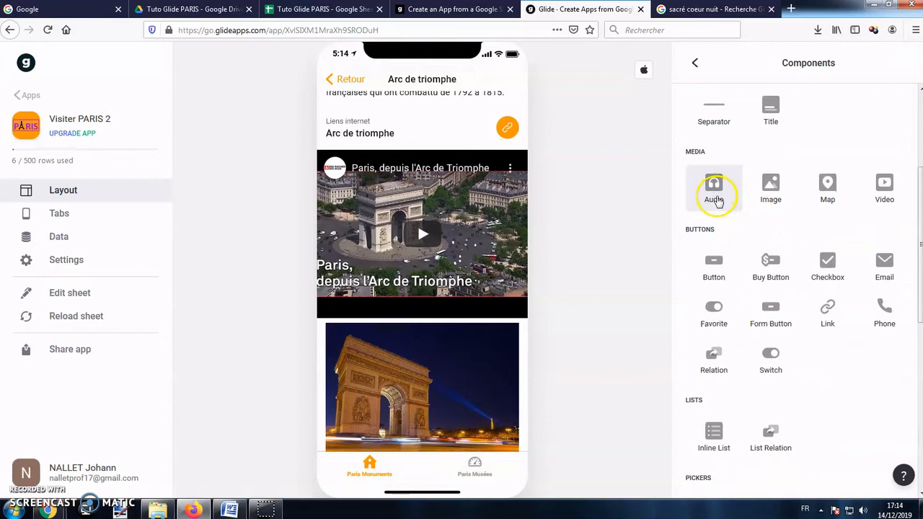
scroll(747, 241, down, 2)
scroll(829, 211, down, 2)
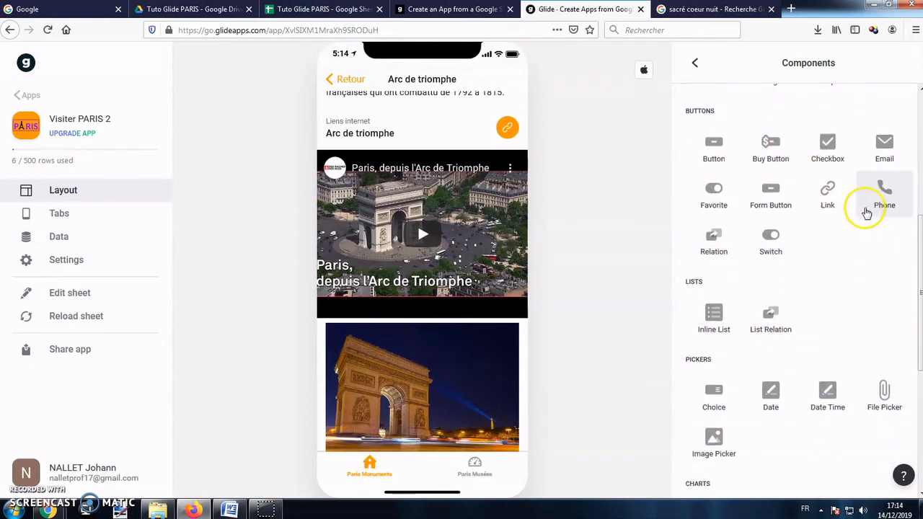
scroll(807, 231, down, 4)
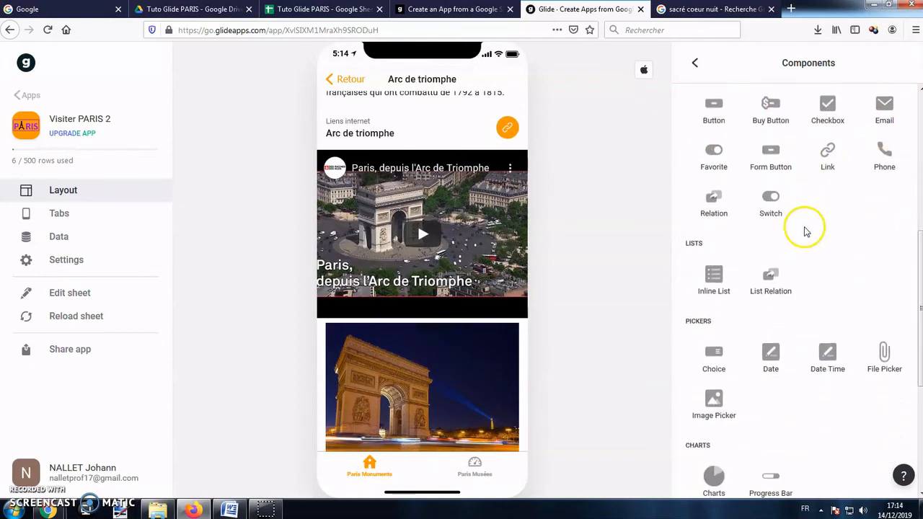
scroll(865, 238, down, 4)
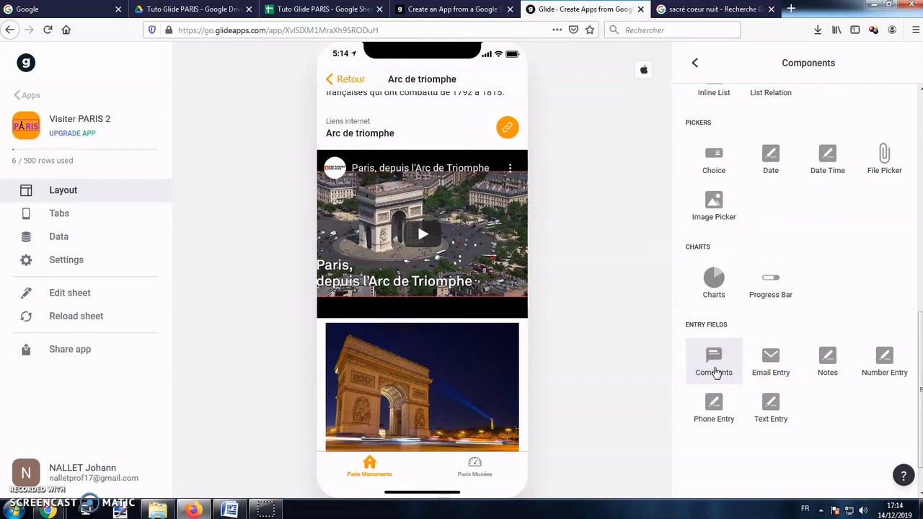
click(713, 364)
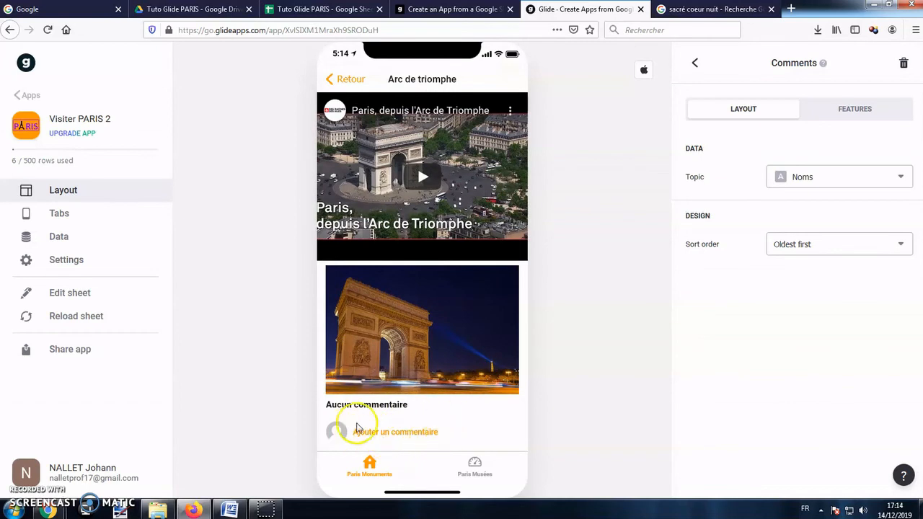
Return to the monuments list, check the Tour Eiffel detail screen in the preview and go back to the list.
click(453, 323)
click(349, 80)
click(339, 78)
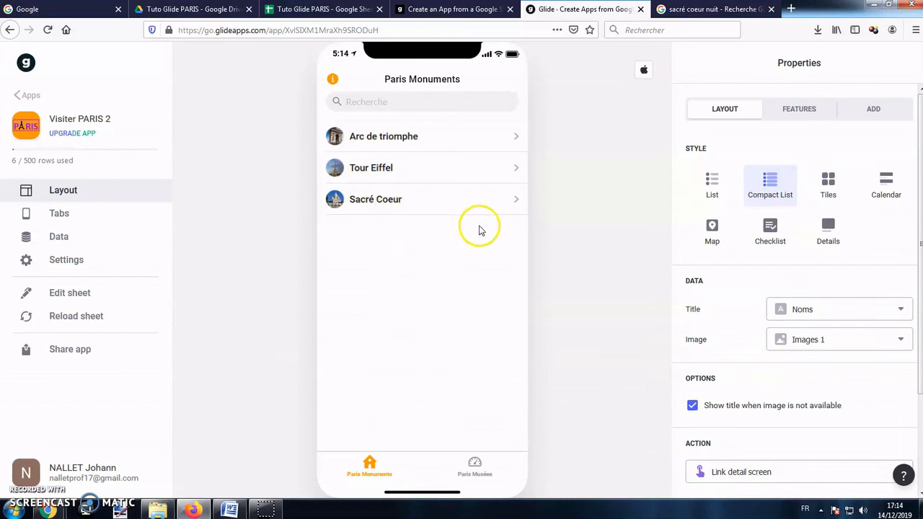
click(457, 168)
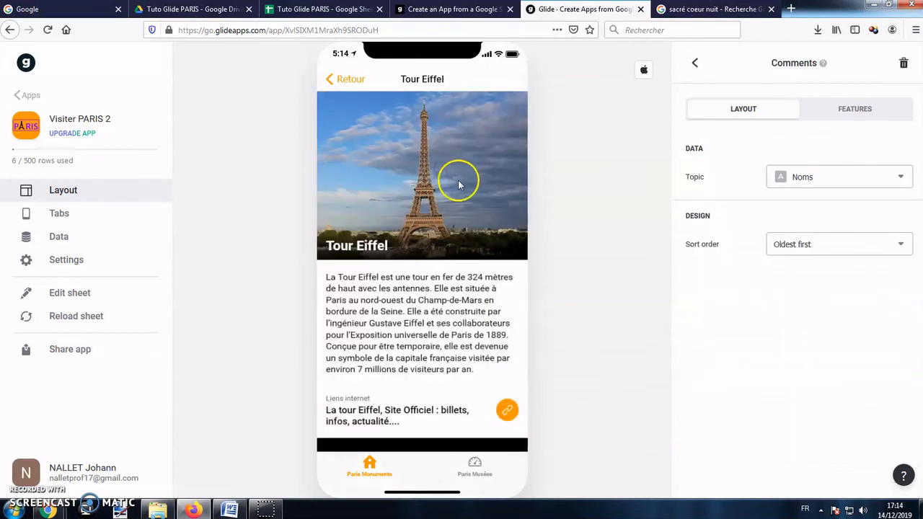
scroll(470, 253, up, 5)
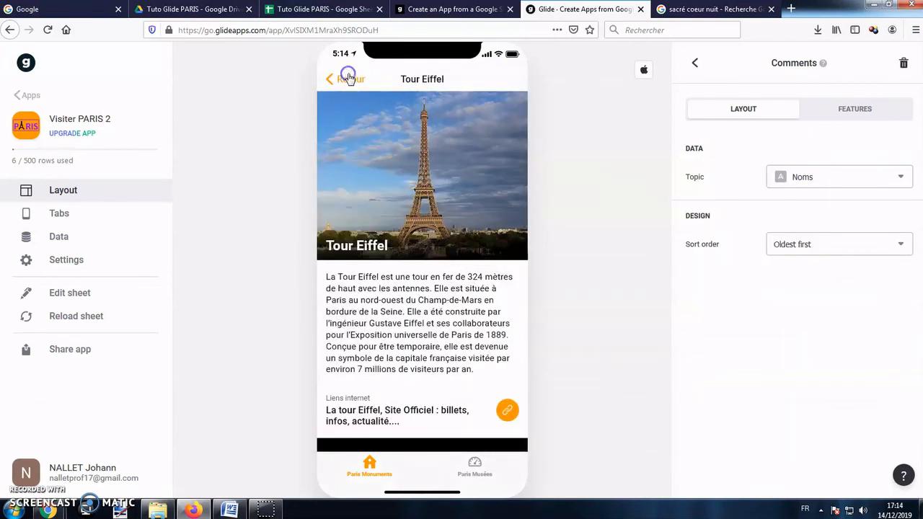
click(346, 78)
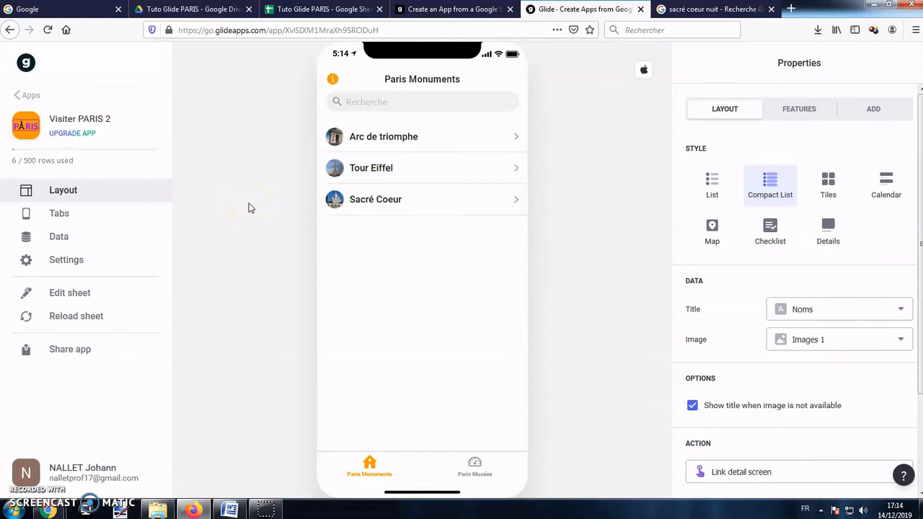
Publish the Visiter PARIS 2 app and copy its share link.
click(82, 358)
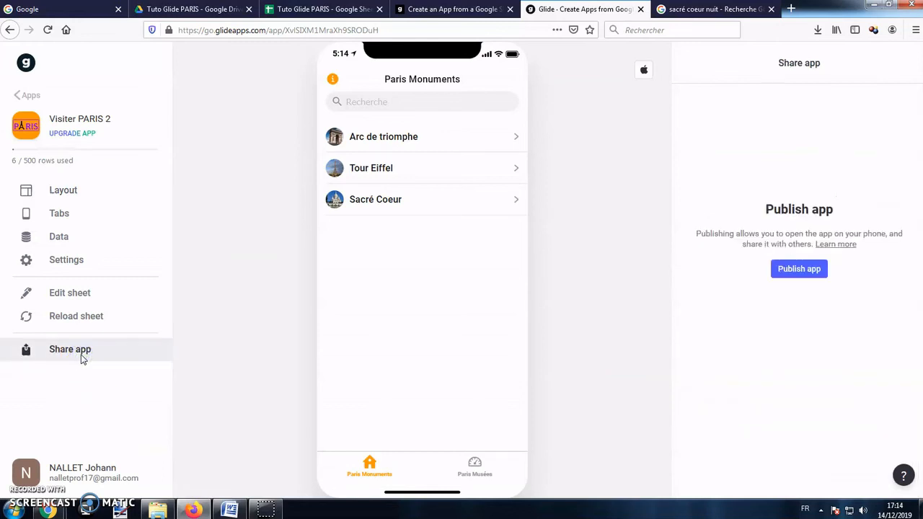
click(799, 280)
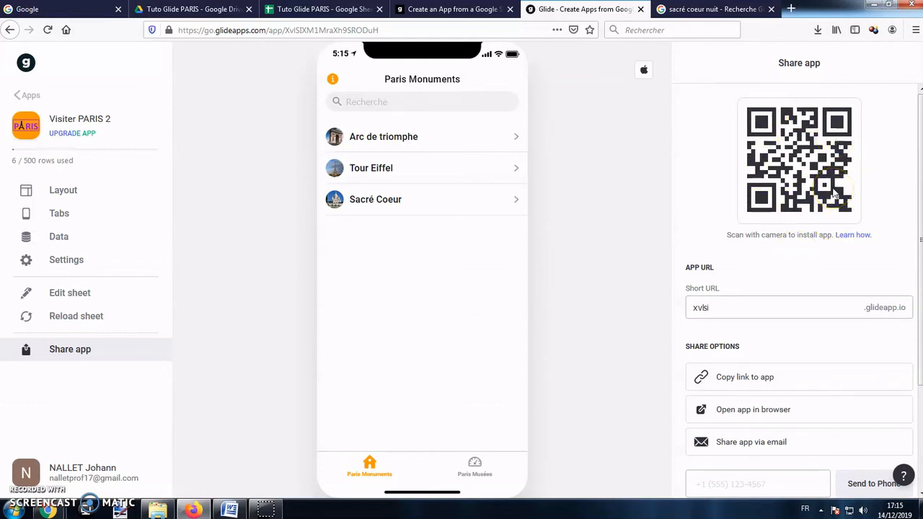
click(777, 384)
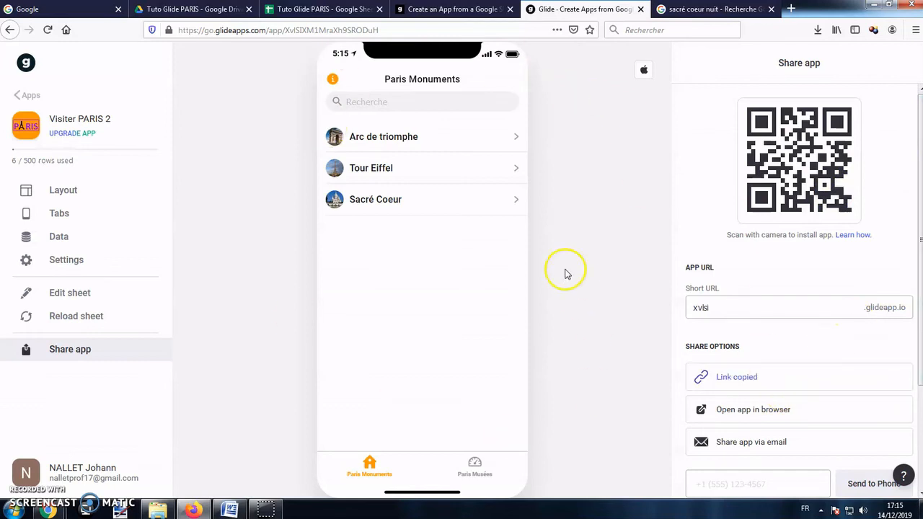
Enter a phone number in the share options for sending the app to a phone.
scroll(786, 461, down, 3)
click(752, 350)
text(+1063428)
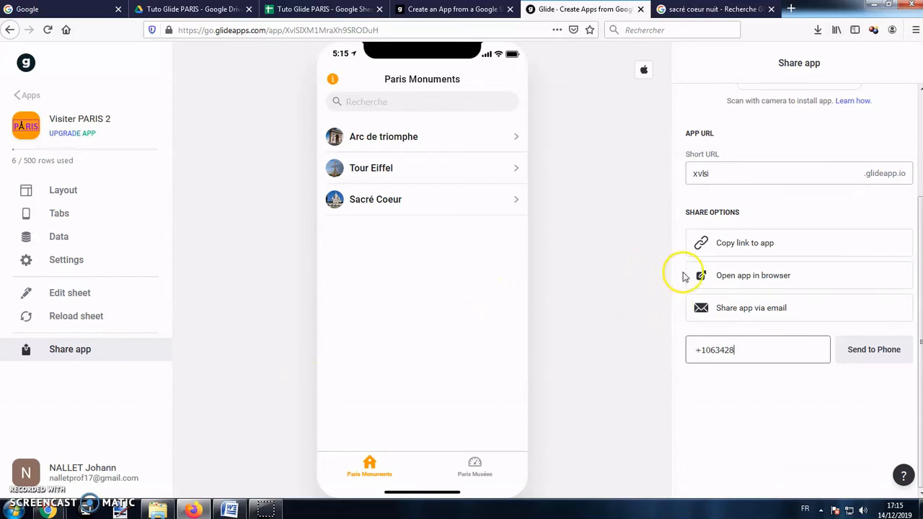
scroll(689, 282, up, 3)
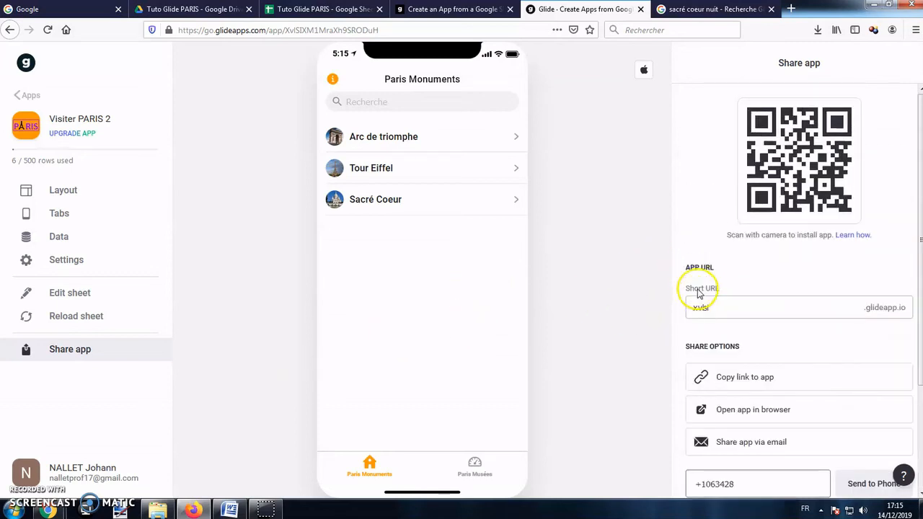
click(752, 382)
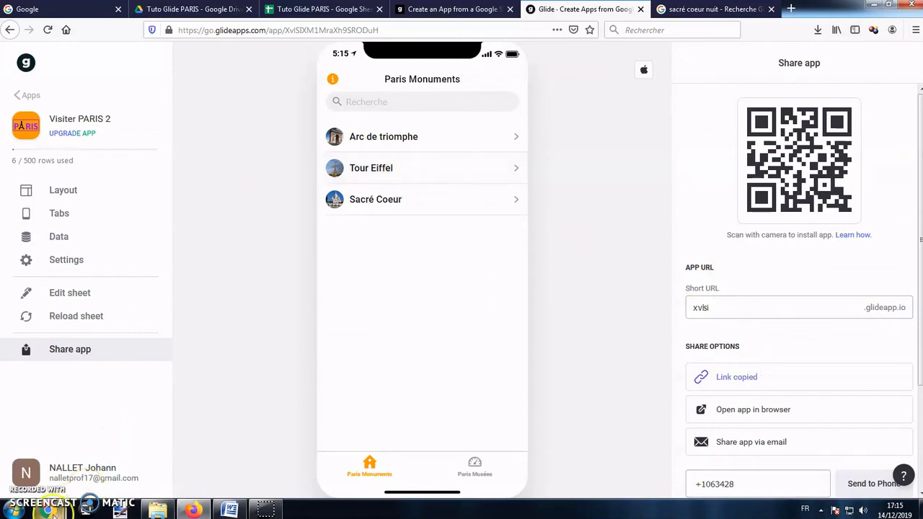
mouse_move(75, 509)
click(199, 449)
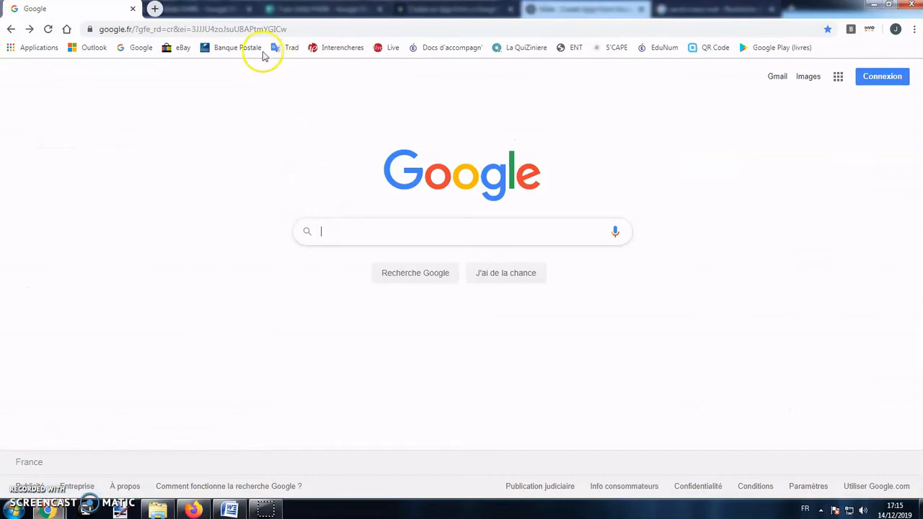
click(234, 29)
right_click(234, 29)
click(258, 85)
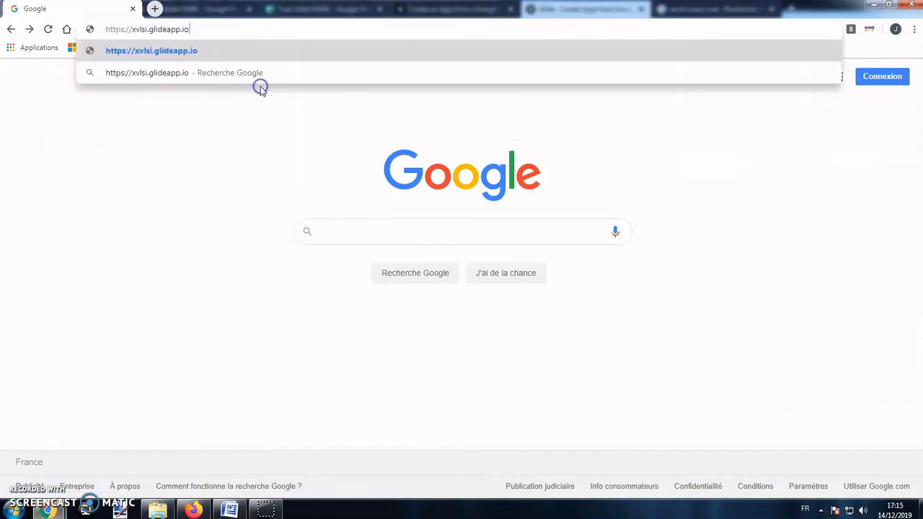
key(Return)
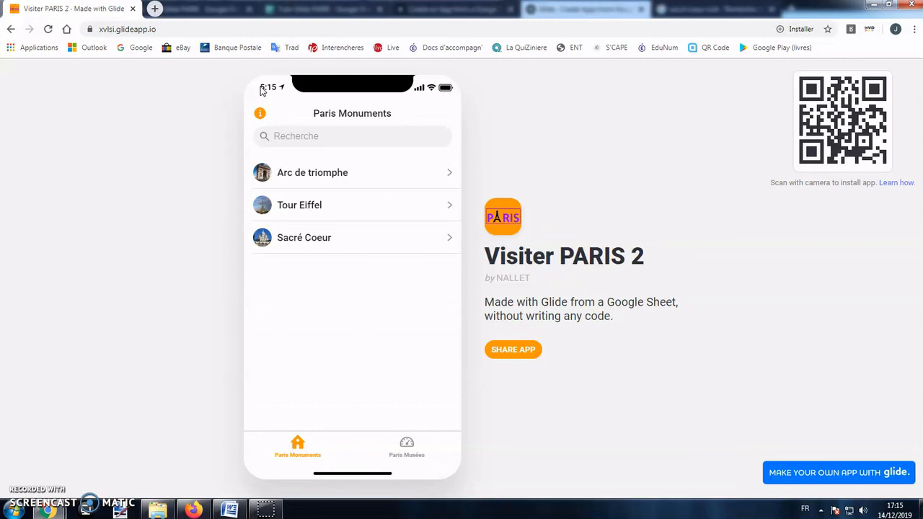
Open the Arc de triomphe screen in the published app, briefly play its video and pause it.
click(288, 164)
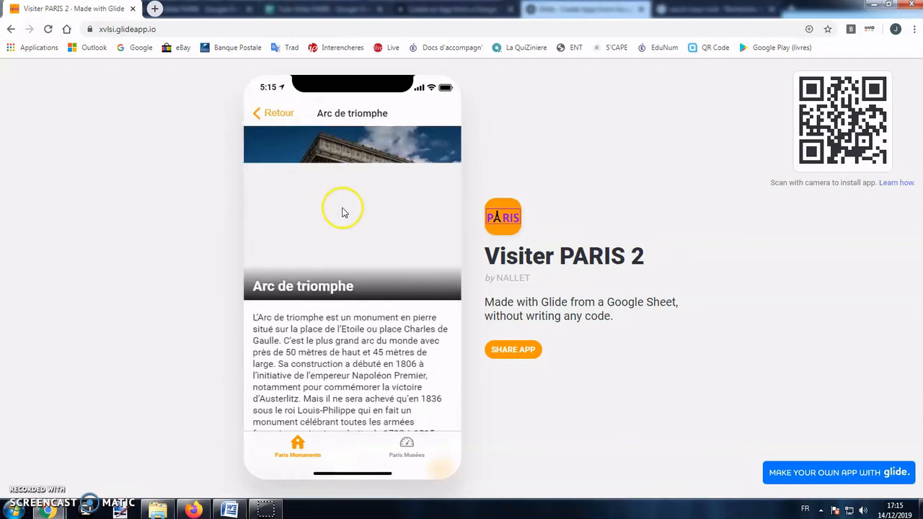
scroll(348, 247, down, 5)
scroll(348, 247, down, 2)
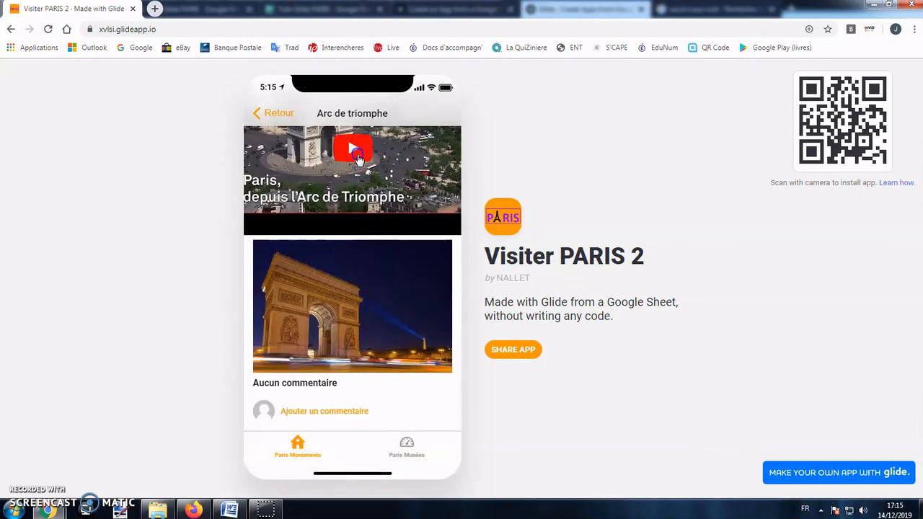
click(354, 151)
click(264, 282)
Open the Arc de triomphe website from its Liens internet link and close the site.
scroll(321, 258, up, 3)
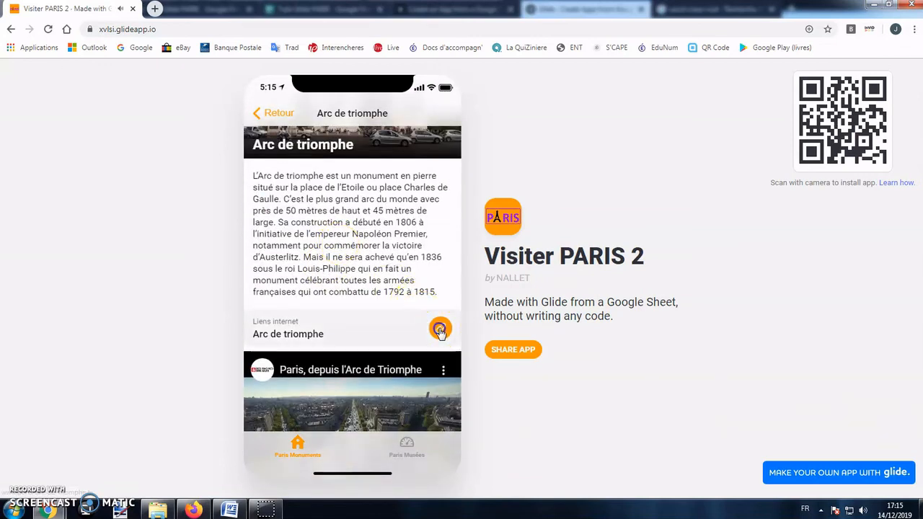
click(440, 327)
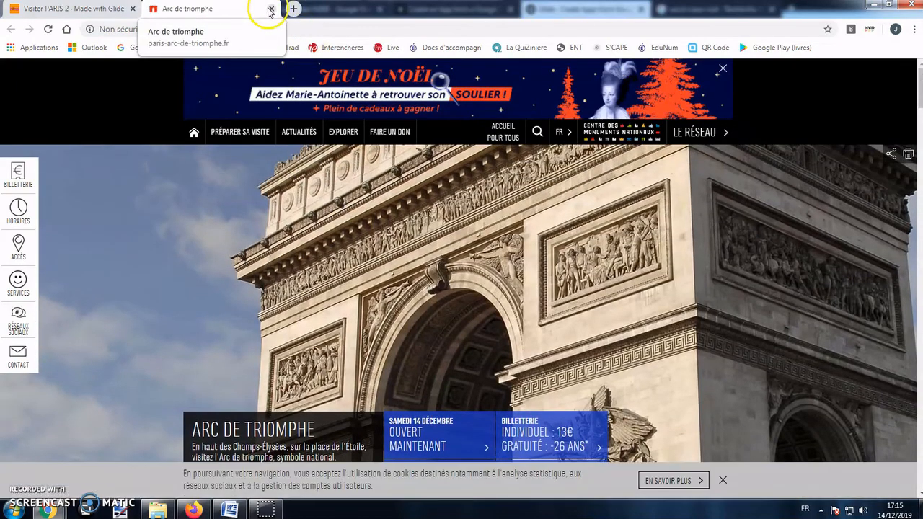
click(271, 8)
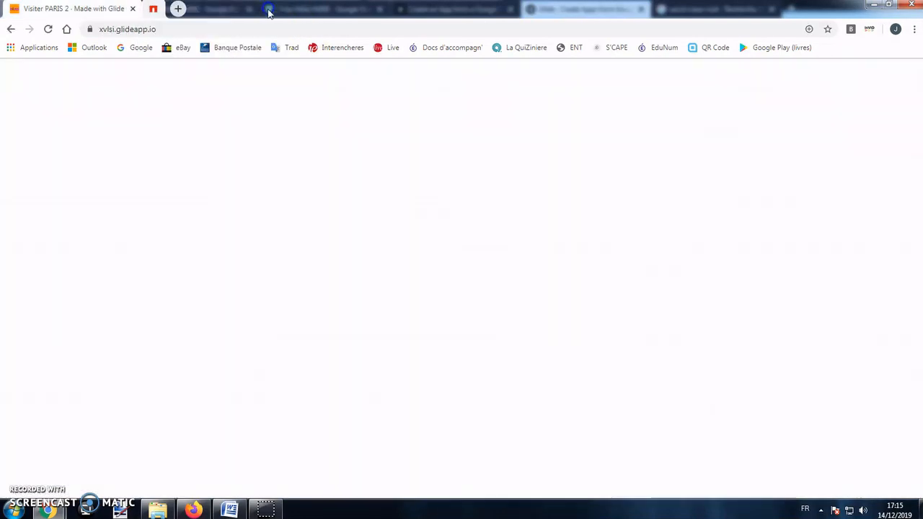
Start a comment on the Arc de triomphe and submit the commenter's full name and e-mail address for identification.
scroll(377, 252, down, 5)
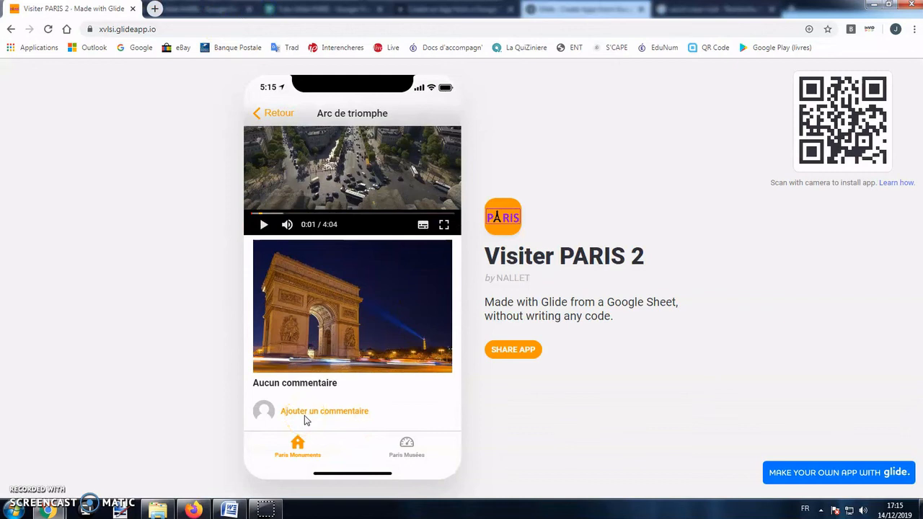
click(291, 419)
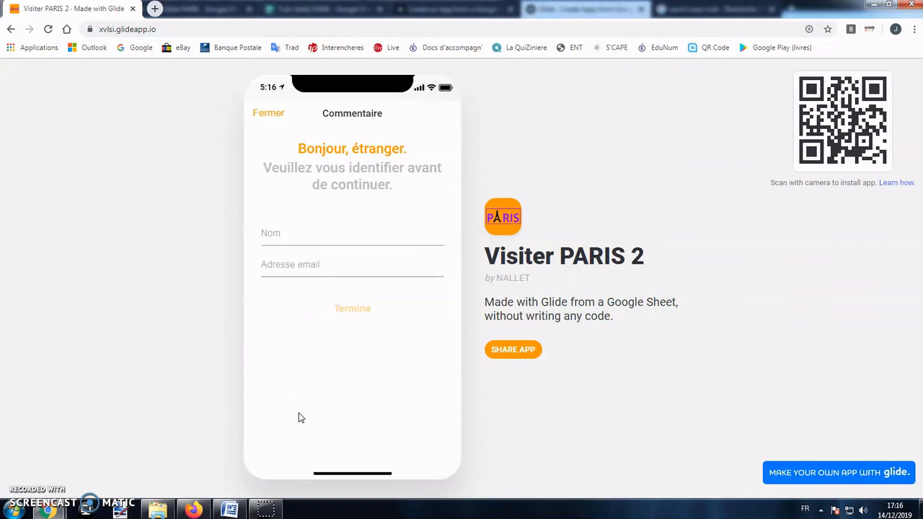
click(297, 242)
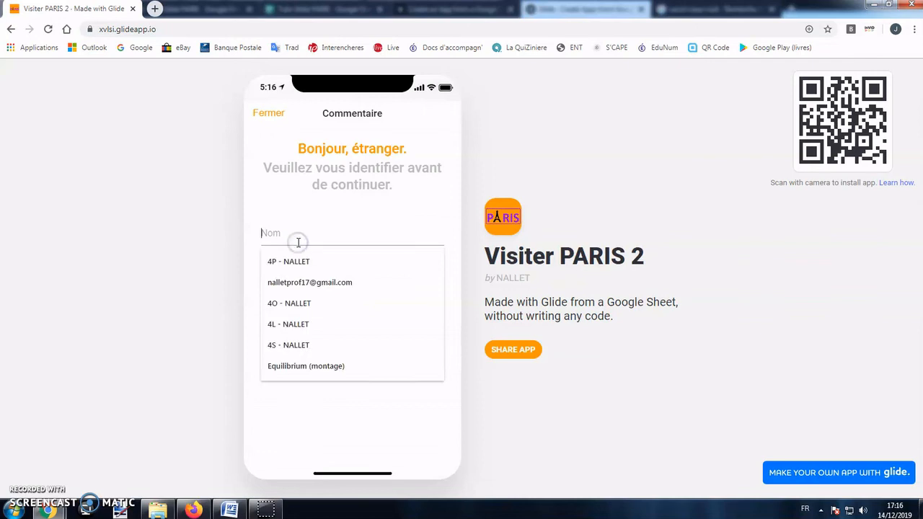
text(Johann)
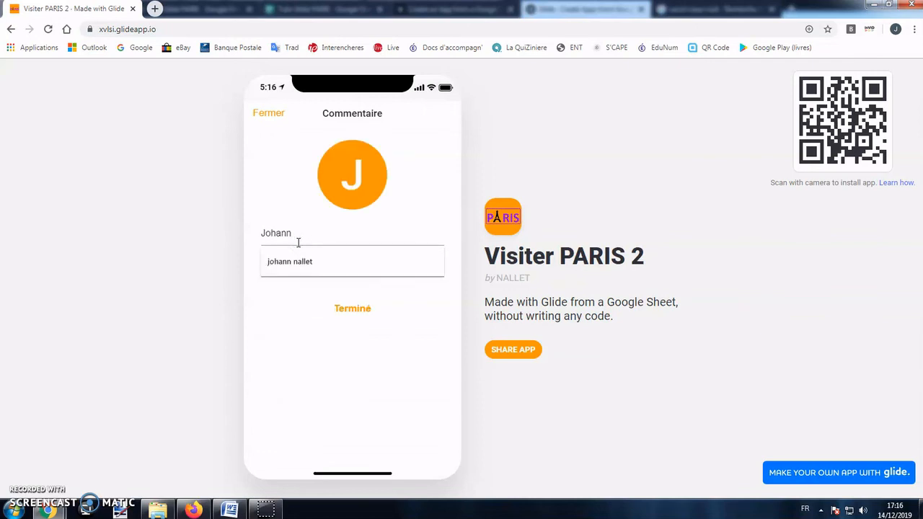
text( NALLET)
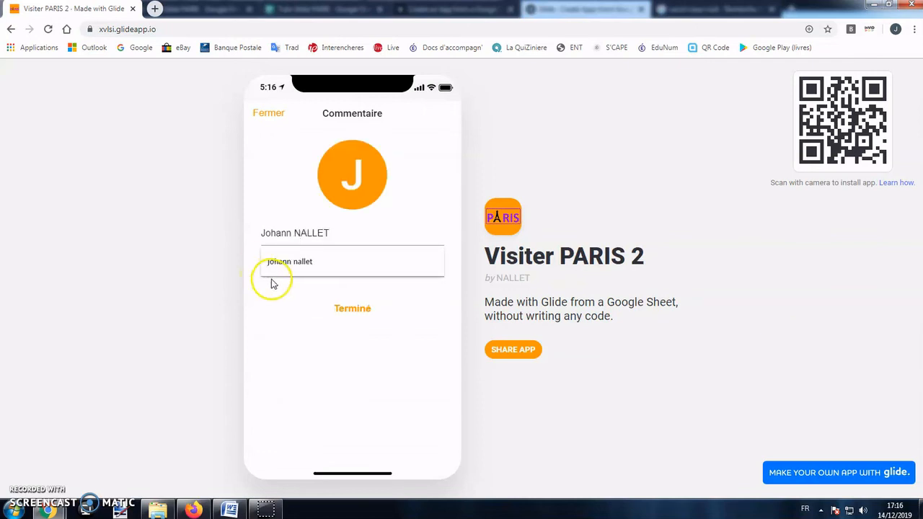
click(287, 264)
click(294, 268)
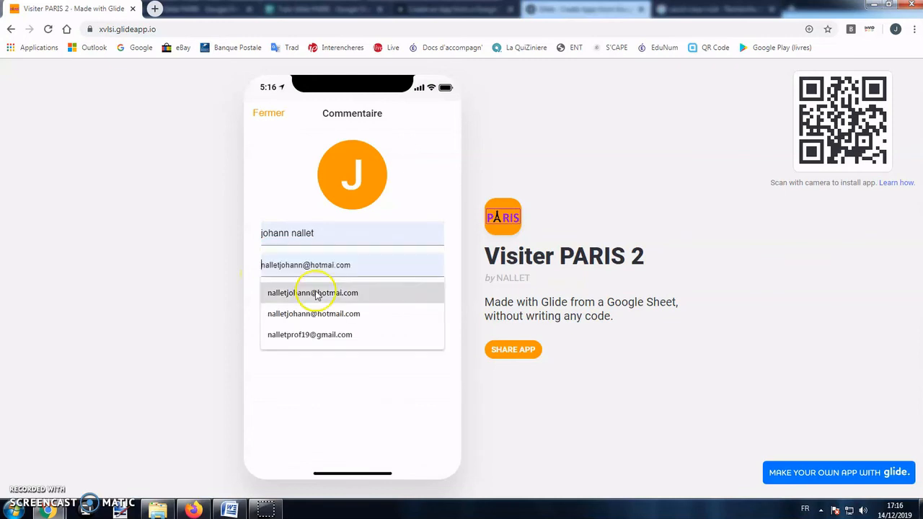
click(314, 313)
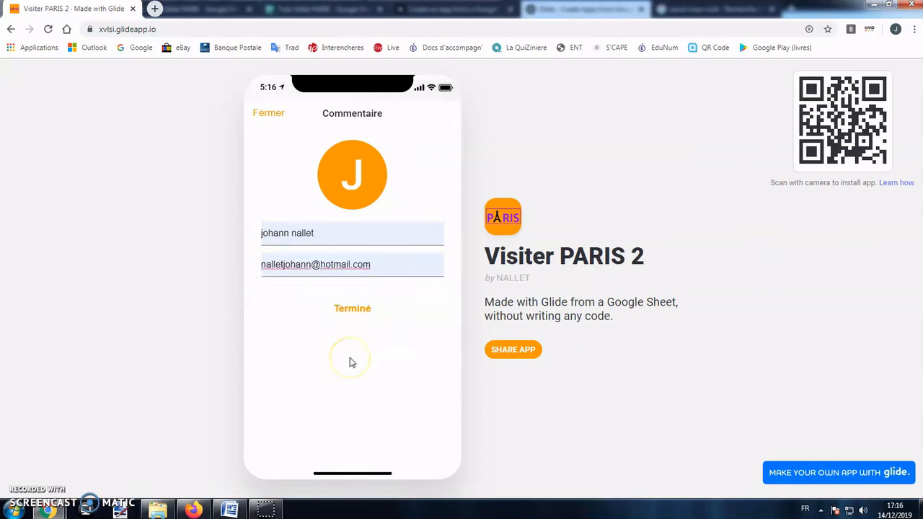
click(353, 309)
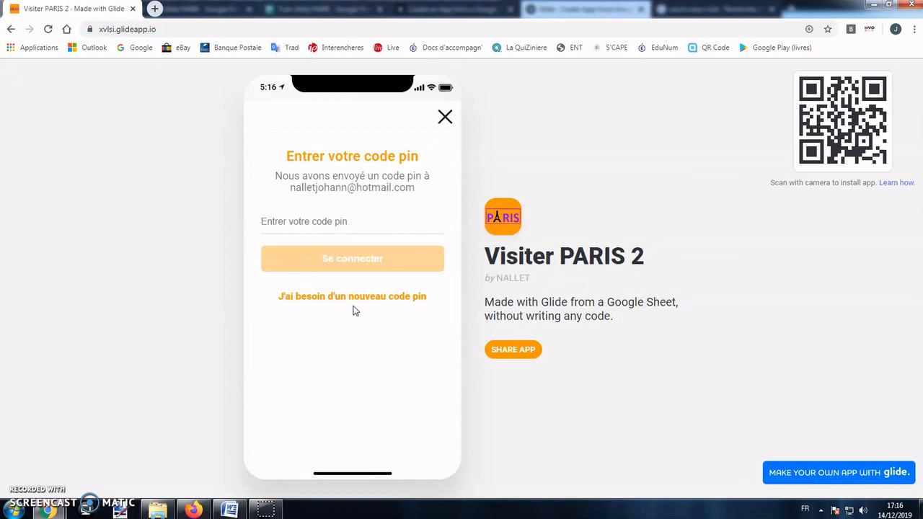
Copy the PIN from the Outlook e-mail, paste it into the app's PIN code field and sign in.
click(366, 339)
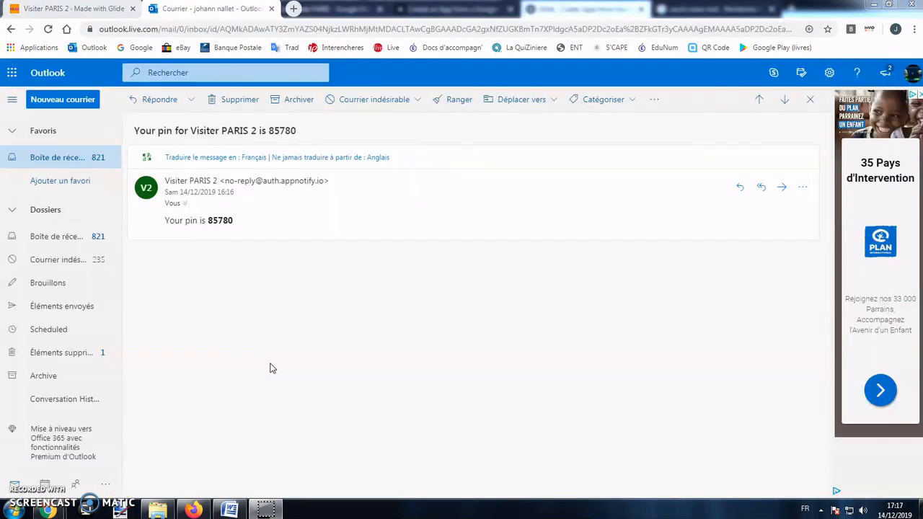
drag(233, 220, 207, 220)
right_click(213, 220)
click(232, 229)
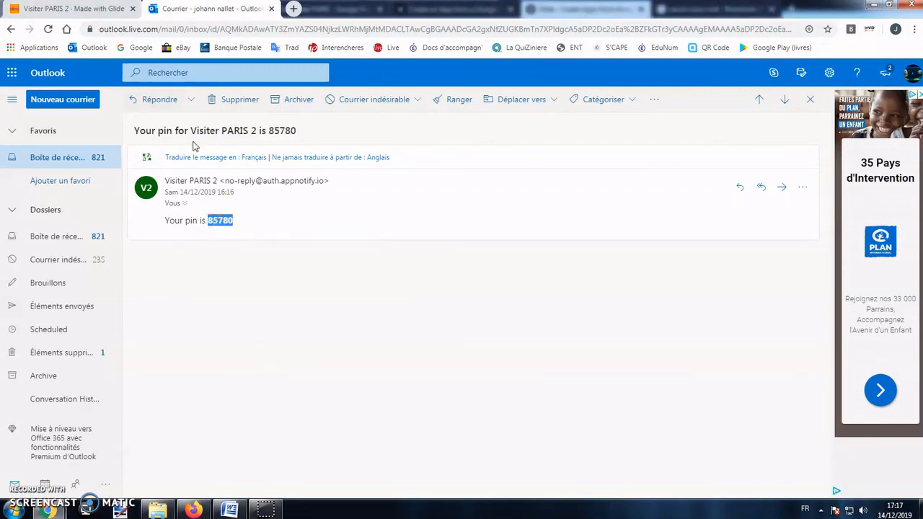
click(103, 16)
click(301, 219)
right_click(303, 220)
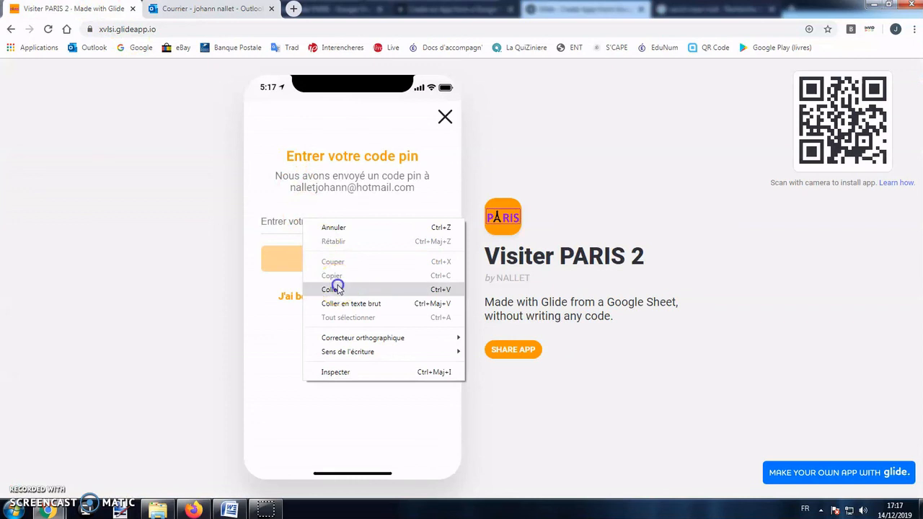
click(336, 288)
click(350, 260)
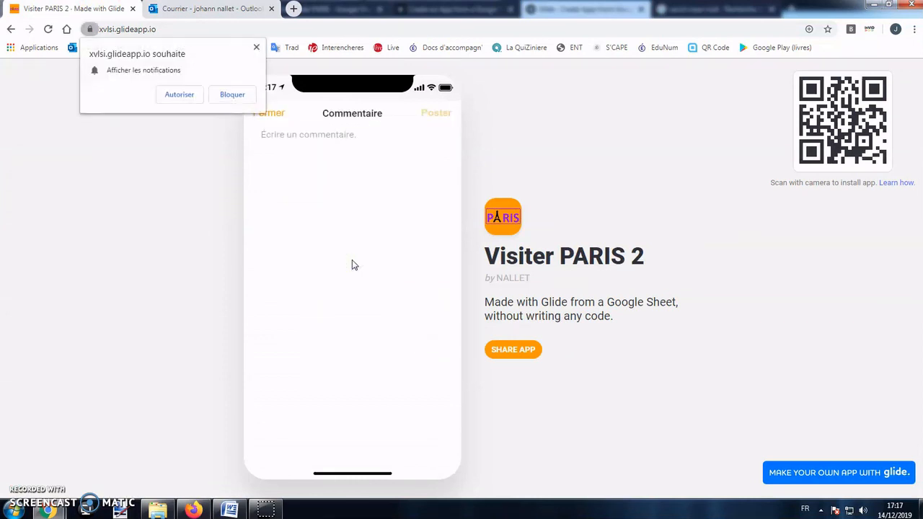
Dismiss the notification request and post the comment "Génial ce monument !!" on the Arc de triomphe.
click(256, 49)
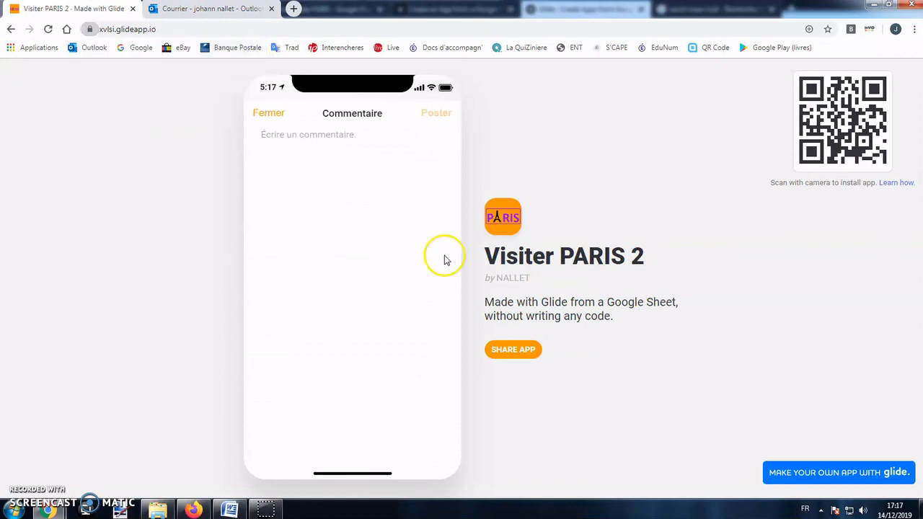
click(333, 137)
text(Génial ce monument !!)
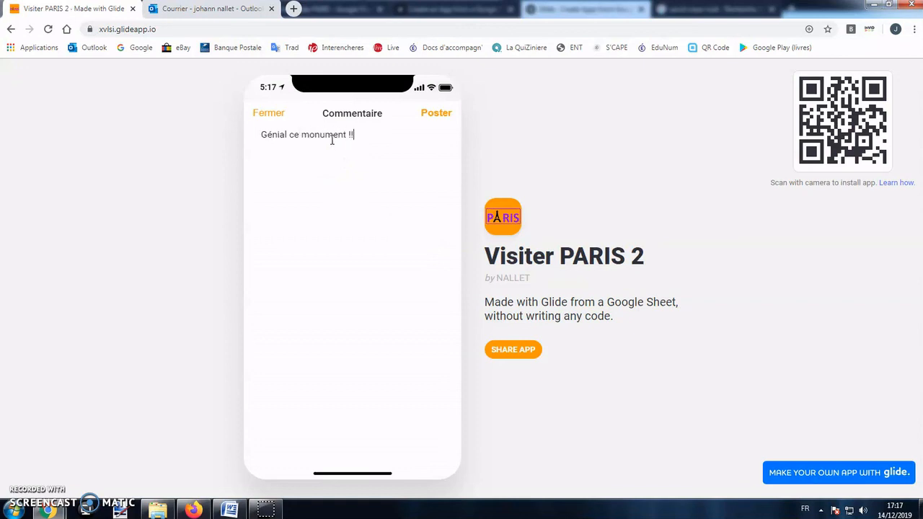
click(435, 114)
scroll(381, 381, down, 1)
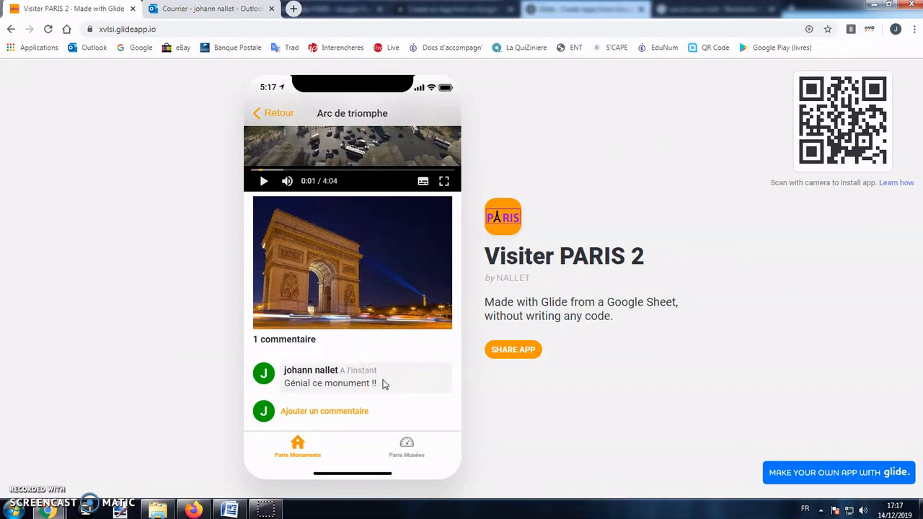
Switch back to the Glide editor in Firefox and reload the app's sheet.
click(194, 508)
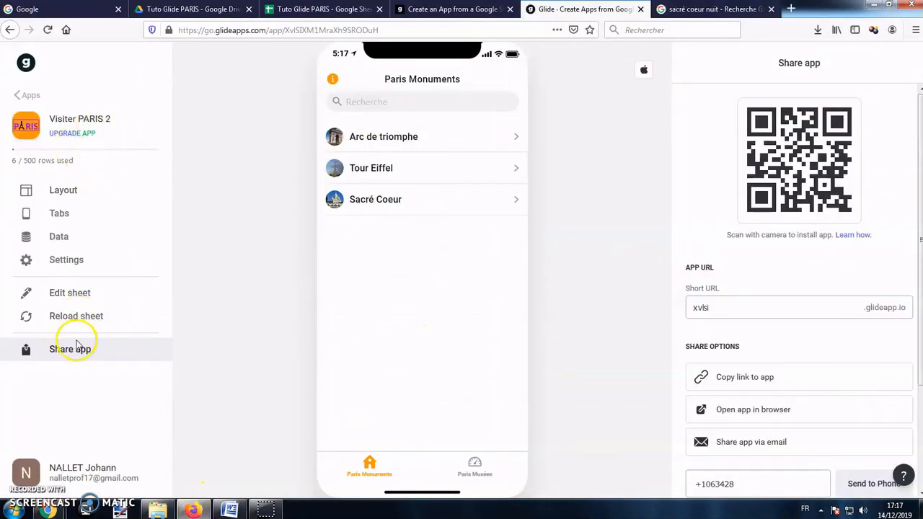
click(75, 315)
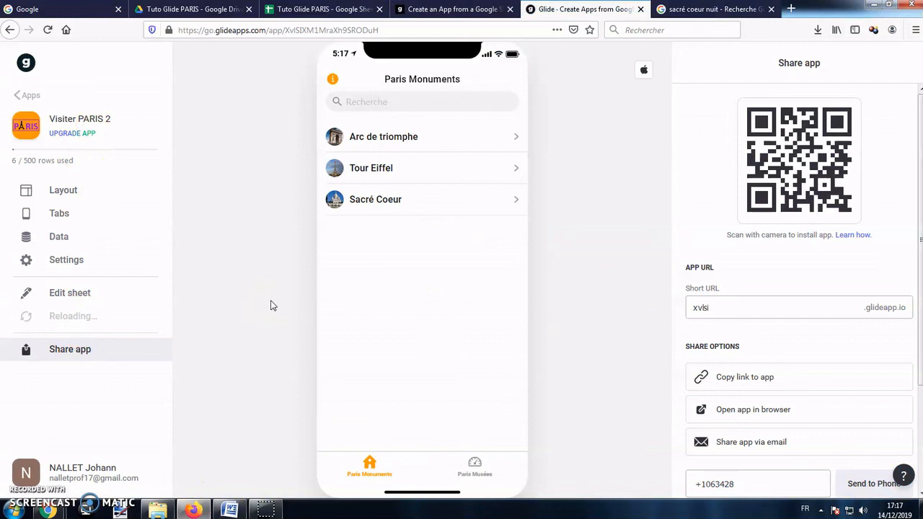
Check the comment sections of the Sacré Coeur and Tour Eiffel pages in the app preview, returning to the monuments list after each.
click(375, 205)
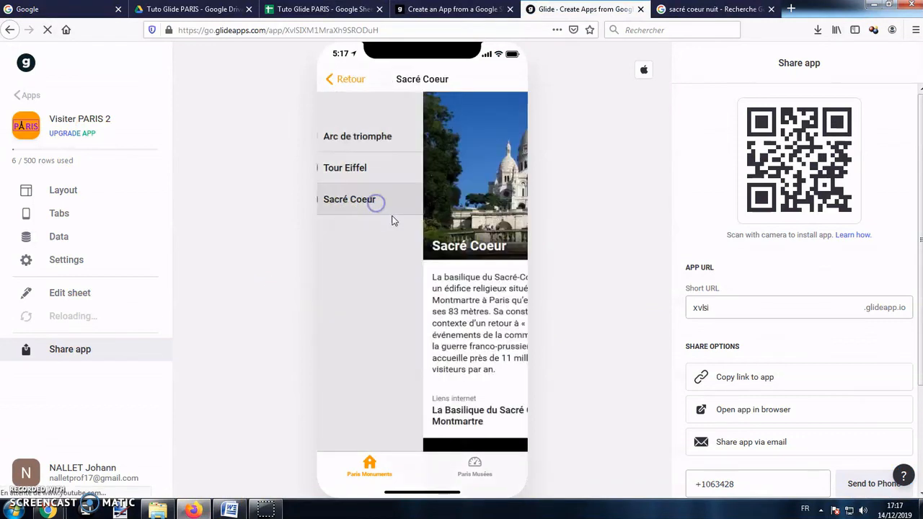
scroll(409, 248, down, 5)
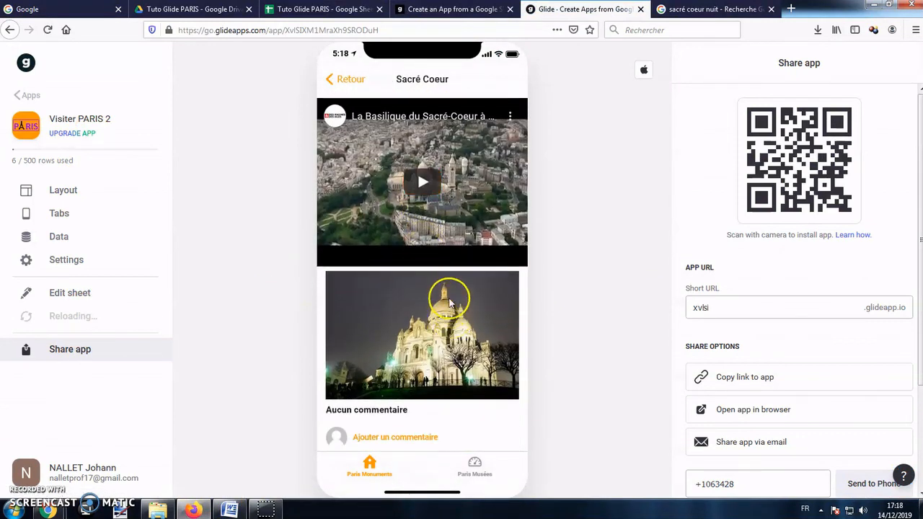
scroll(418, 259, up, 5)
click(351, 81)
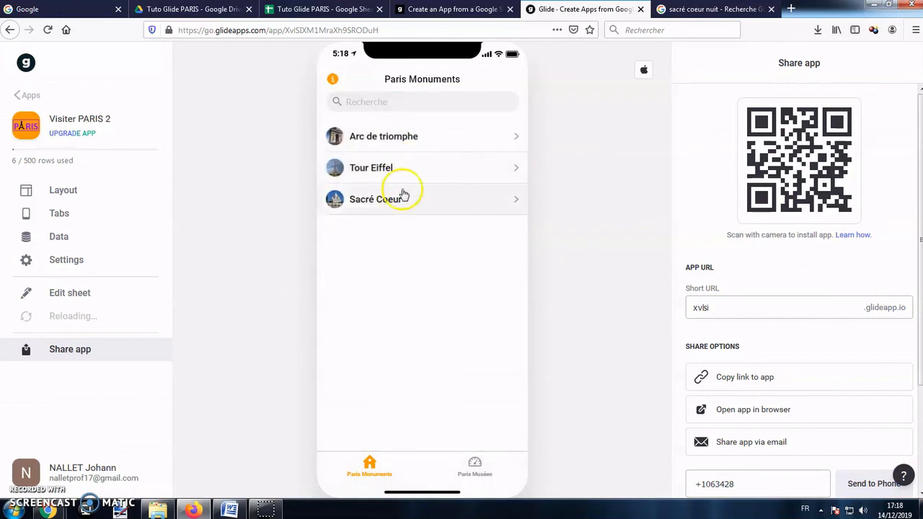
scroll(412, 238, down, 5)
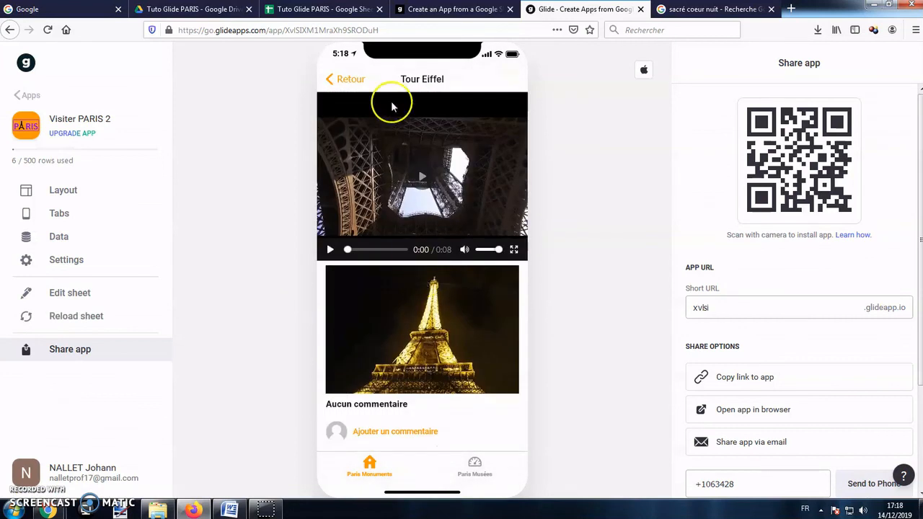
scroll(372, 94, up, 3)
click(356, 81)
Delete the comment "Génial ce monument !!" from the Arc de triomphe page in the app preview.
click(382, 135)
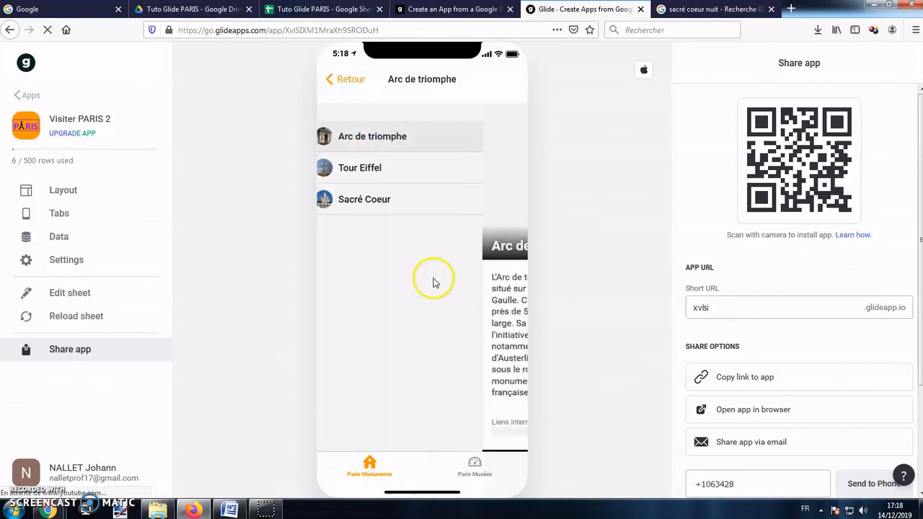
scroll(433, 283, down, 5)
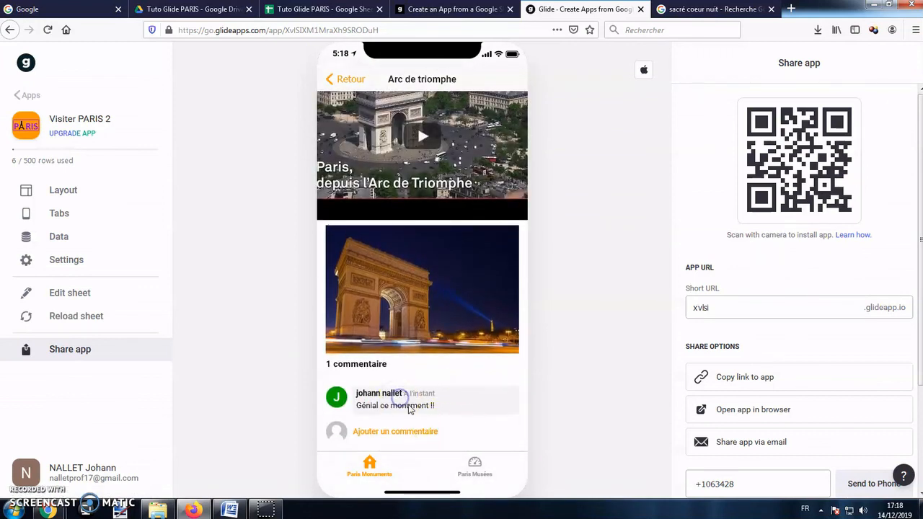
click(372, 404)
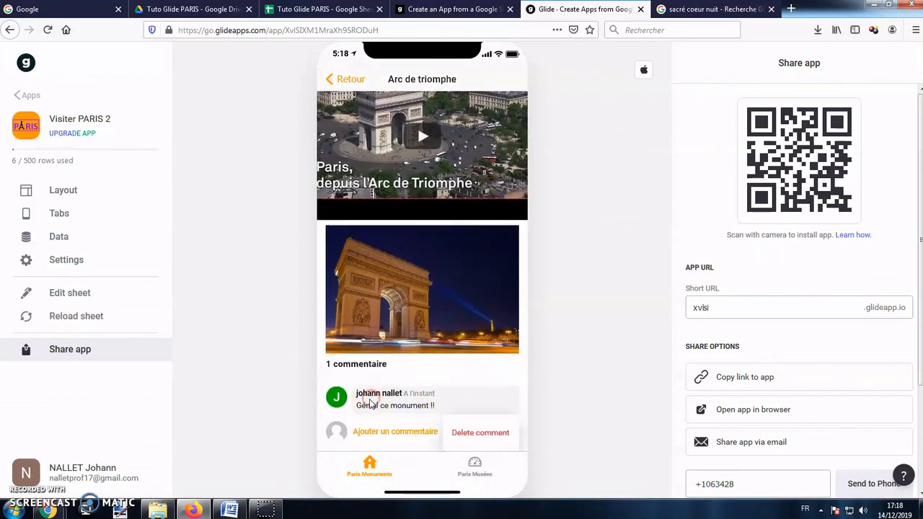
click(468, 437)
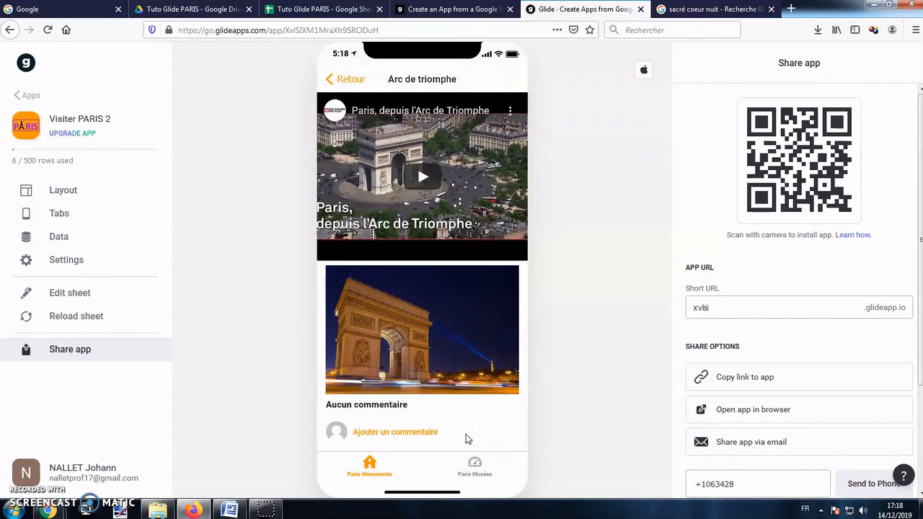